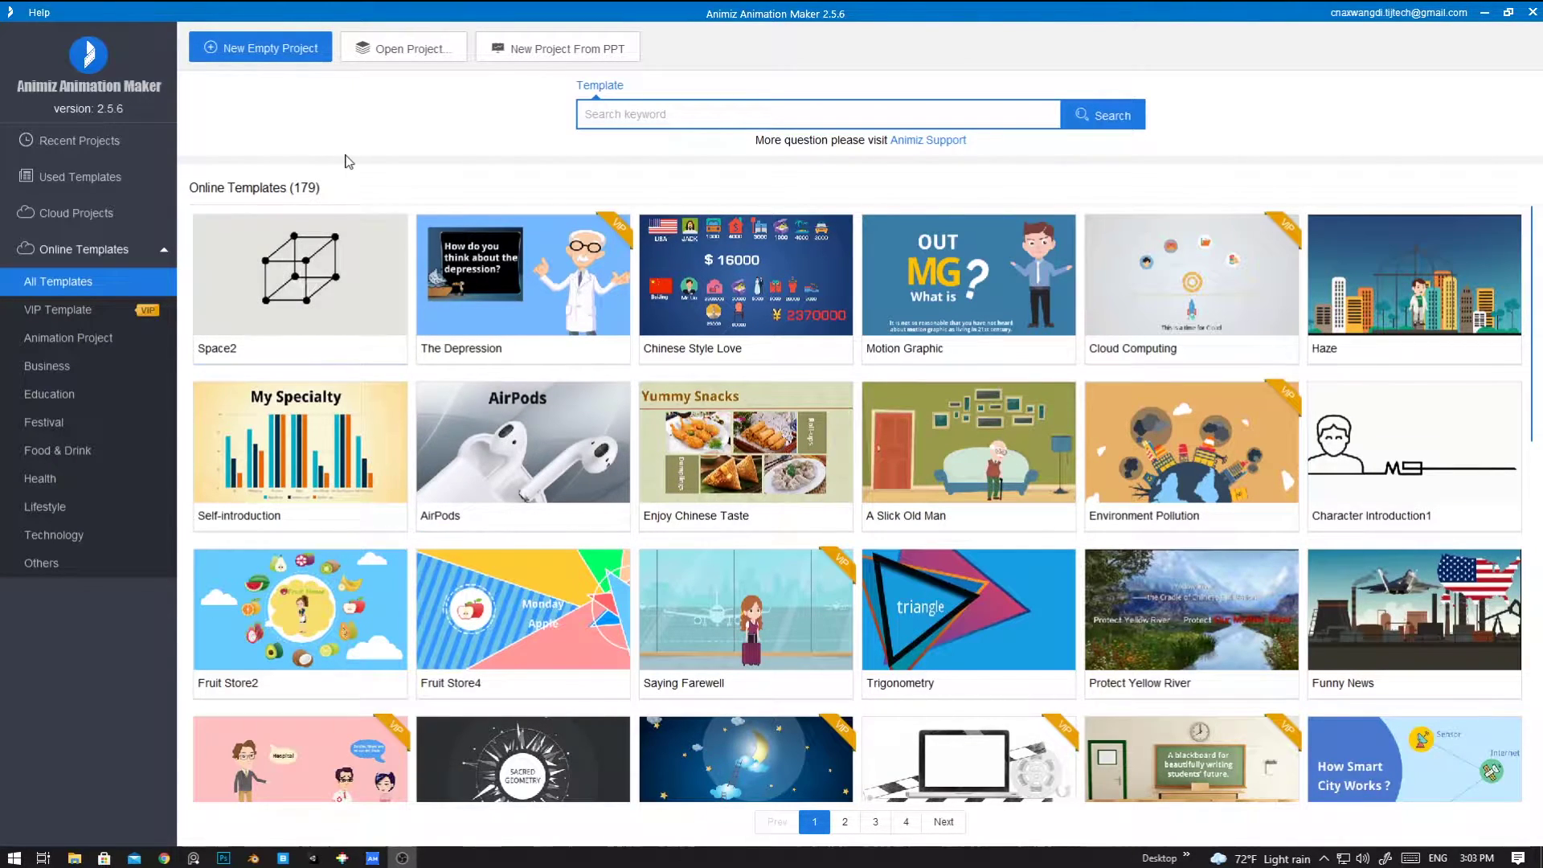
# - Start a New Empty Project from the home screen
pyautogui.click(269, 50)
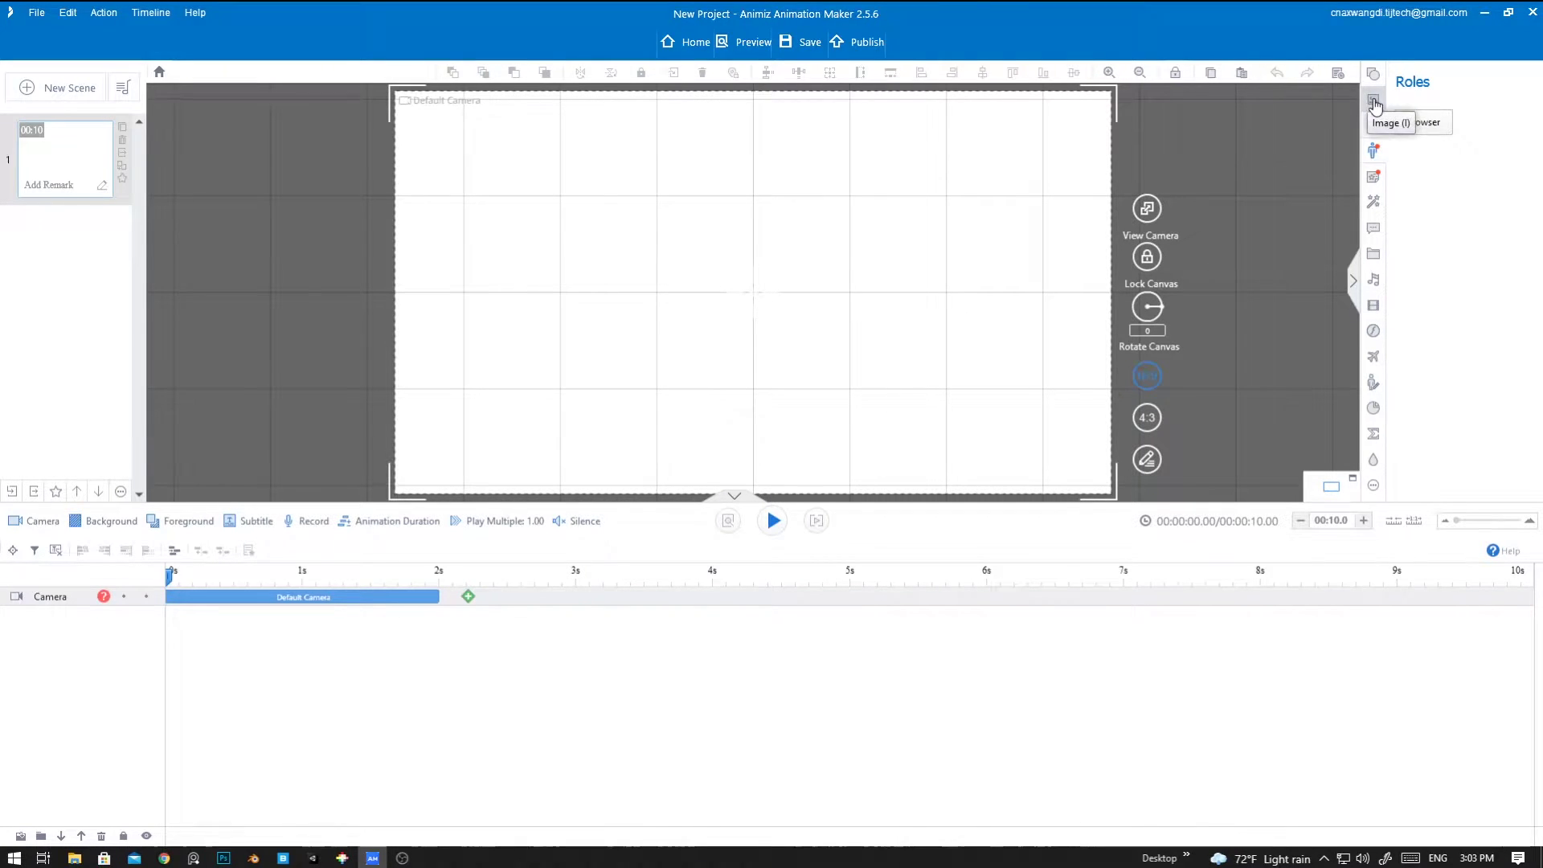
# - Open the Image library and browse its vehicle clip-art thumbnails
pyautogui.click(1374, 102)
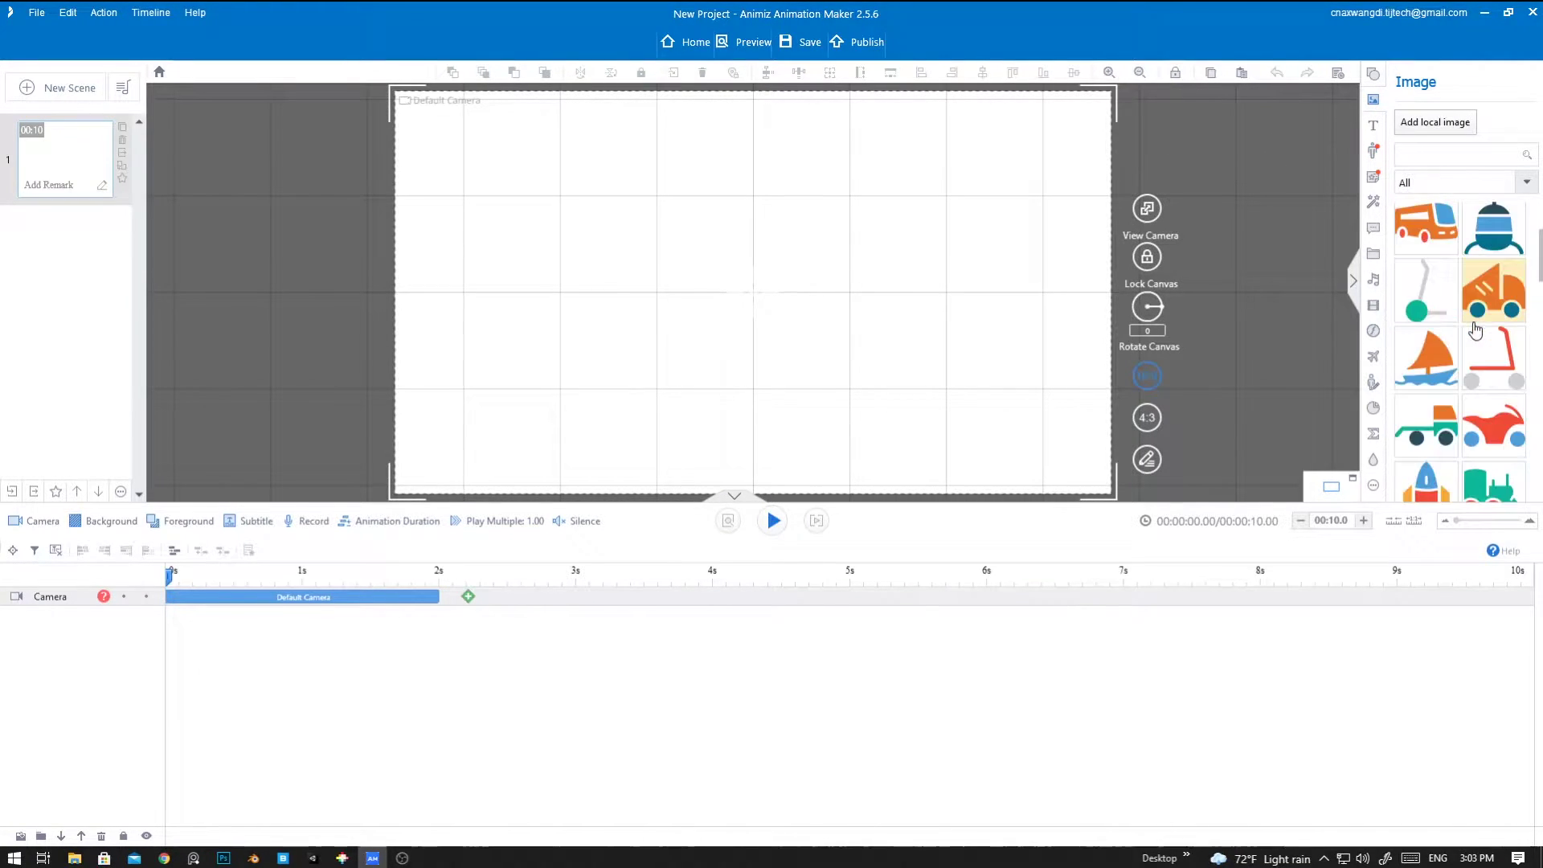
pyautogui.scroll(2, 1475, 329)
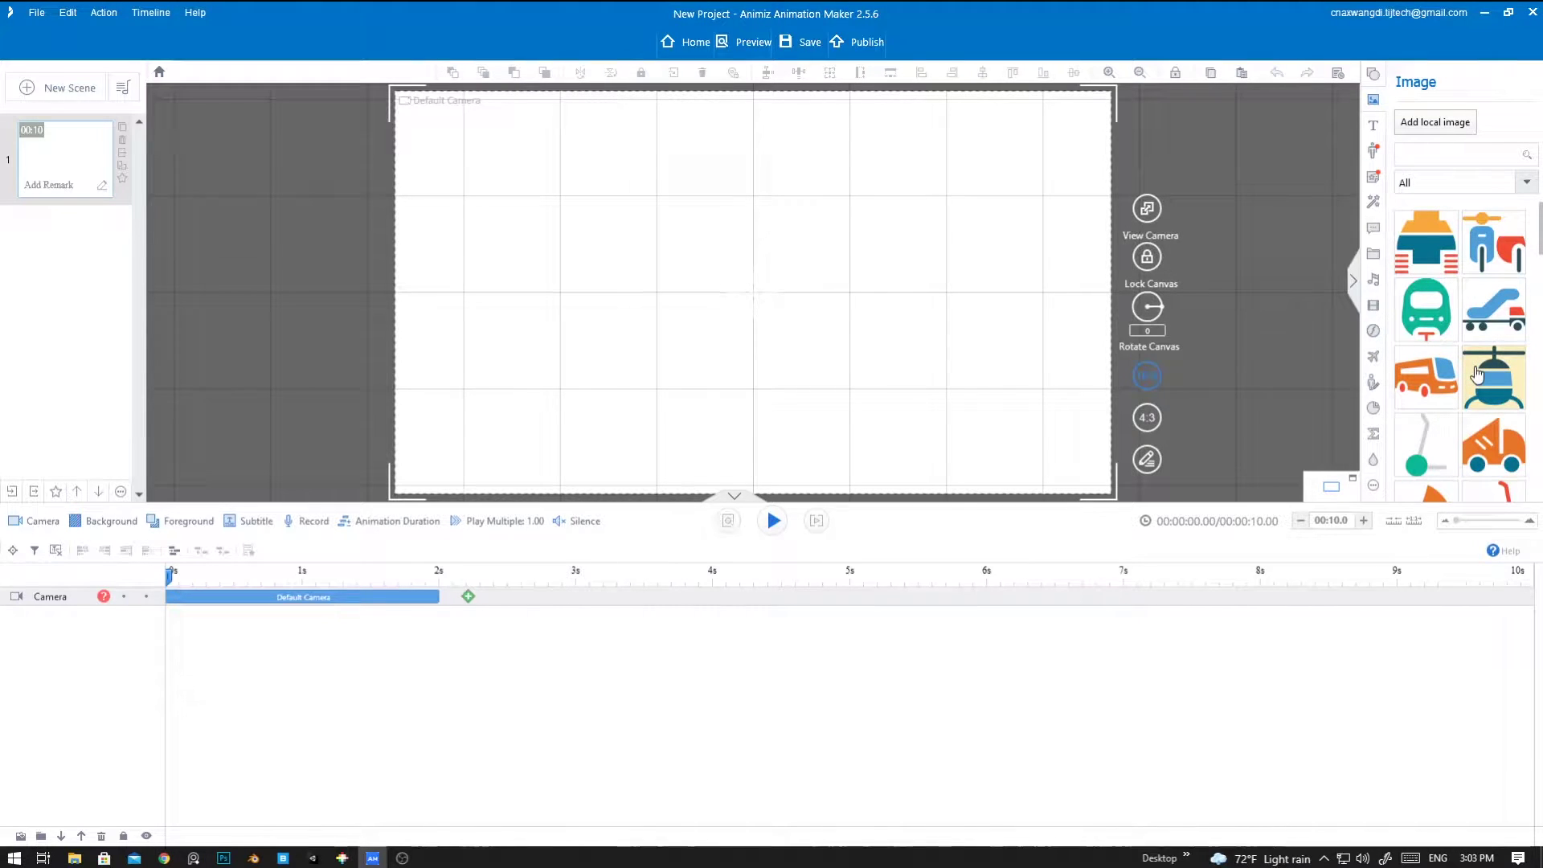
pyautogui.scroll(-2, 1477, 374)
pyautogui.scroll(2, 1477, 374)
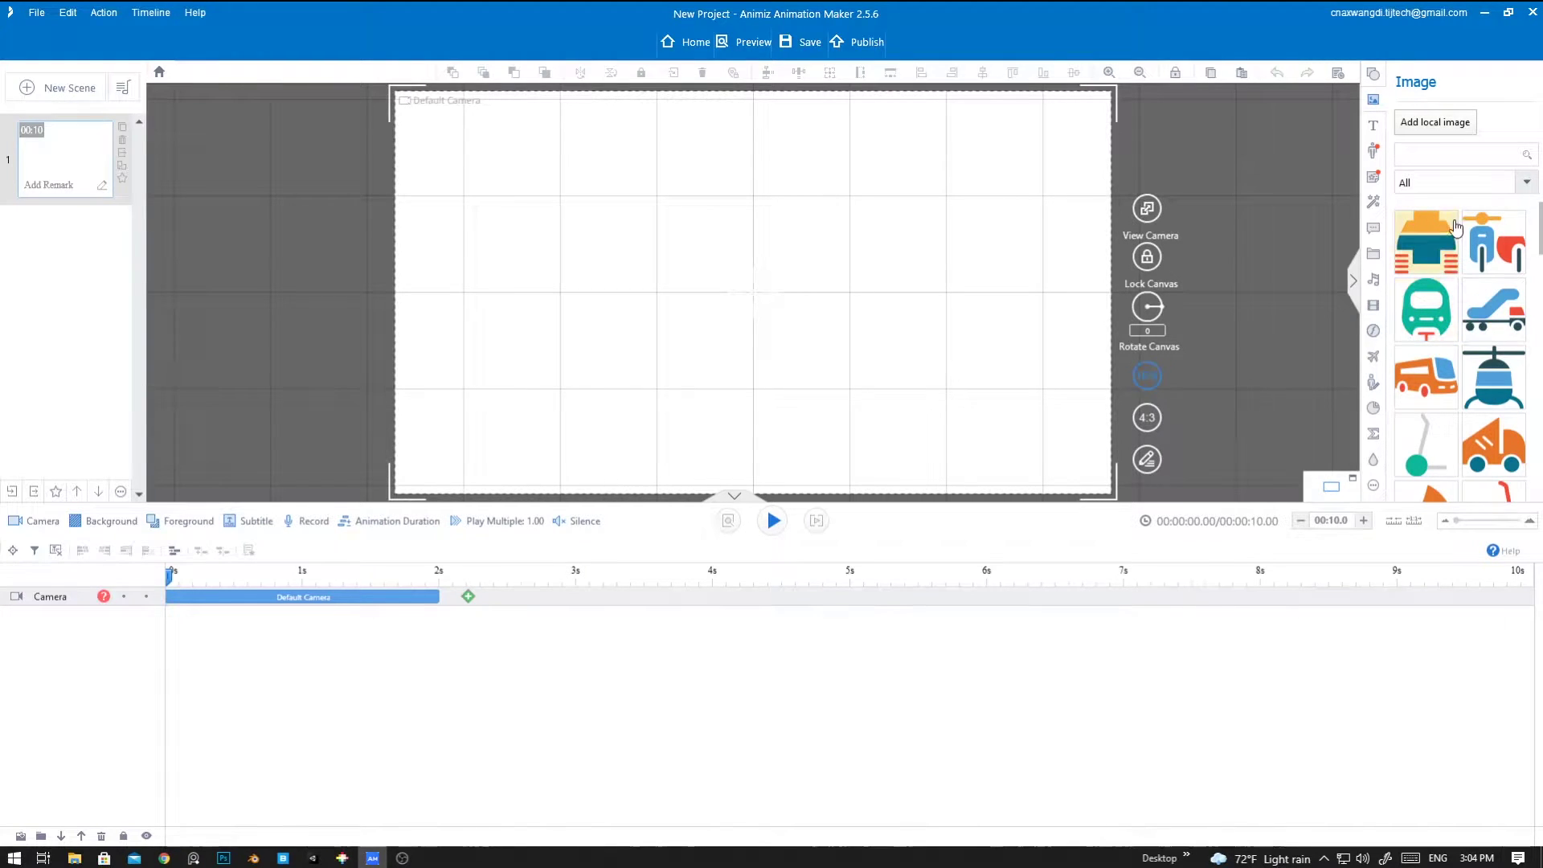
# - Import image file 10 from Downloads into the scene as a local image
pyautogui.click(1429, 130)
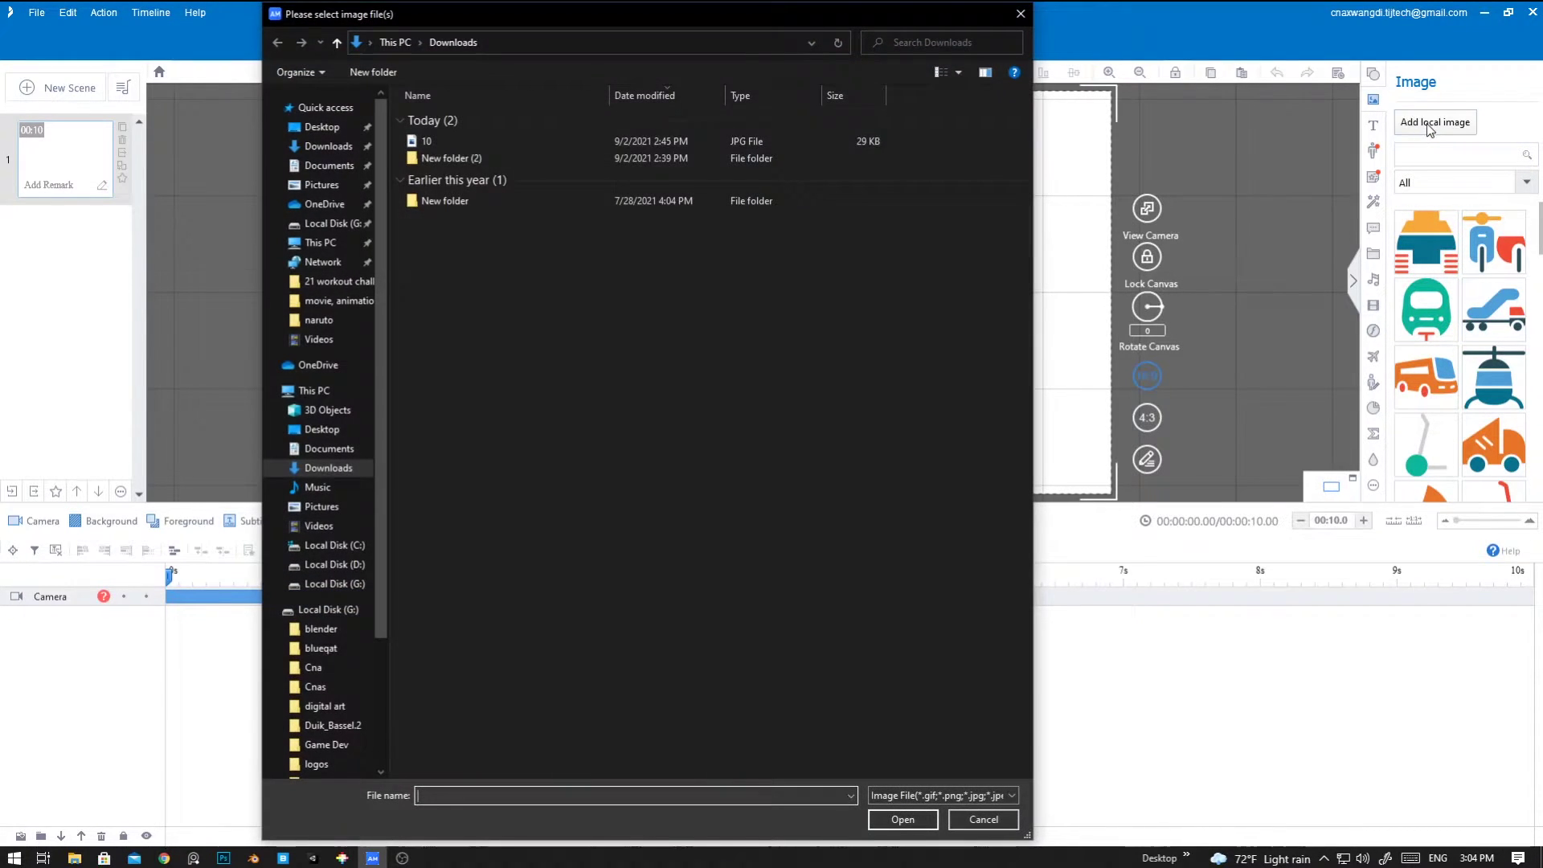
pyautogui.click(415, 145)
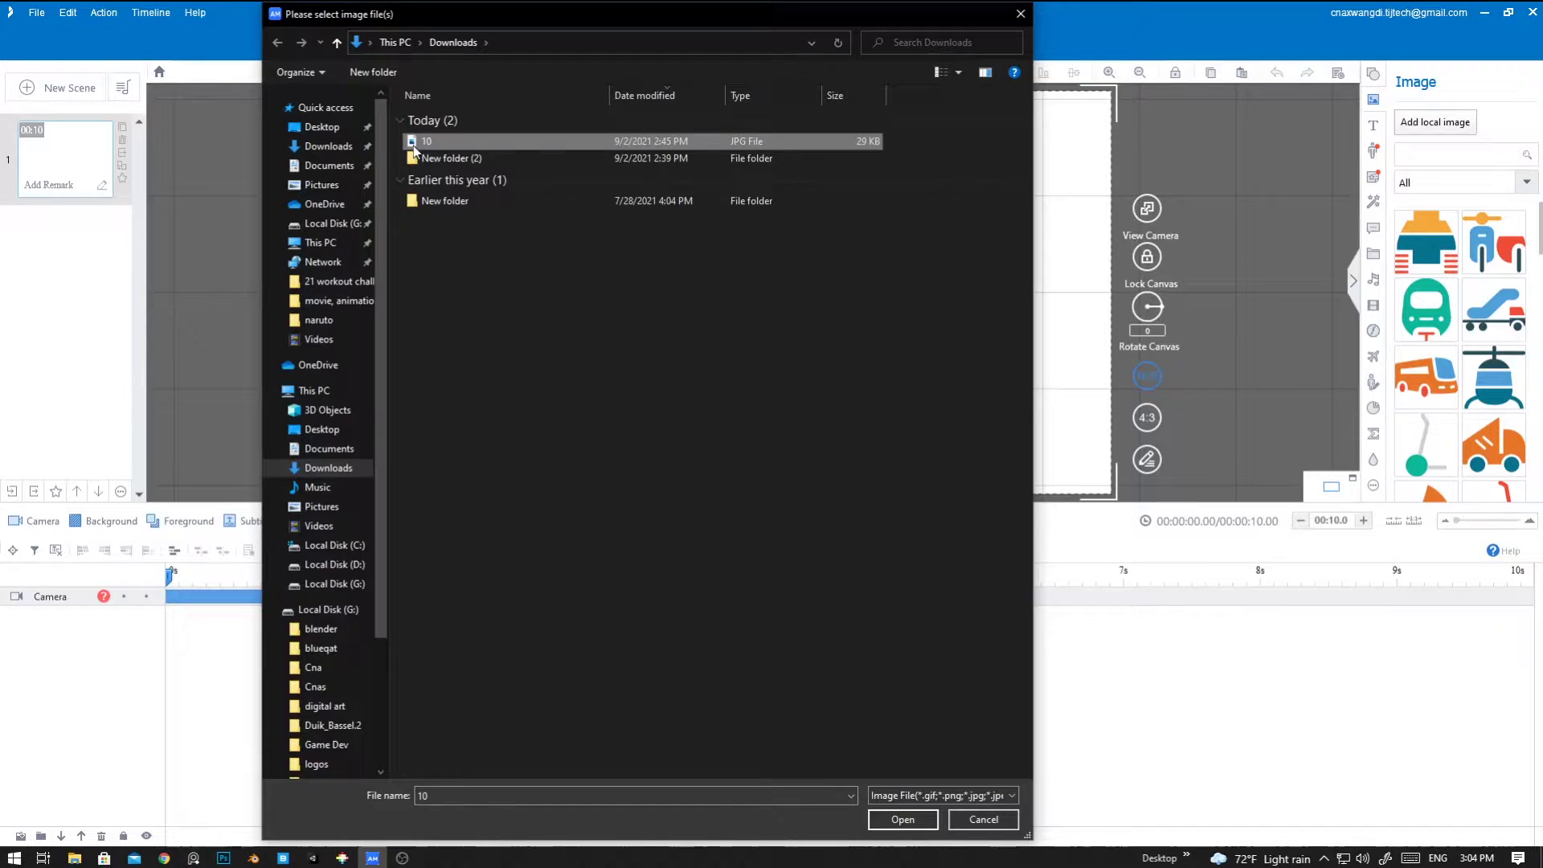
pyautogui.click(902, 819)
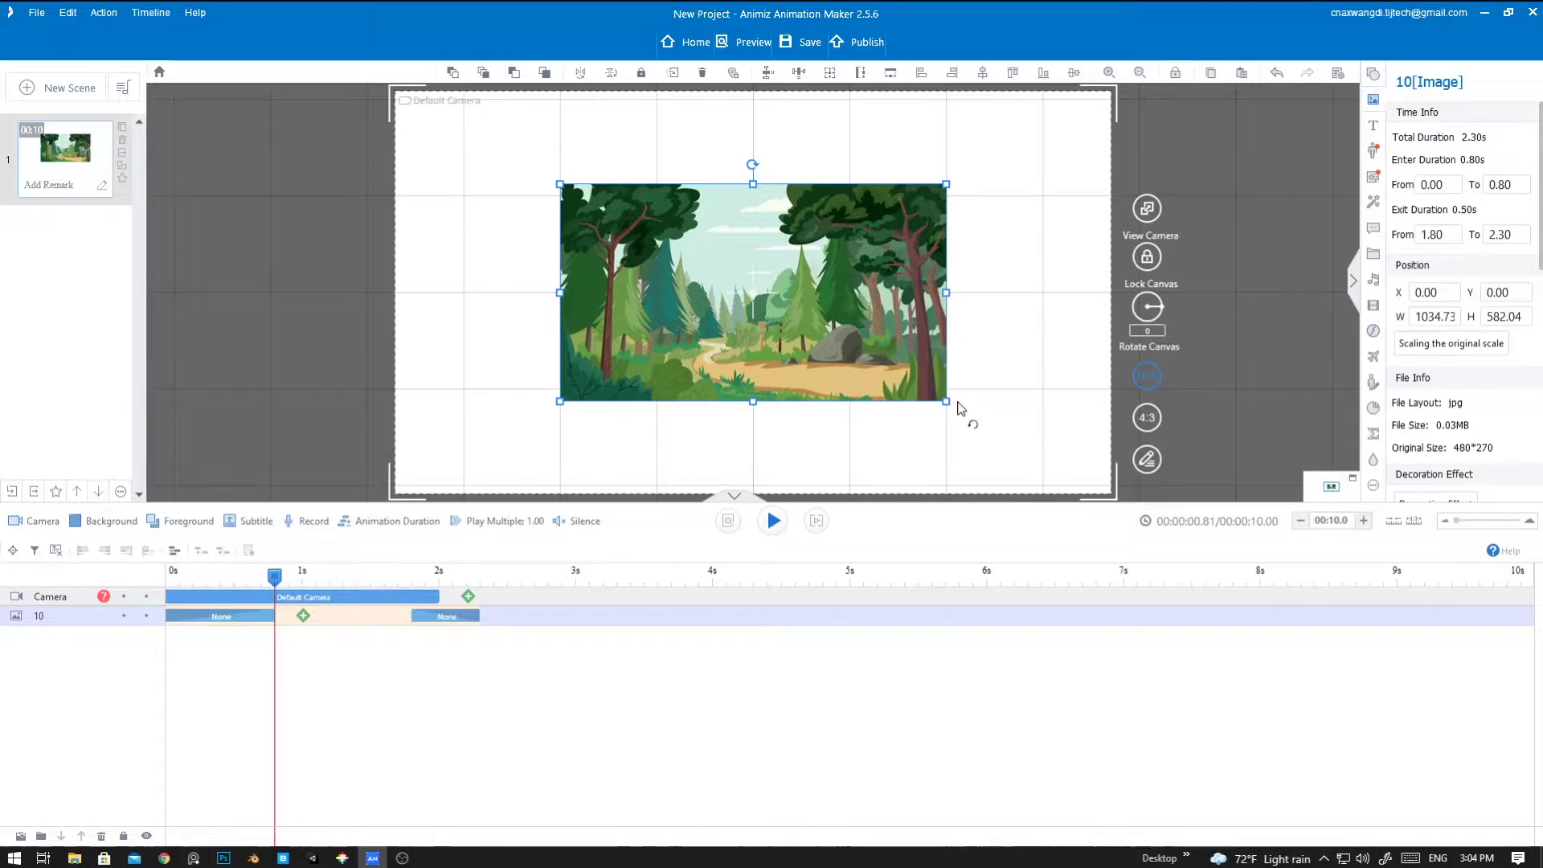
# - Stretch the forest picture to 1934 × 1092 so it covers the whole canvas
pyautogui.moveTo(948, 403); pyautogui.dragTo(1085, 499)
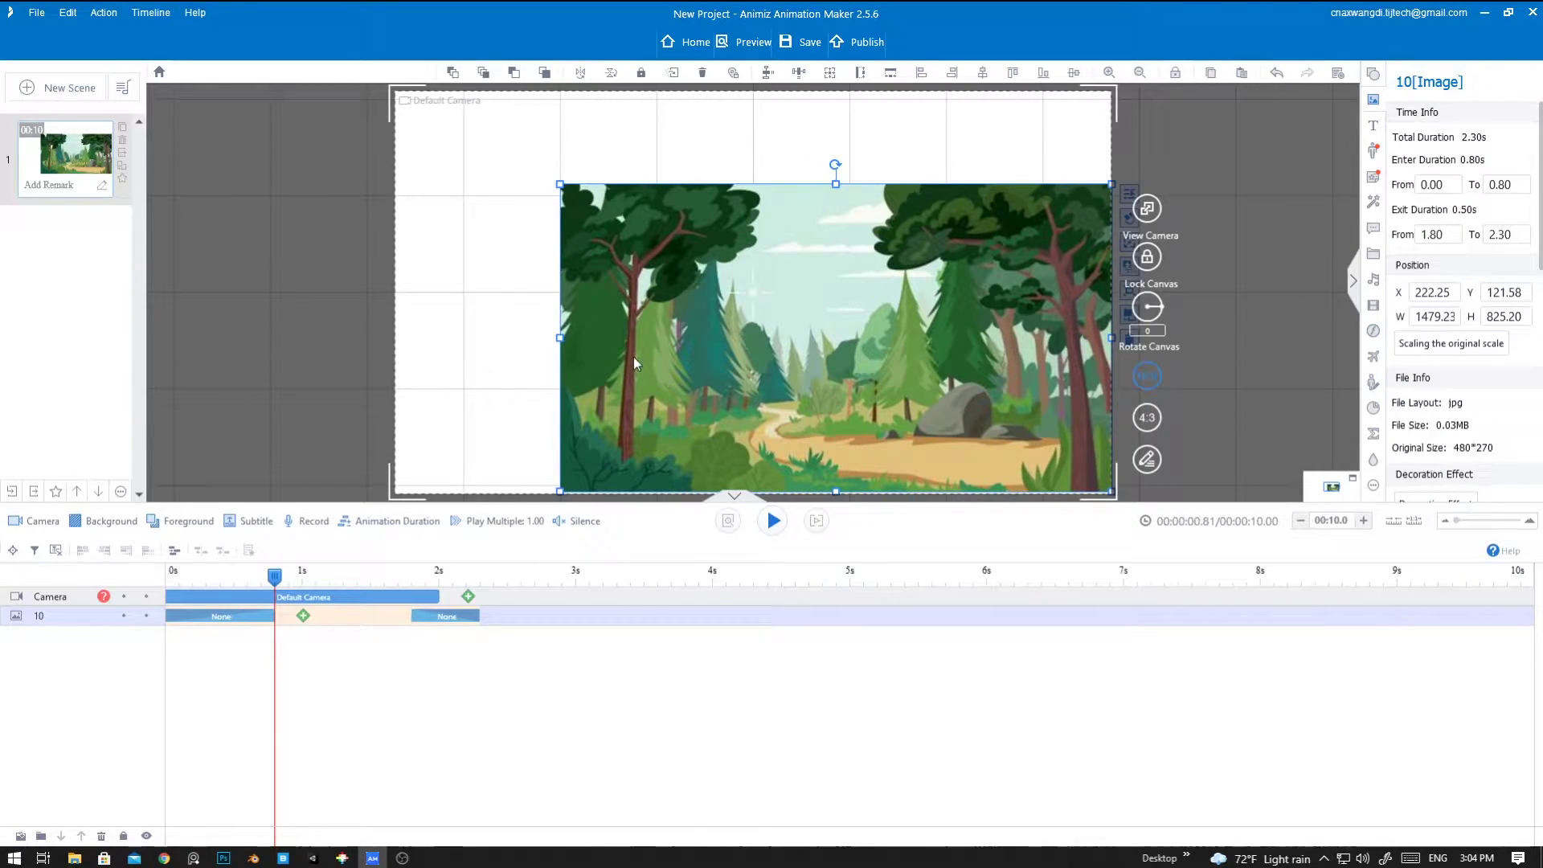
pyautogui.moveTo(566, 339); pyautogui.dragTo(393, 352)
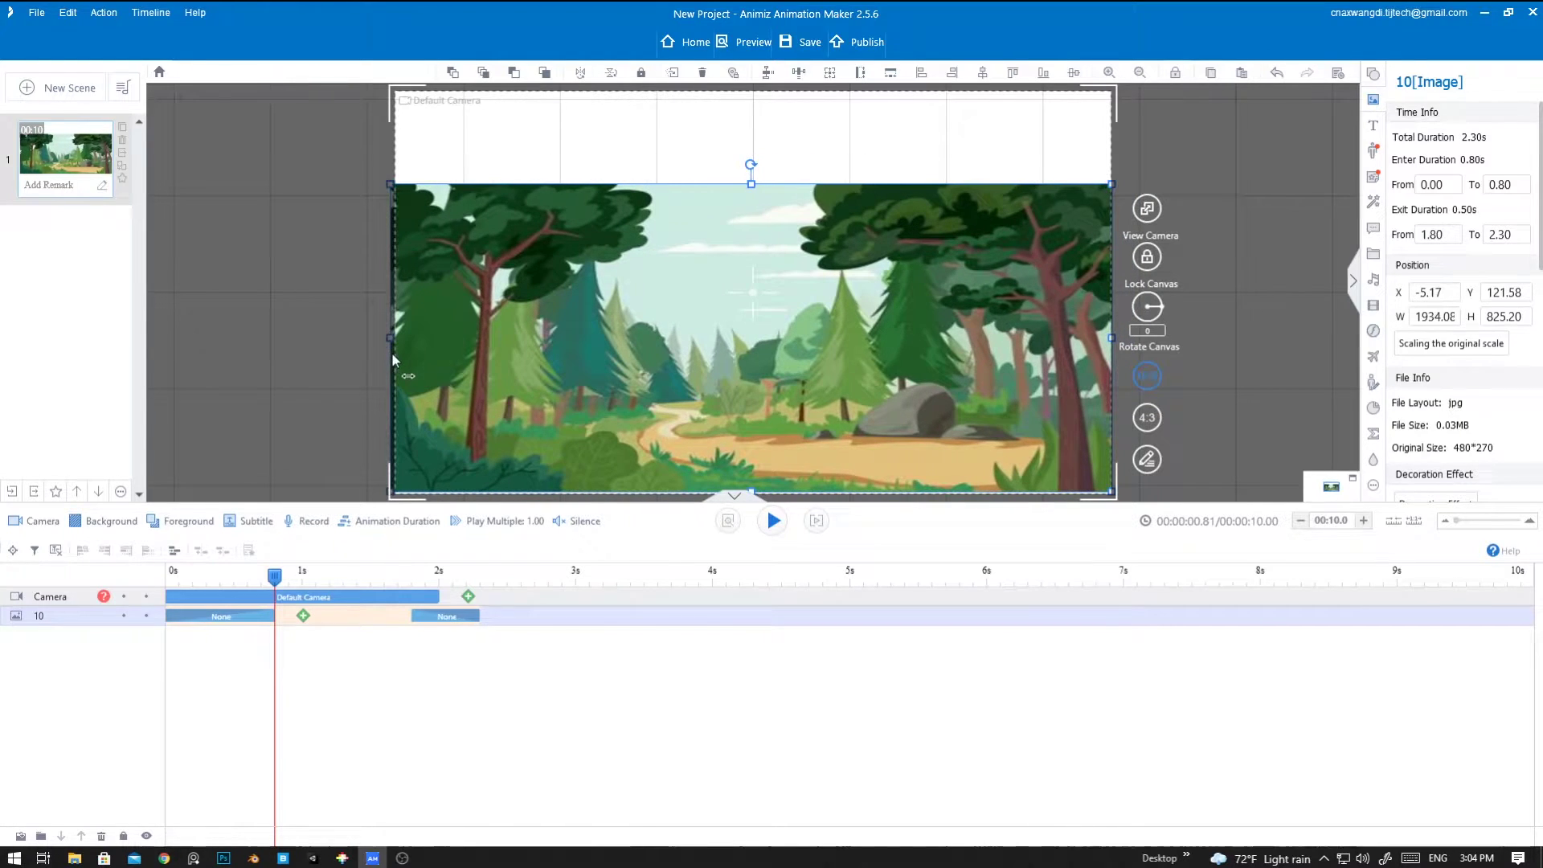
pyautogui.moveTo(749, 185); pyautogui.dragTo(747, 82)
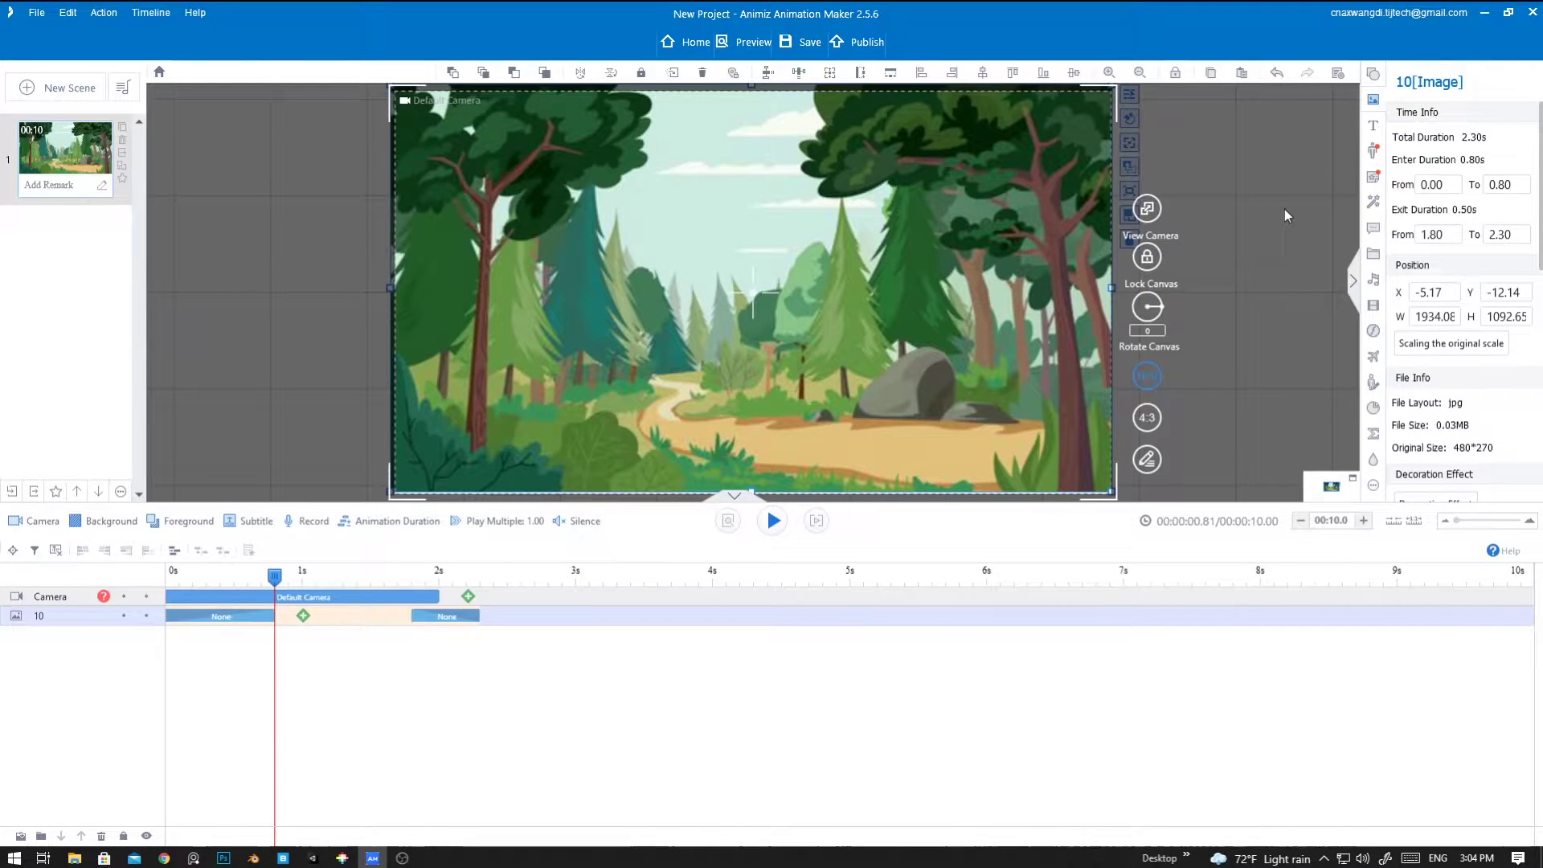
# - Add the Female Tour Guide with the Running motion, placed left of the scene centre
pyautogui.click(1374, 151)
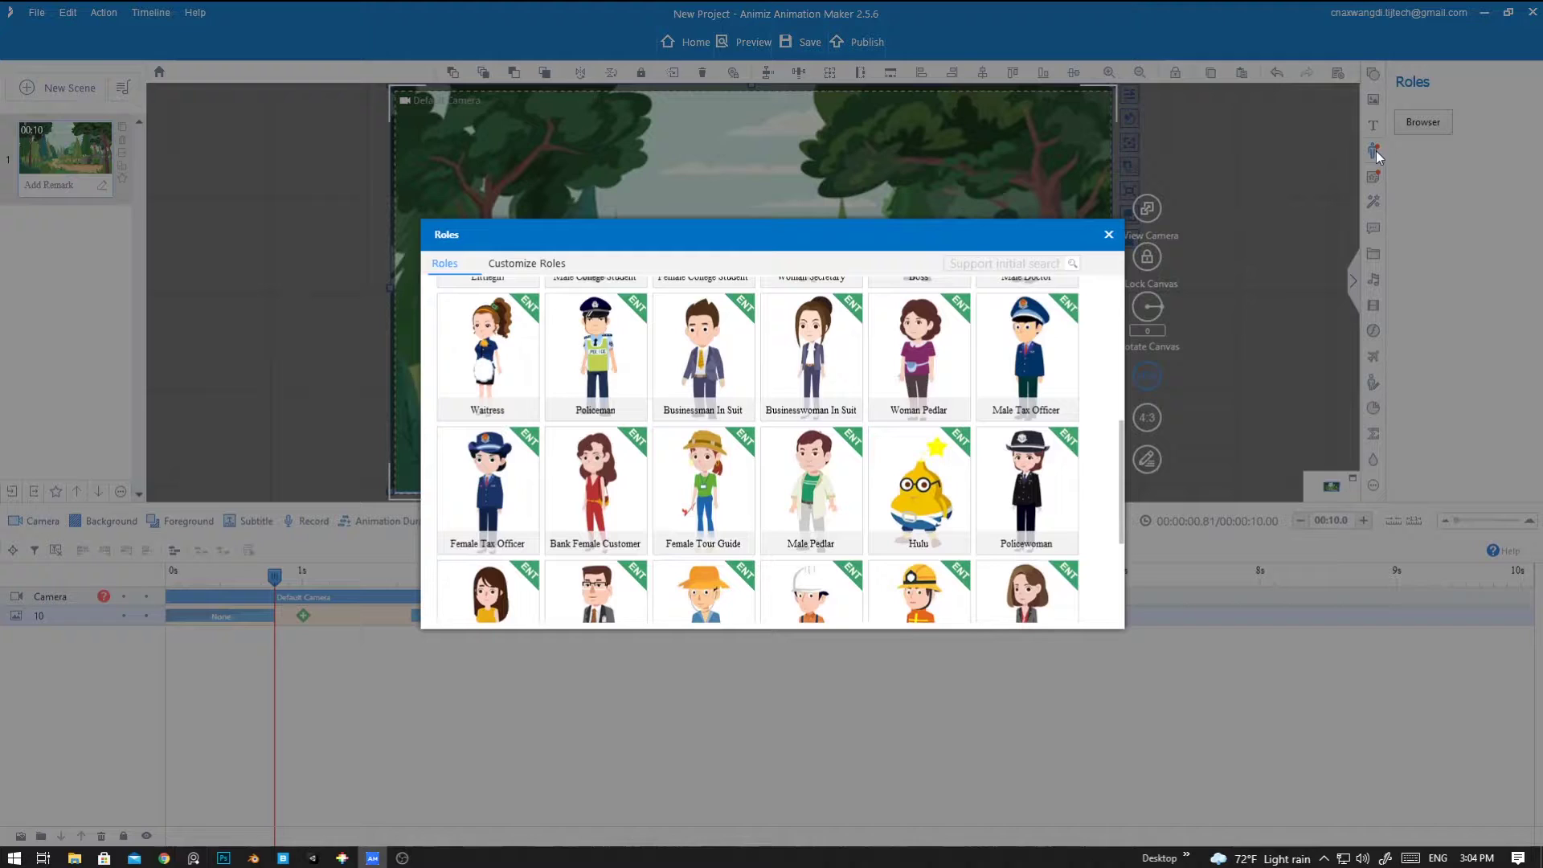
pyautogui.scroll(1, 813, 414)
pyautogui.scroll(-1, 813, 413)
pyautogui.click(701, 491)
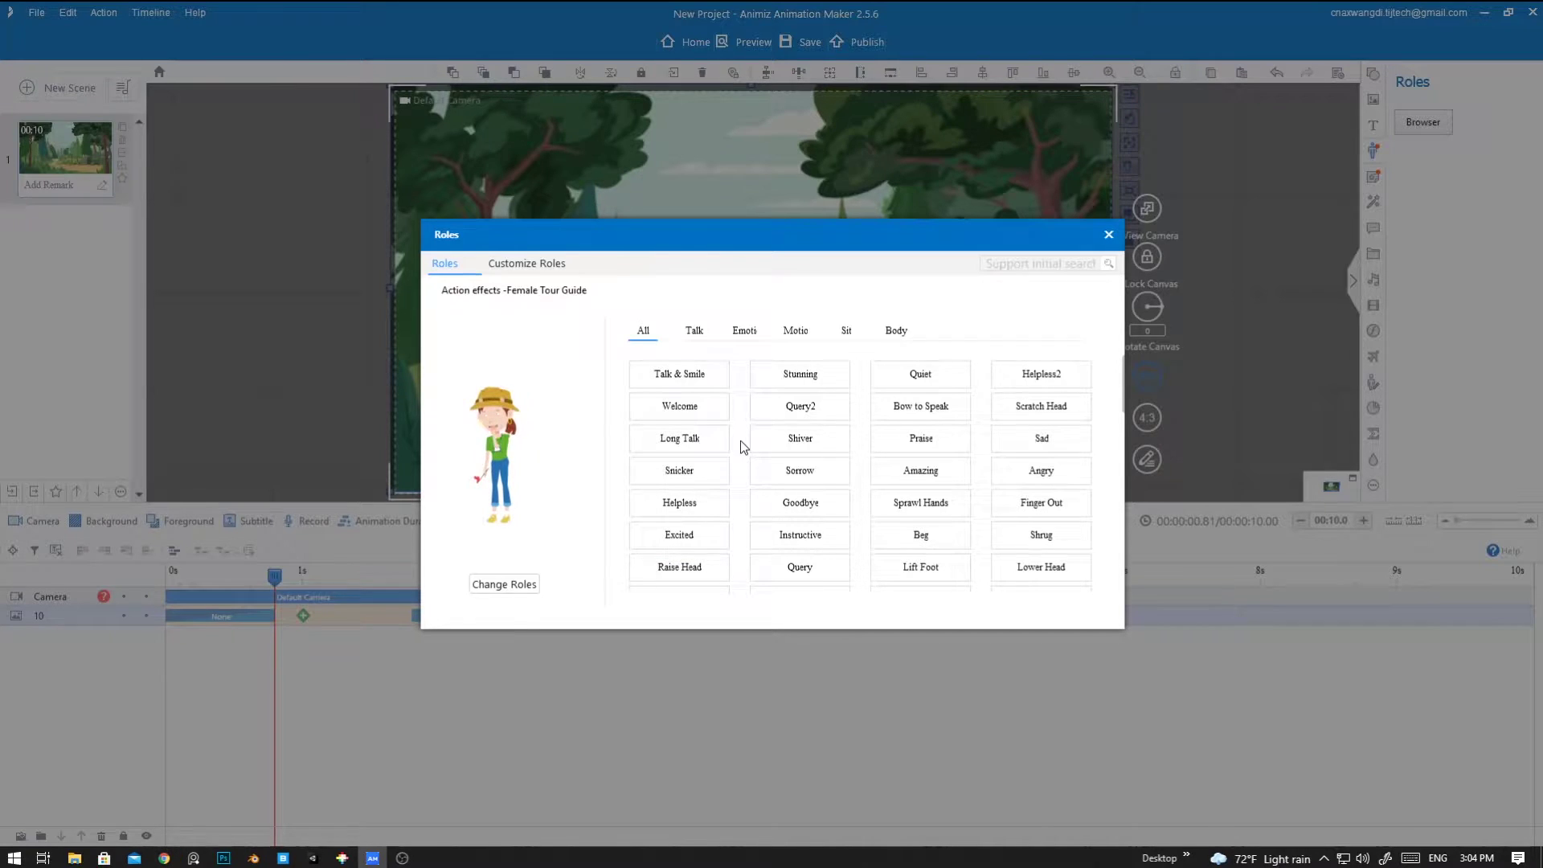
pyautogui.click(796, 331)
pyautogui.click(701, 385)
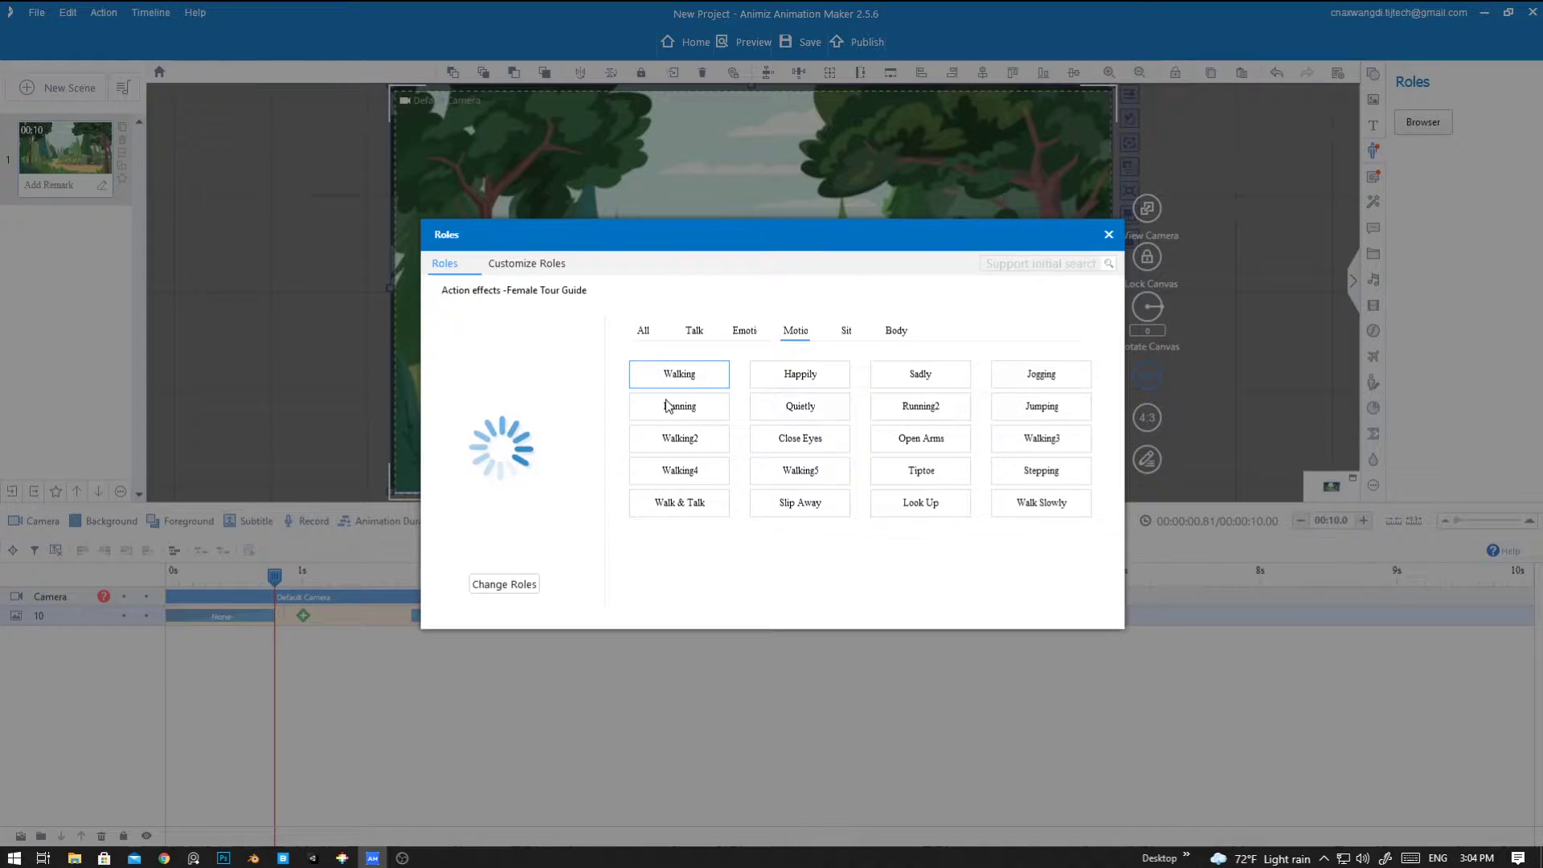
pyautogui.doubleClick(686, 405)
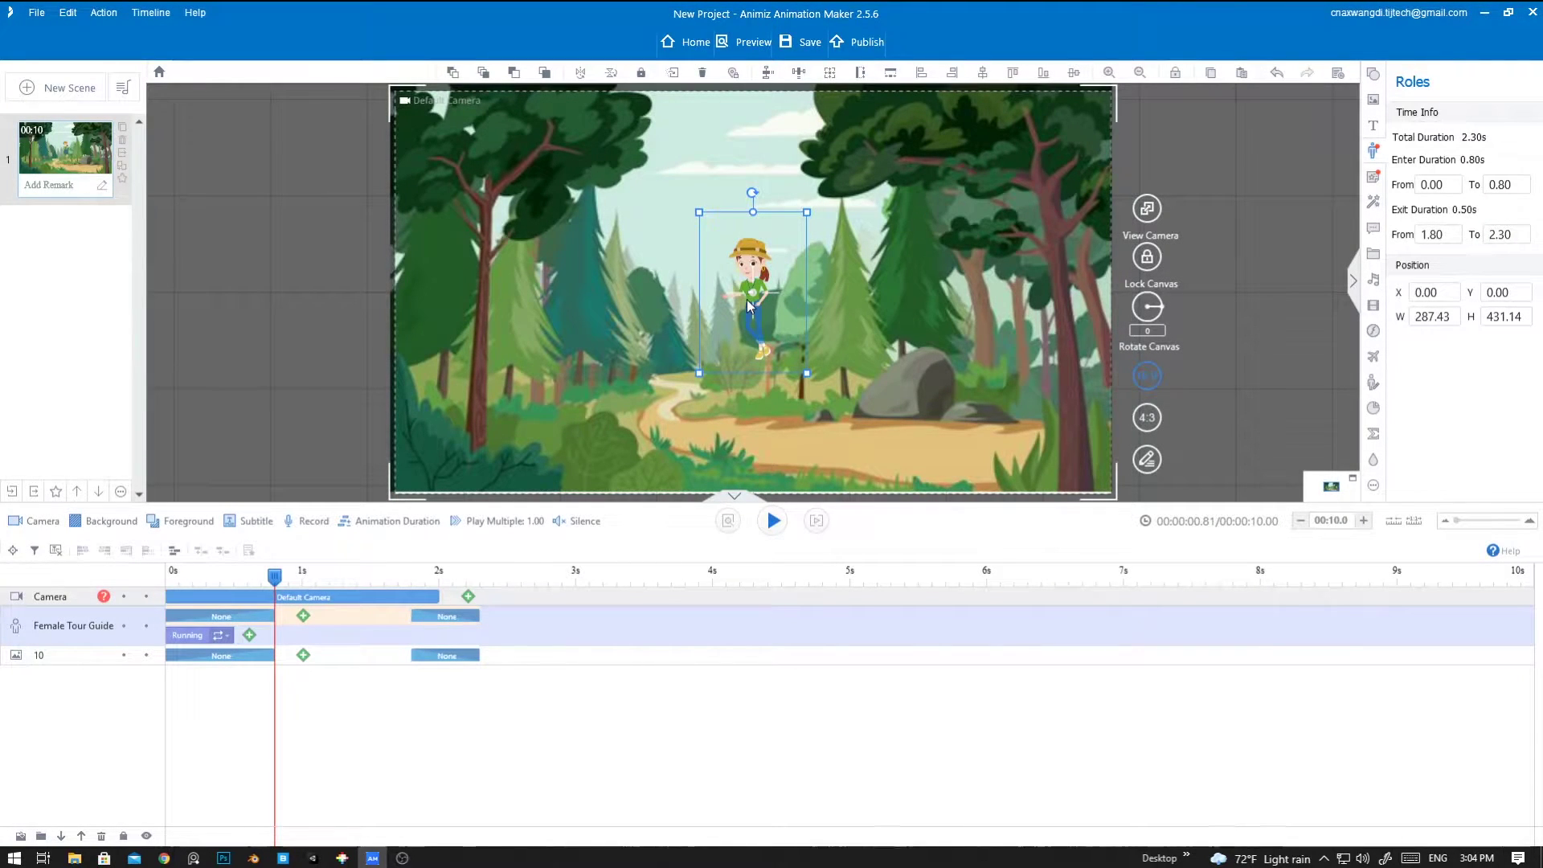
pyautogui.moveTo(747, 301); pyautogui.dragTo(639, 321)
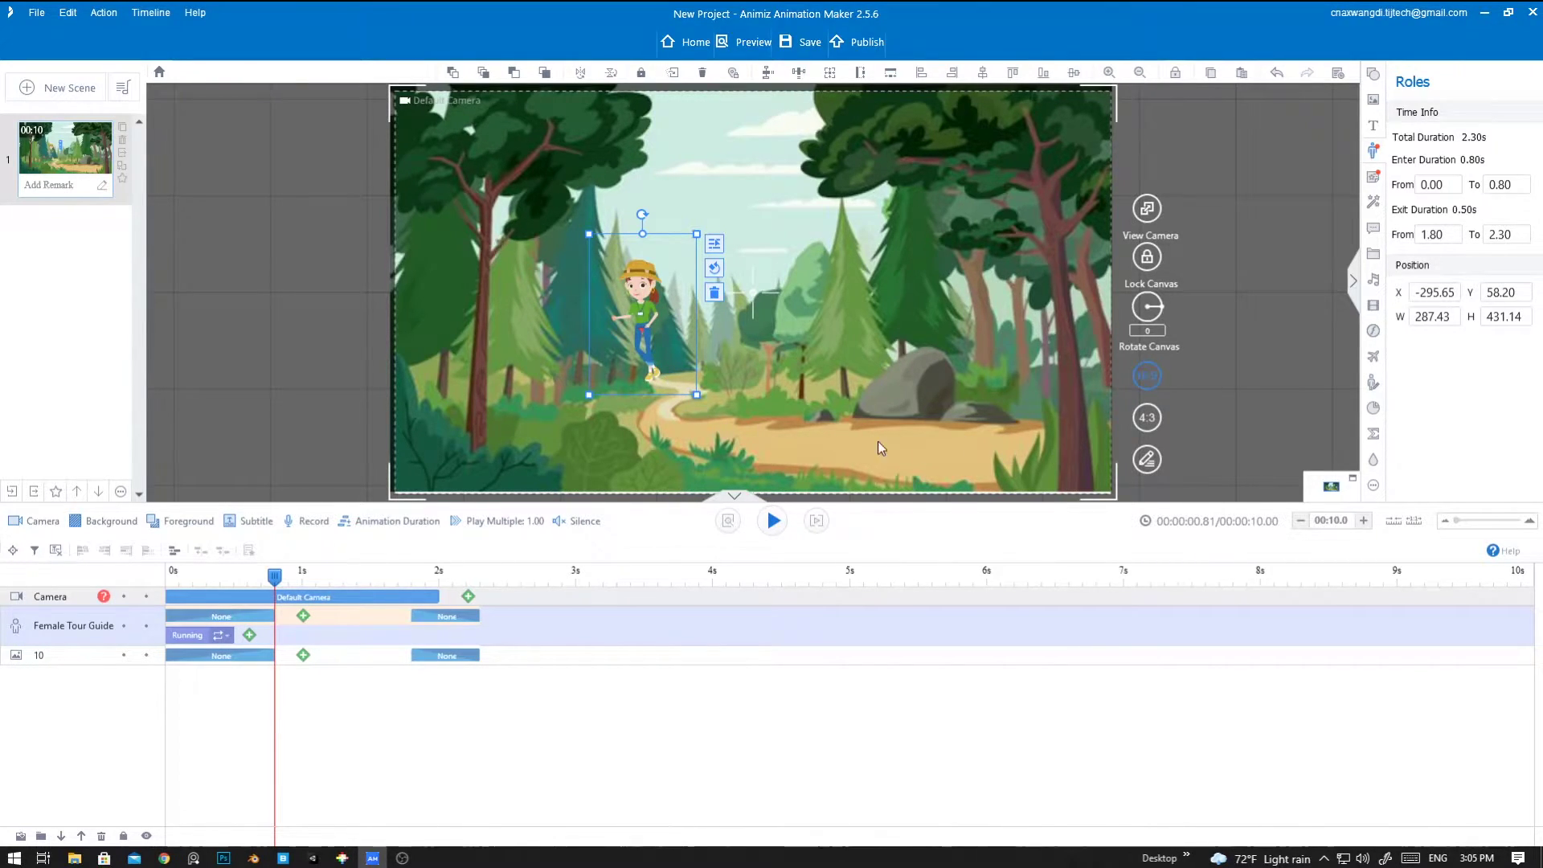
# - Flip the tour guide horizontally, nudge her right, and shrink her to 121.58 × 182.37
pyautogui.rightClick(649, 320)
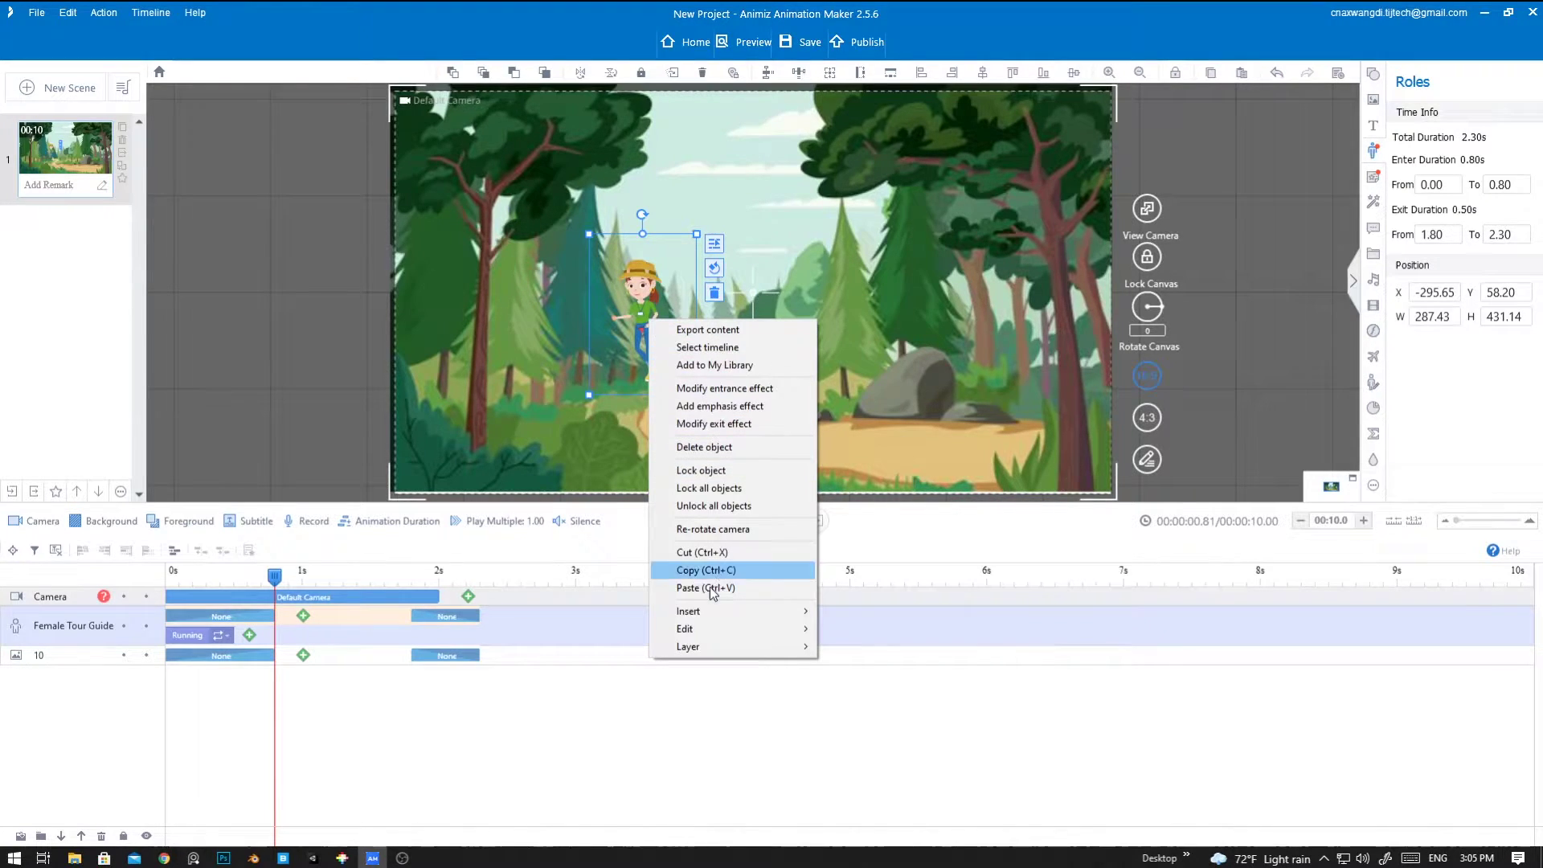
pyautogui.moveTo(701, 627)
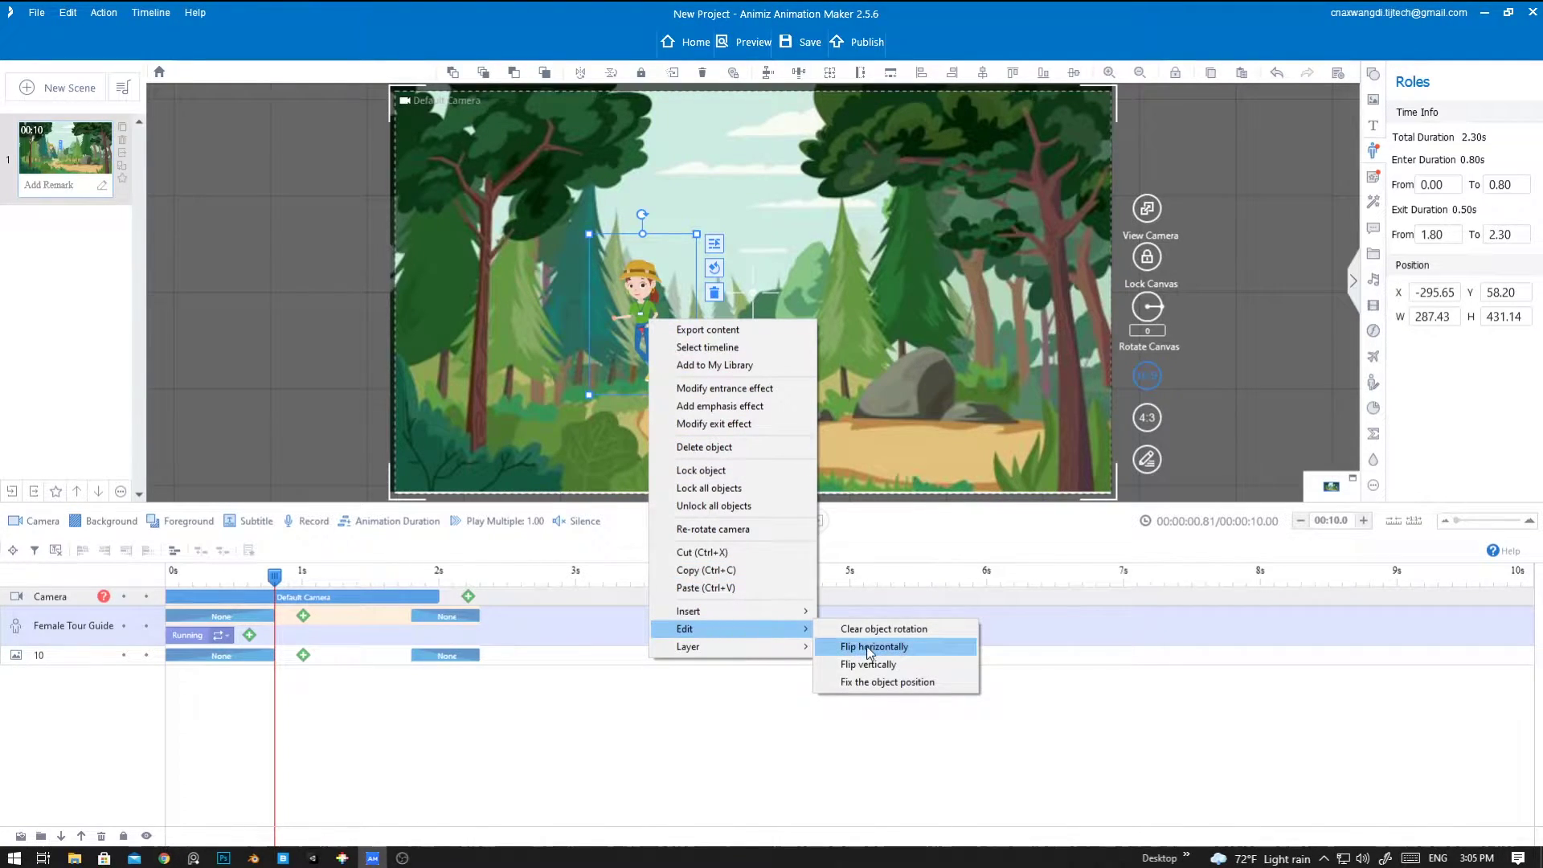
pyautogui.click(914, 648)
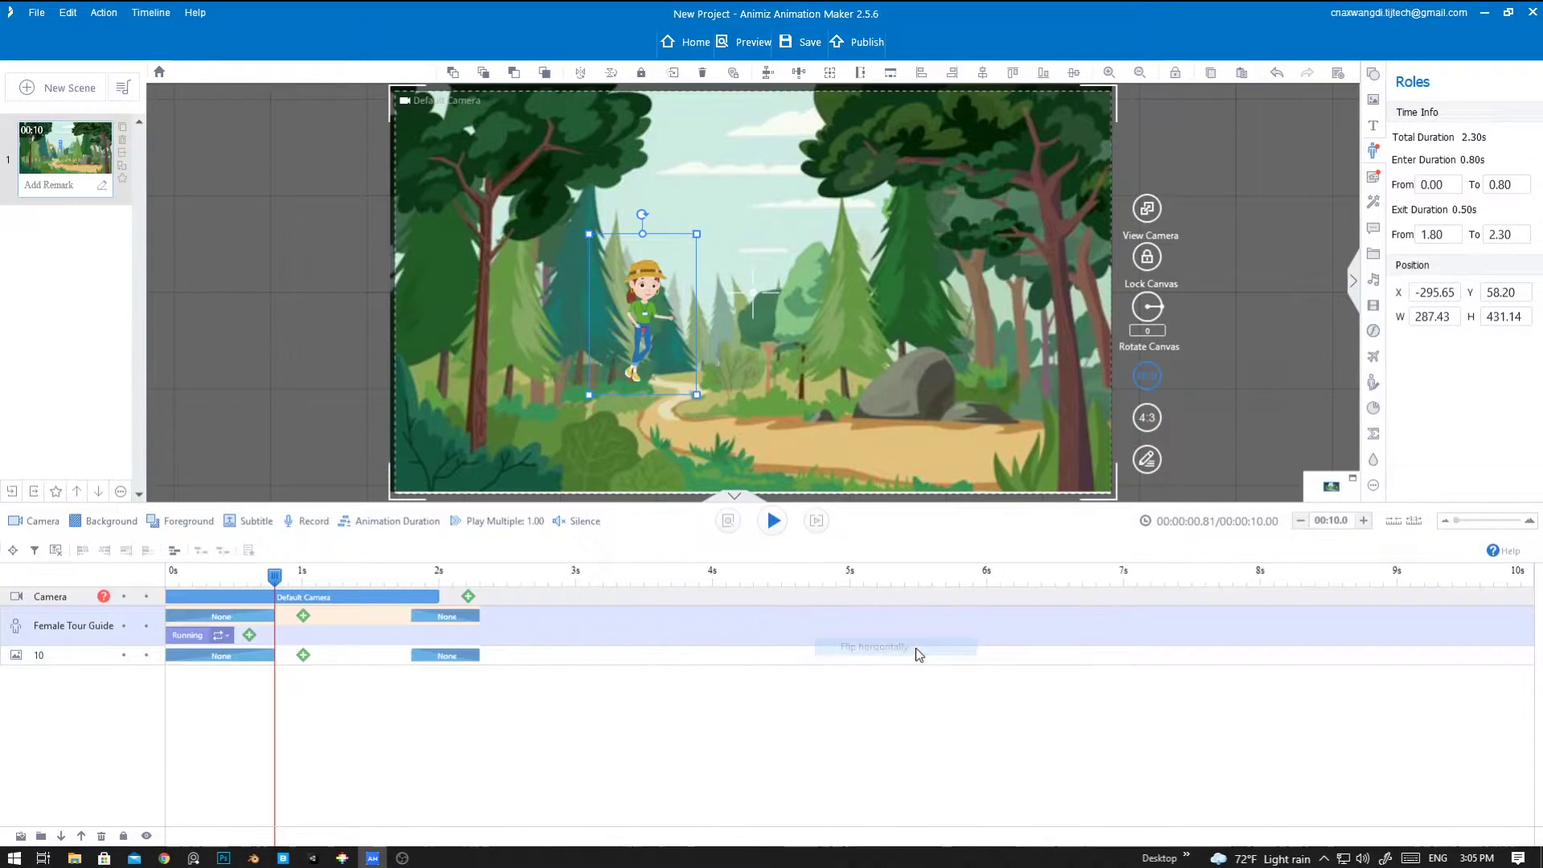
pyautogui.moveTo(645, 313); pyautogui.dragTo(668, 313)
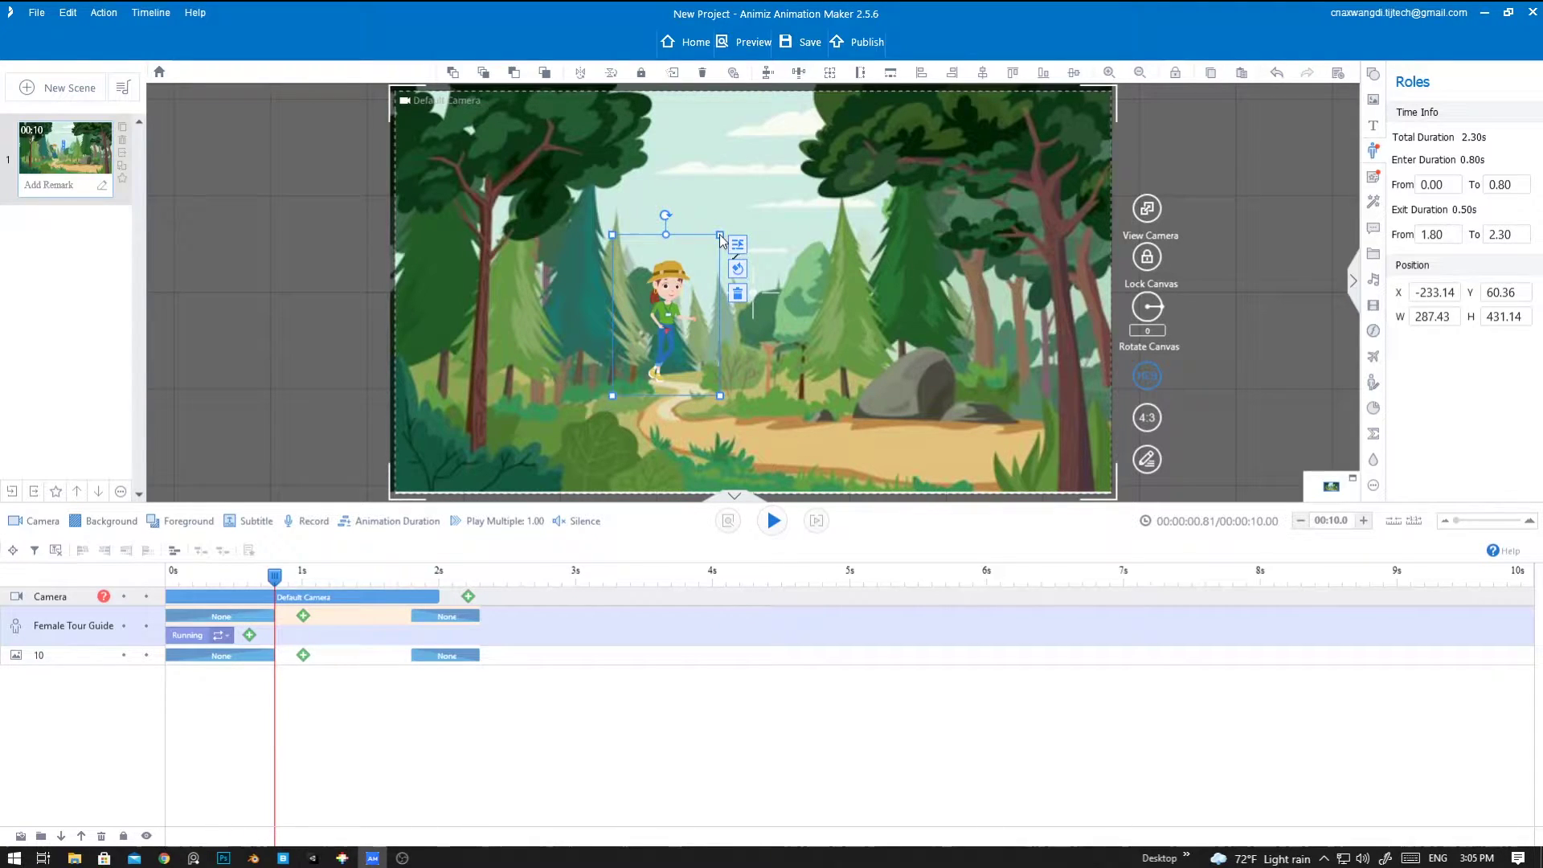
pyautogui.moveTo(720, 235); pyautogui.dragTo(655, 357)
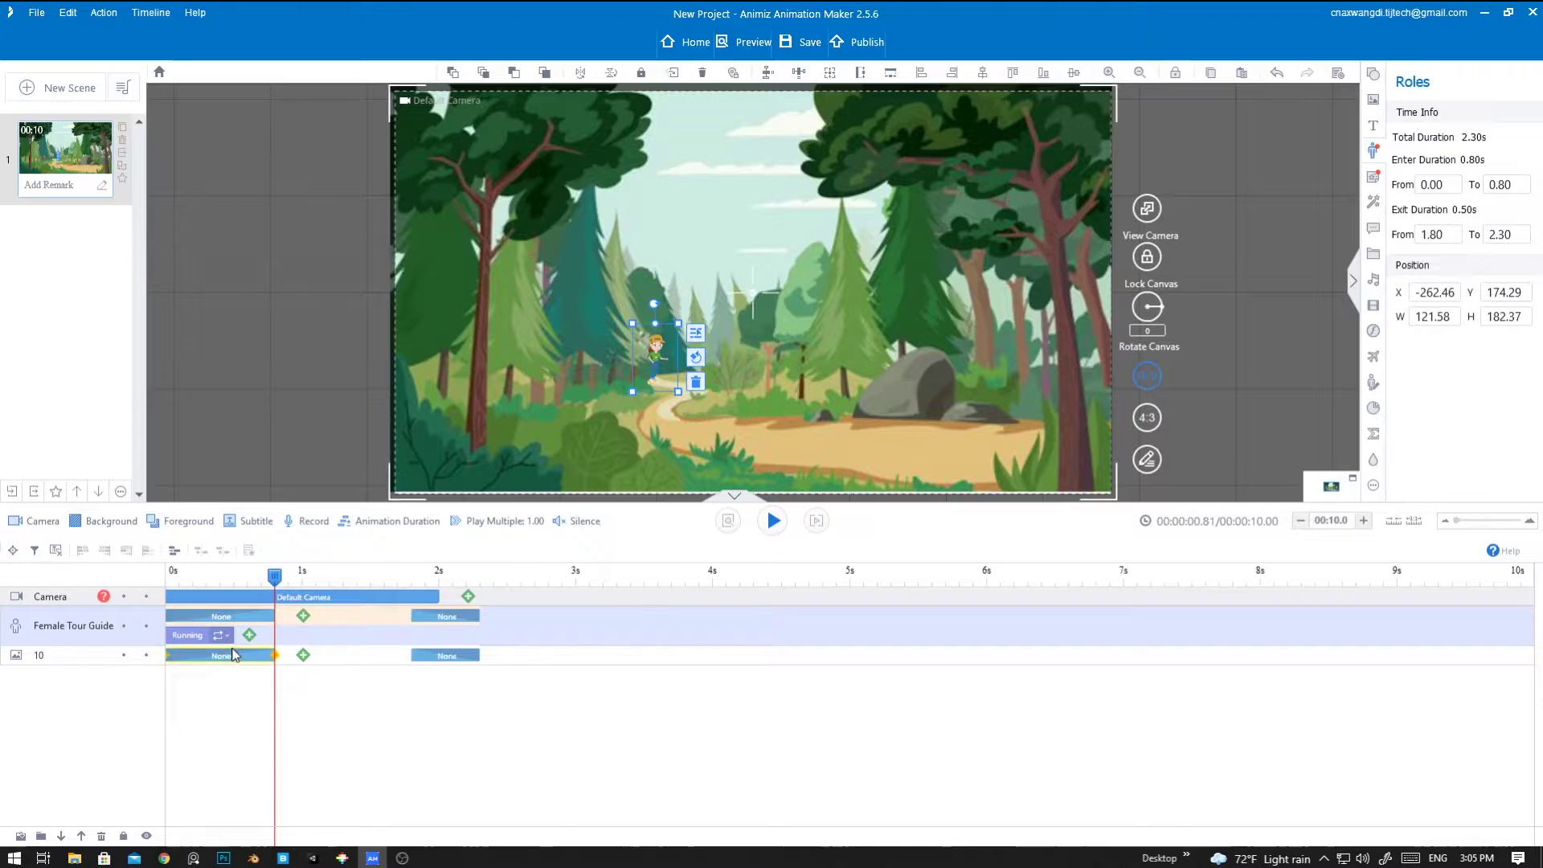
# - Extend Running to about 2.5 s, trim the entrance to 0.24 s, and add a Move animation
pyautogui.moveTo(233, 639); pyautogui.dragTo(504, 649)
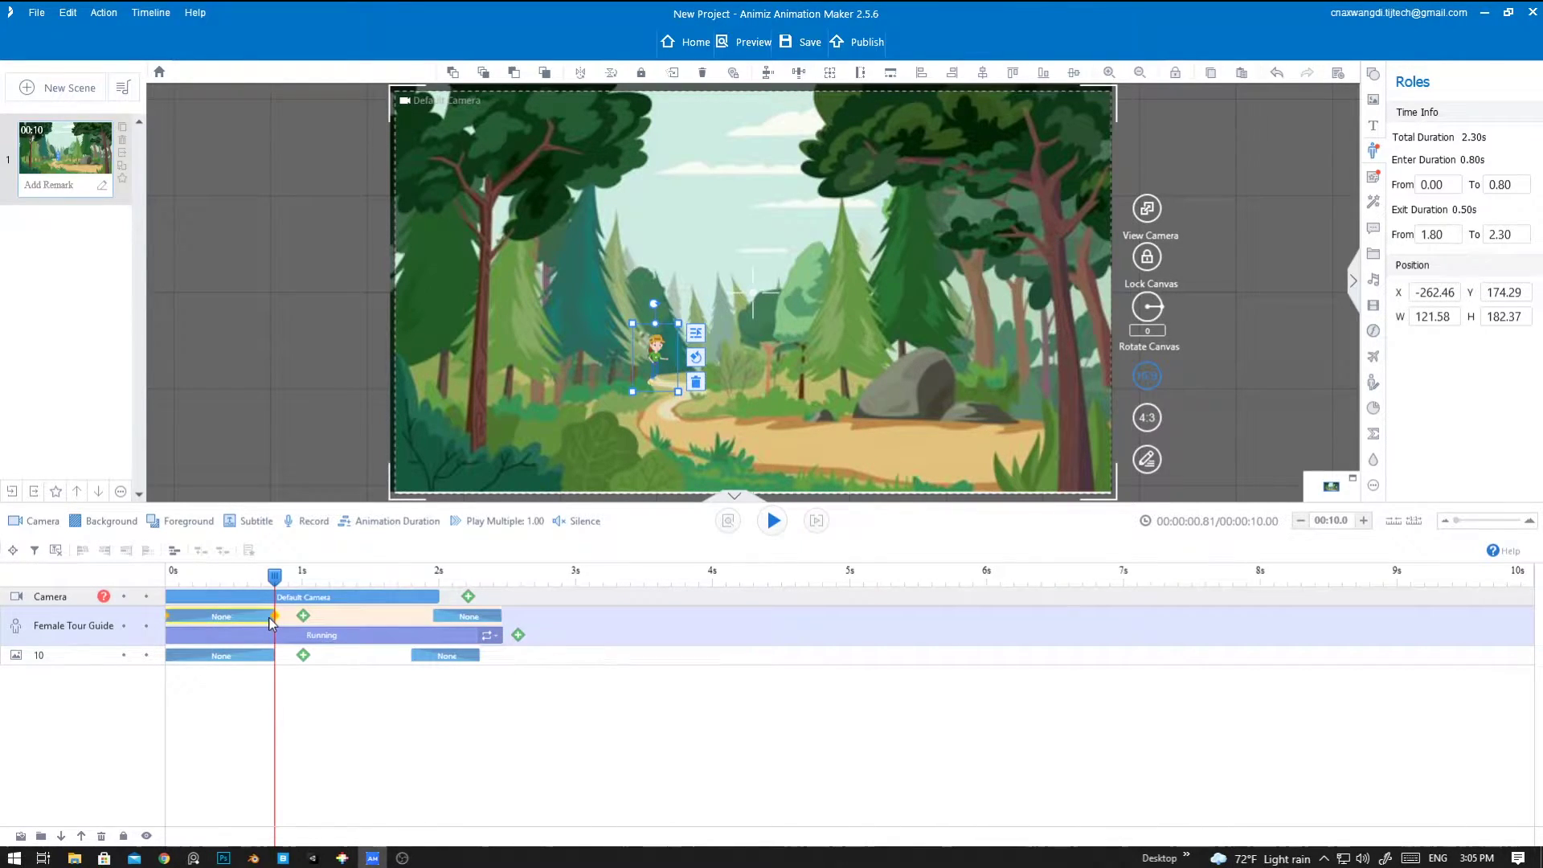
pyautogui.moveTo(270, 623); pyautogui.dragTo(195, 616)
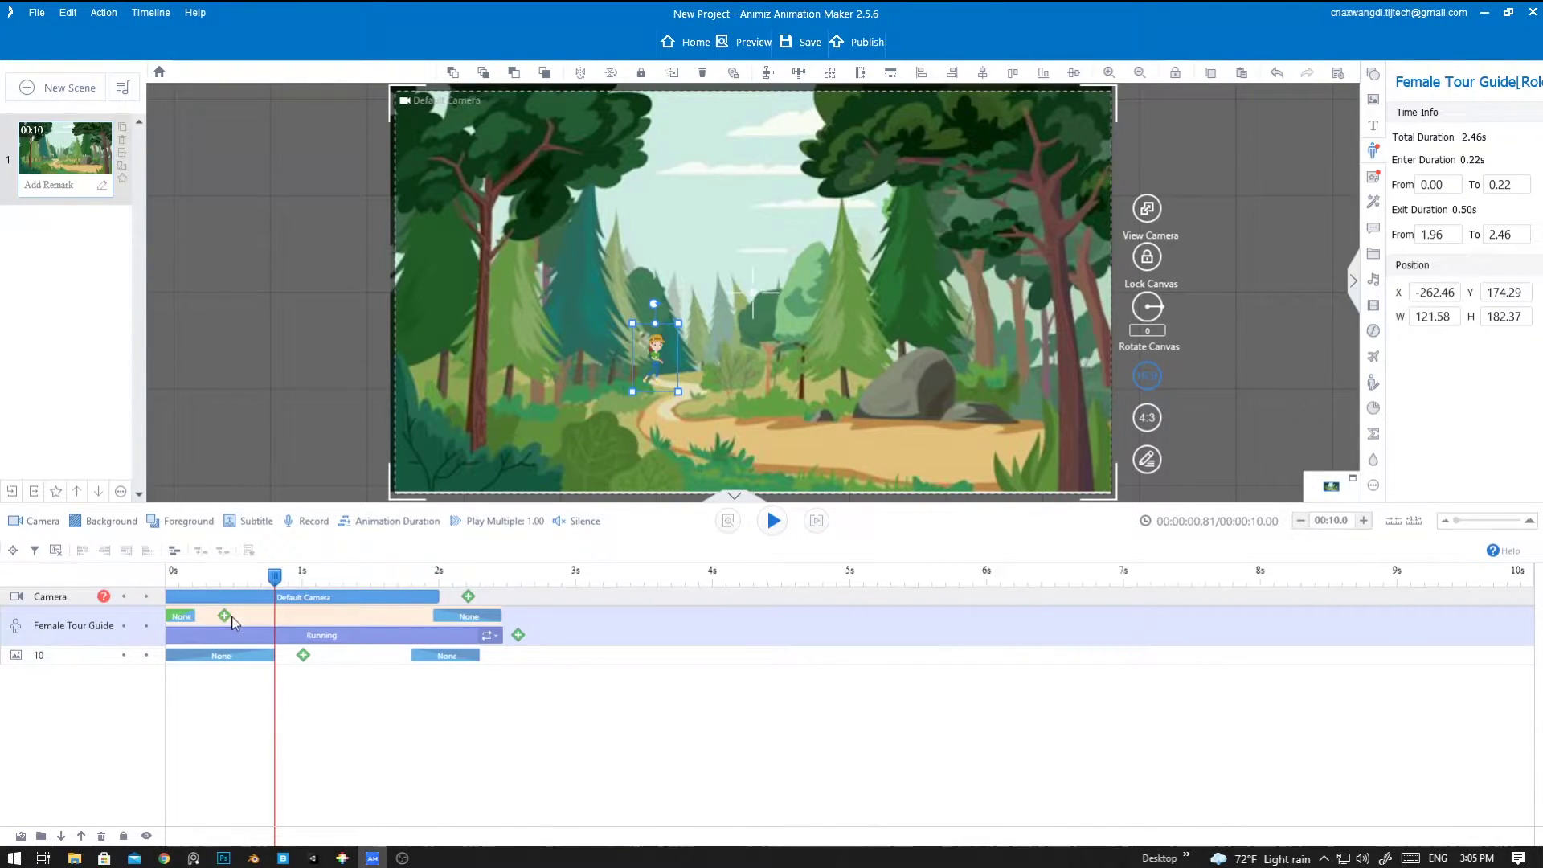
pyautogui.rightClick(211, 616)
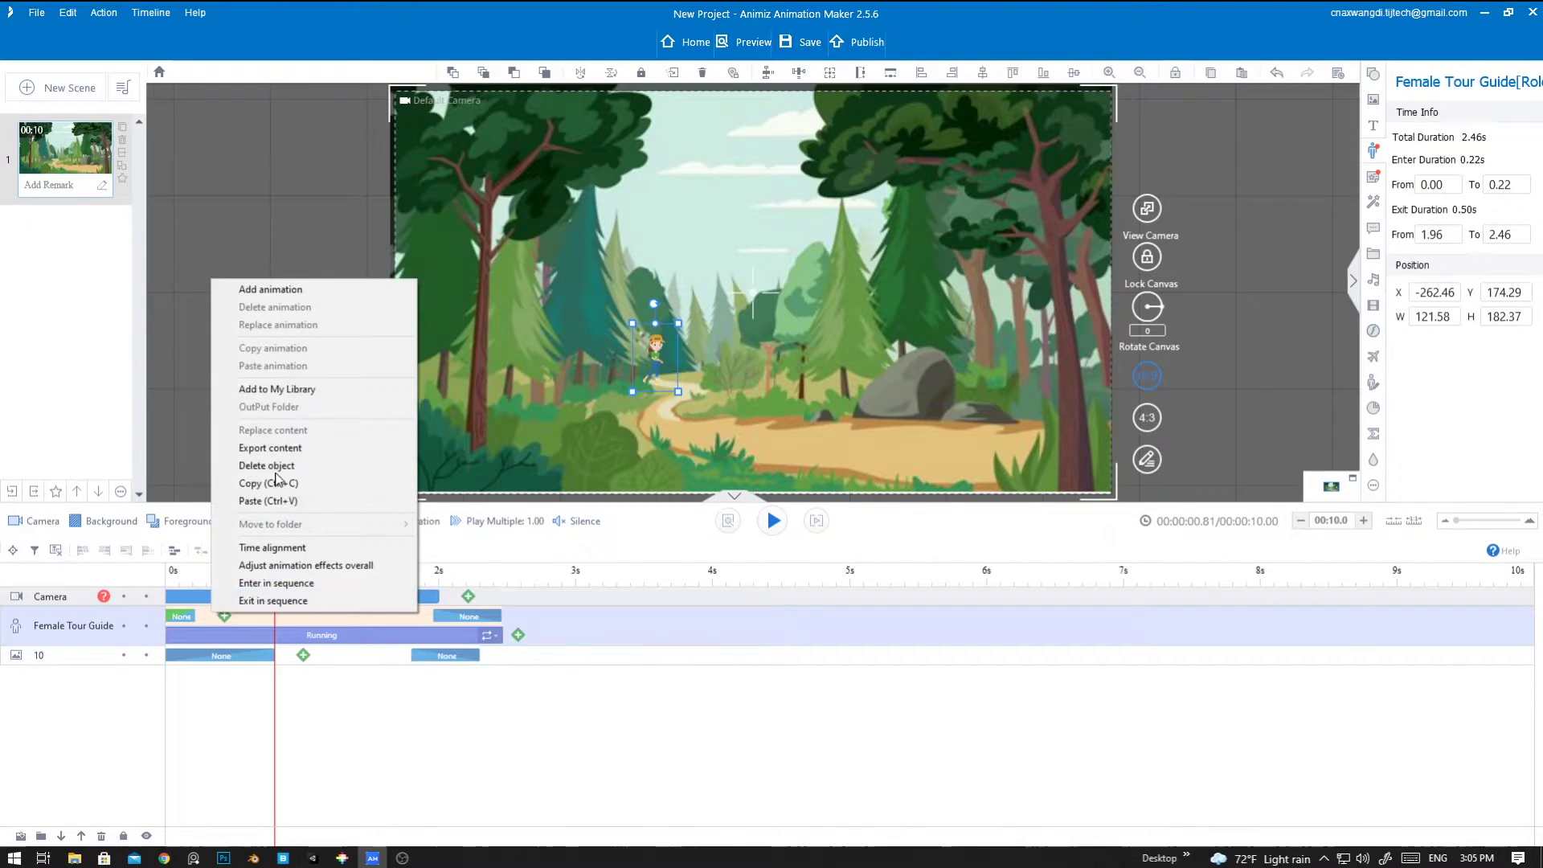
pyautogui.click(280, 291)
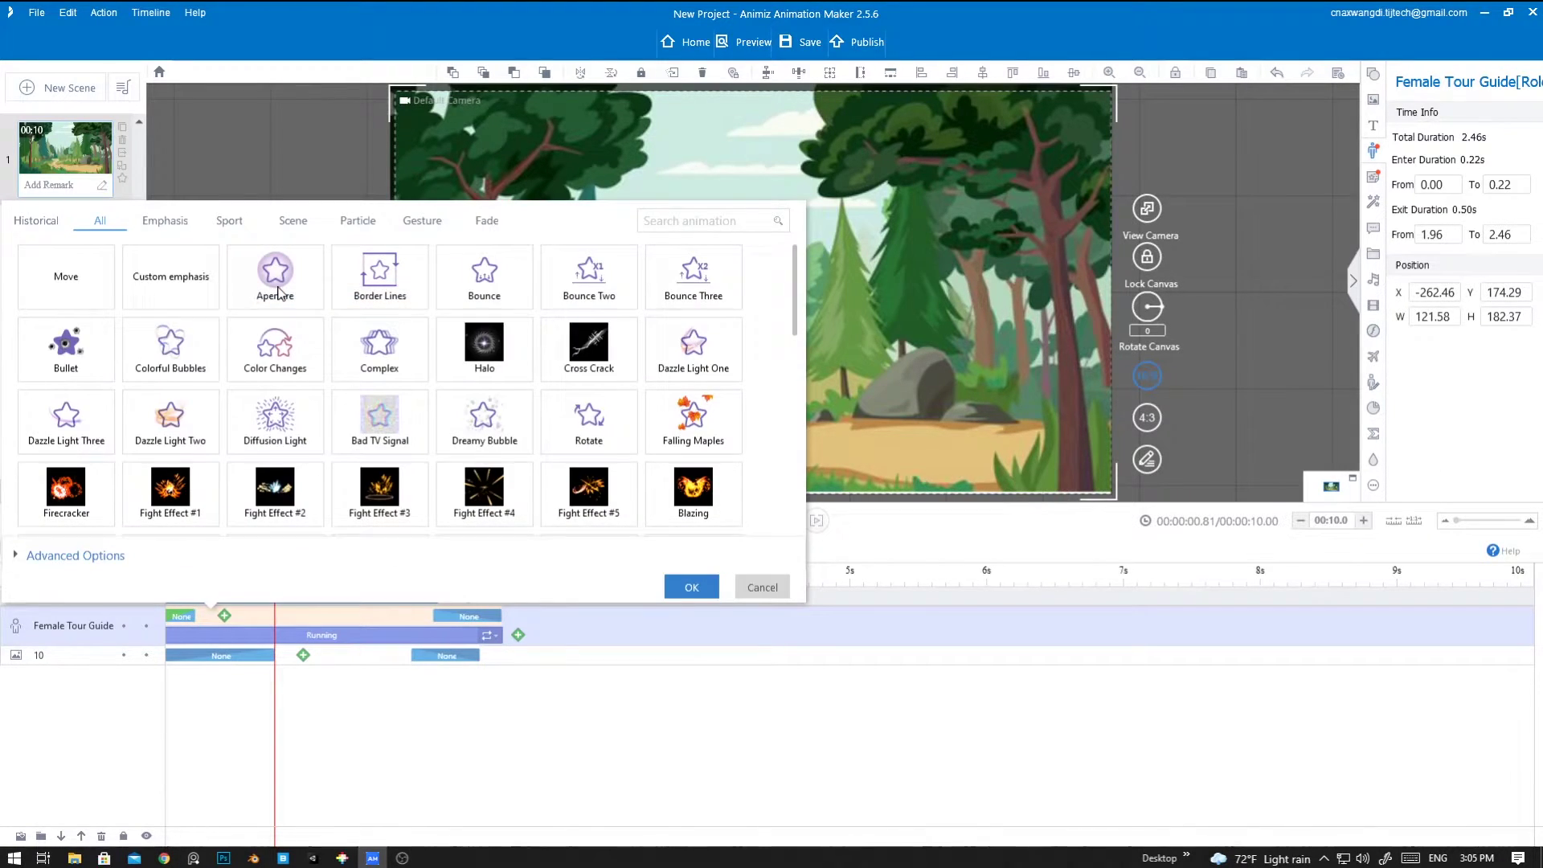
pyautogui.click(78, 284)
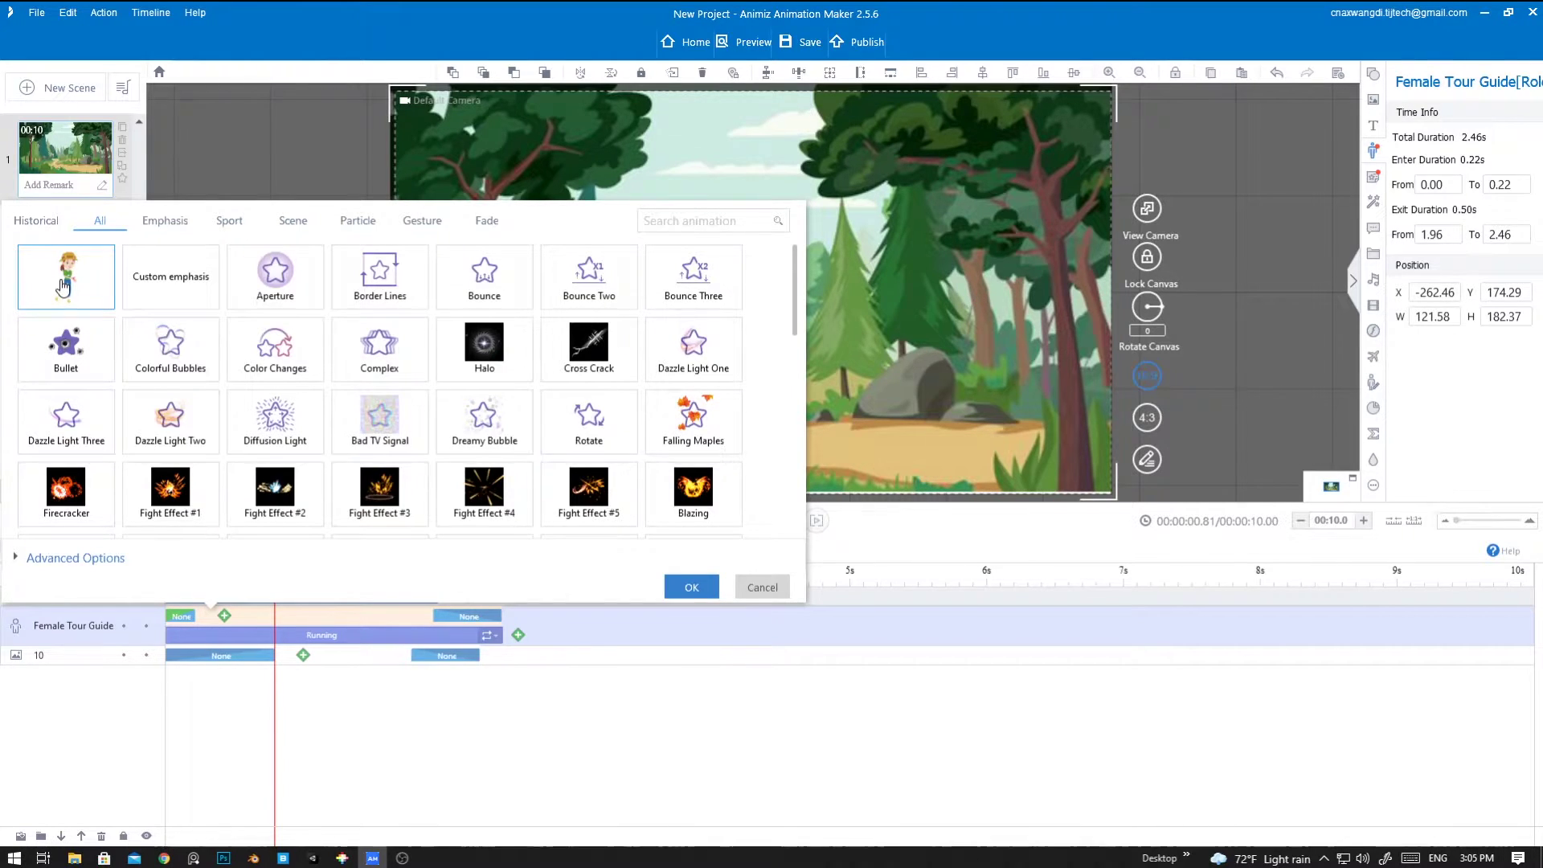
pyautogui.click(63, 287)
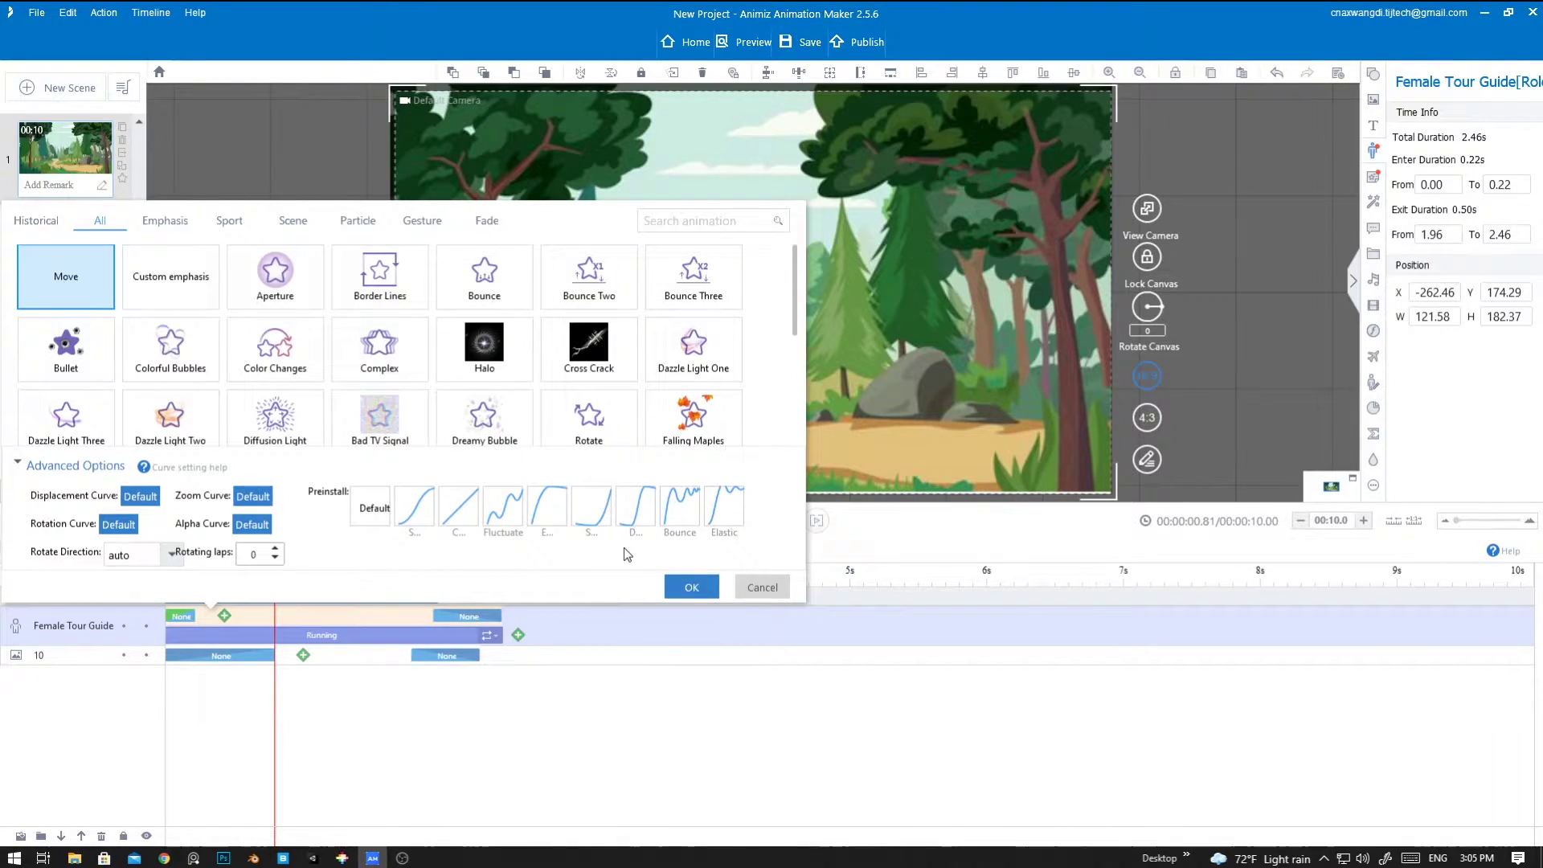
pyautogui.click(692, 588)
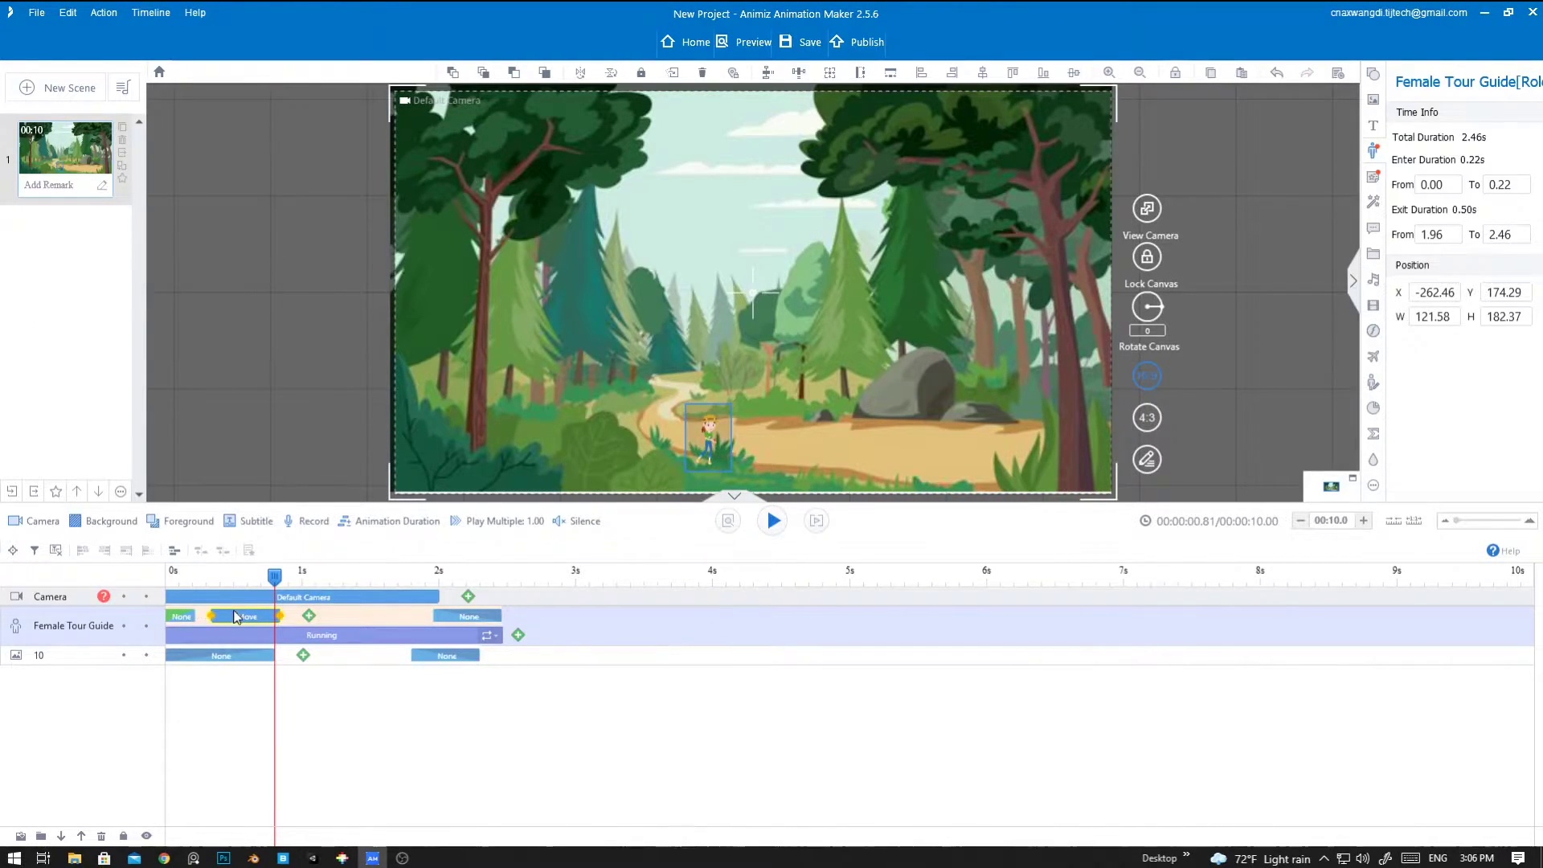
# - Start the Move at 0.22 s, set her end point up the path, and preview it
pyautogui.moveTo(233, 614); pyautogui.dragTo(219, 614)
pyautogui.click(701, 418)
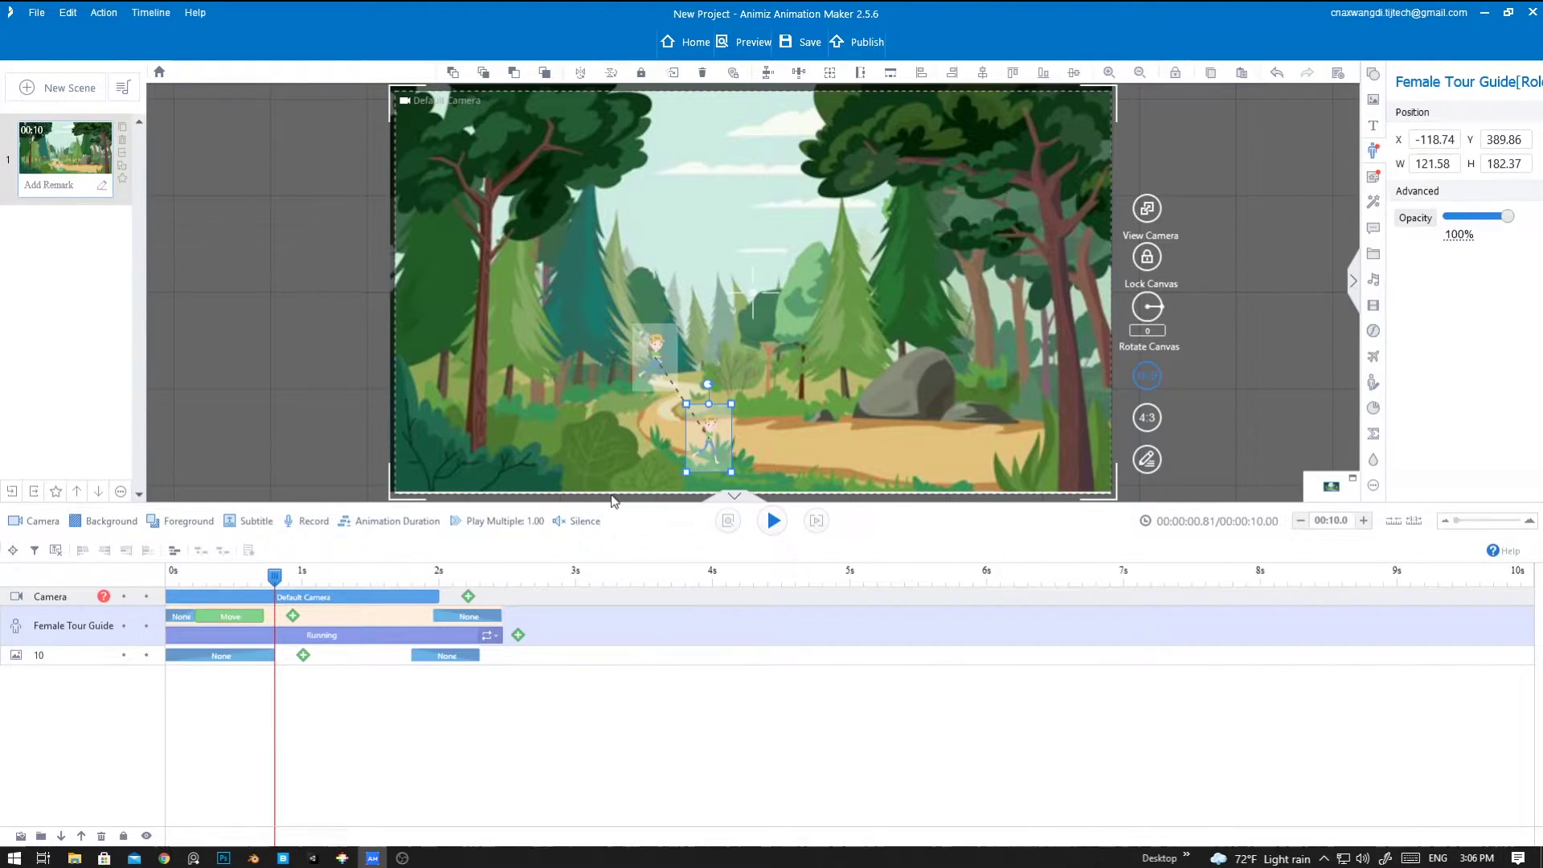
pyautogui.moveTo(701, 417); pyautogui.dragTo(688, 352)
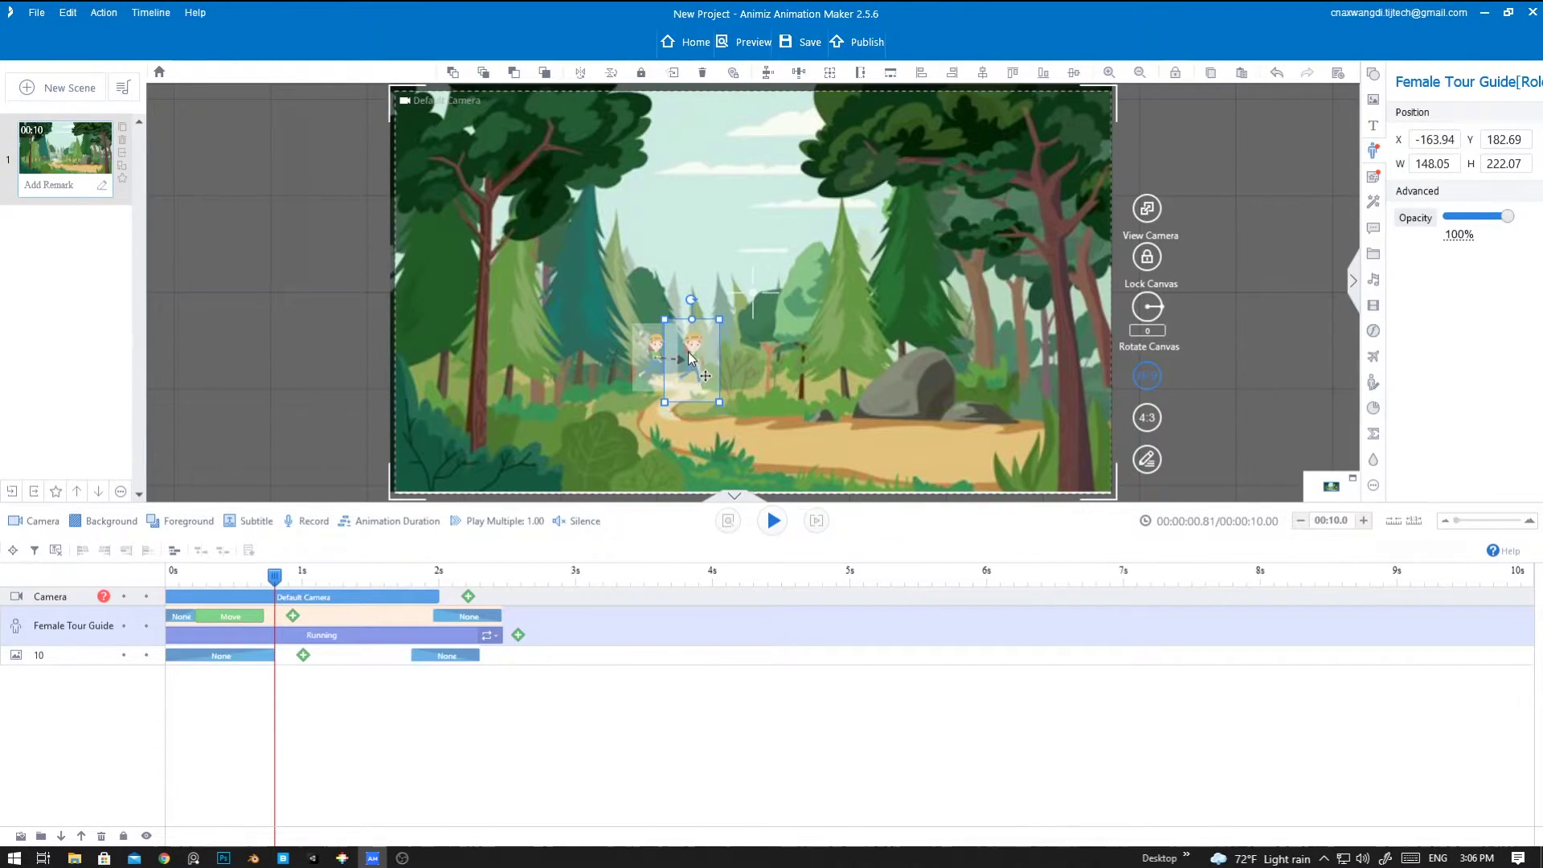
pyautogui.press('space')
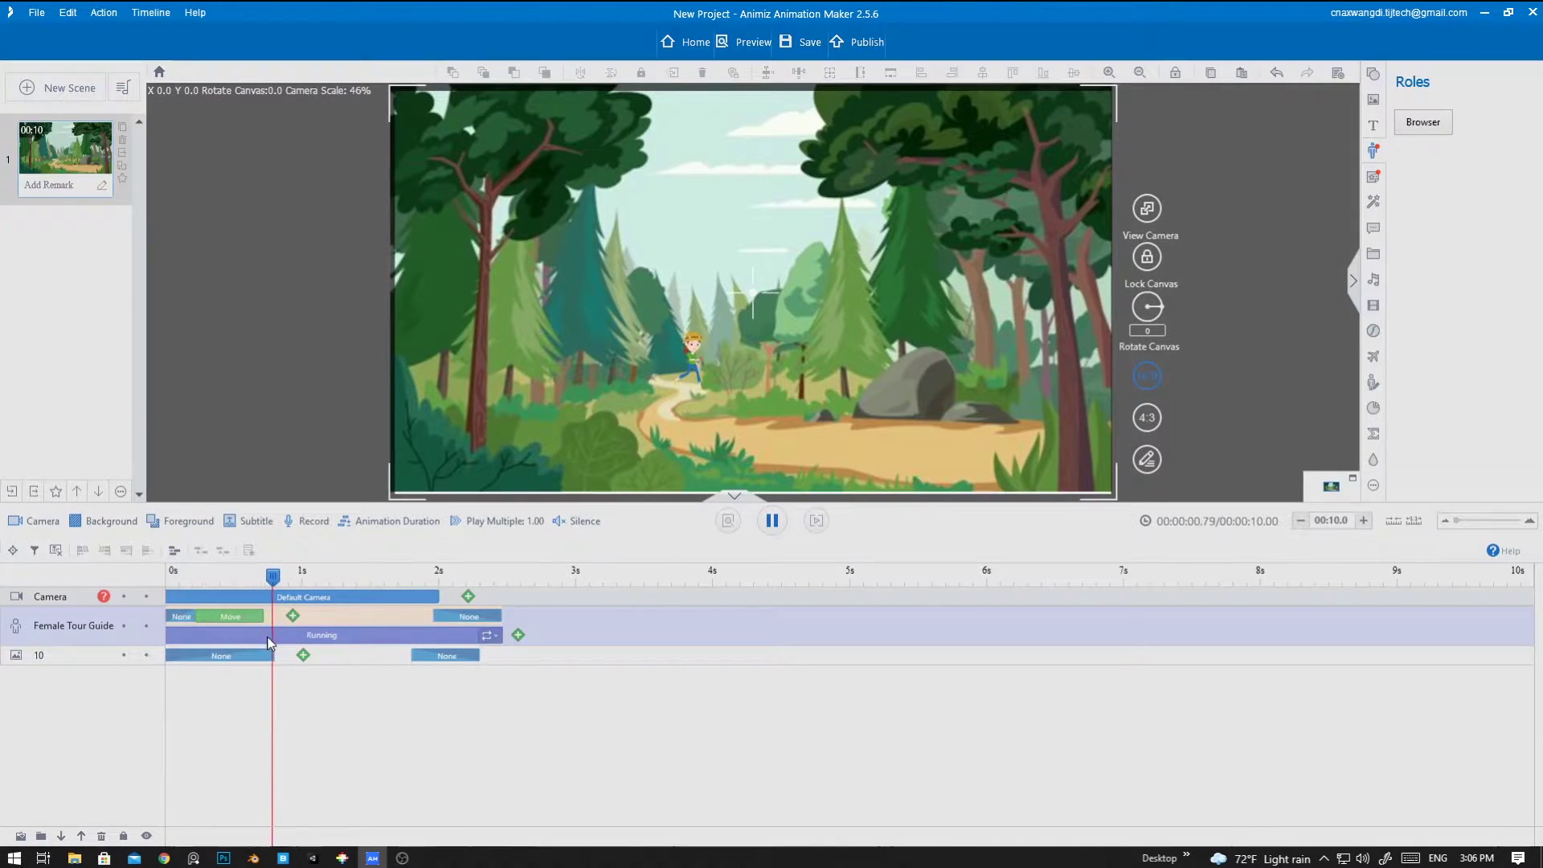
pyautogui.press('space')
# - Add a second Move animation to the tour guide at 0.75 s
pyautogui.moveTo(273, 575); pyautogui.dragTo(266, 575)
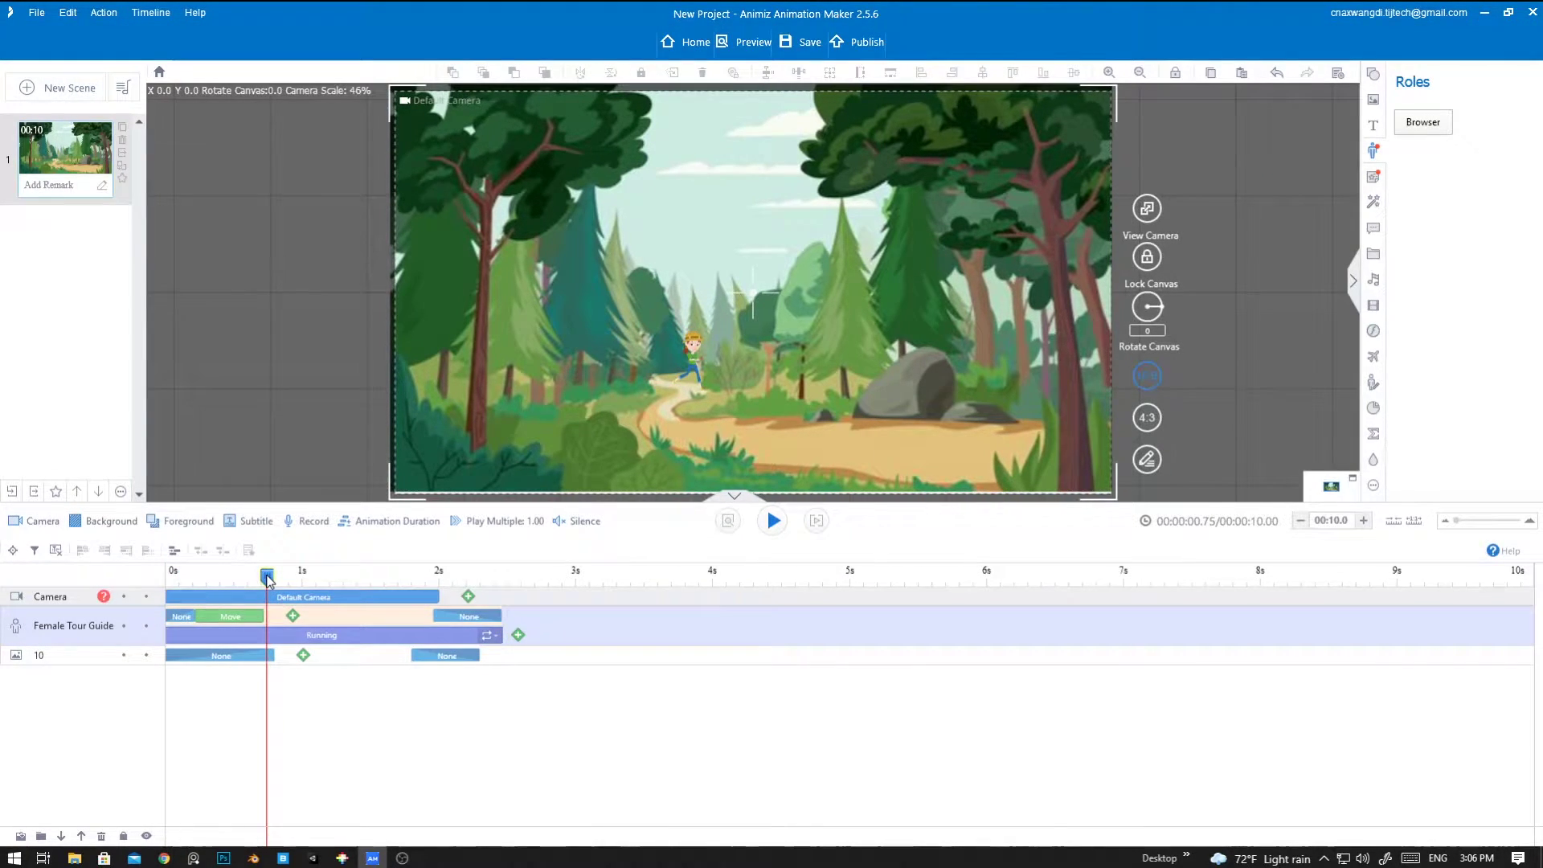
pyautogui.click(293, 616)
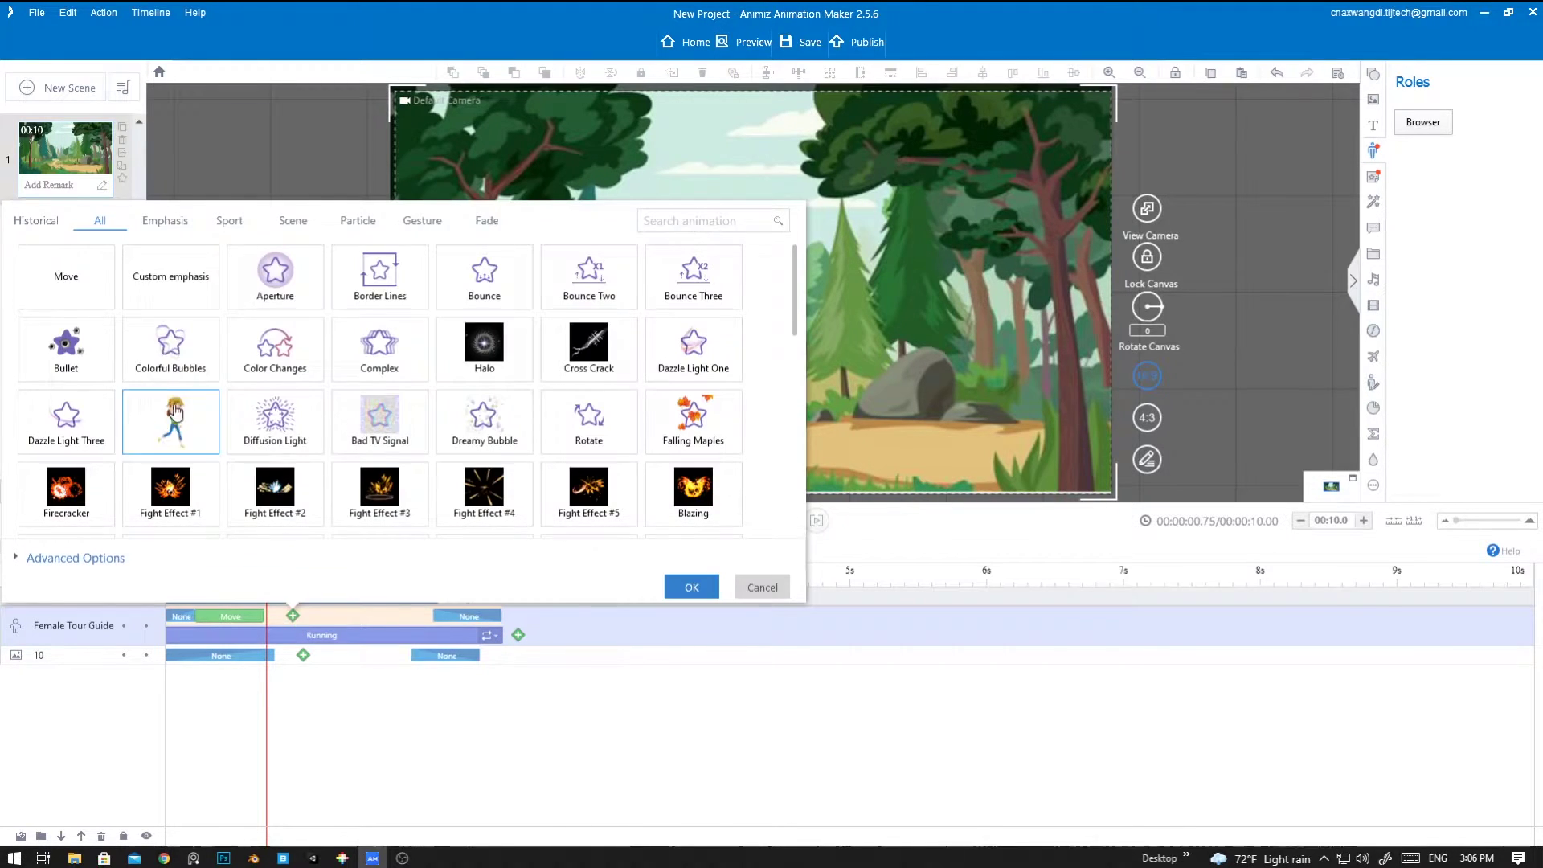
pyautogui.click(66, 275)
pyautogui.click(70, 465)
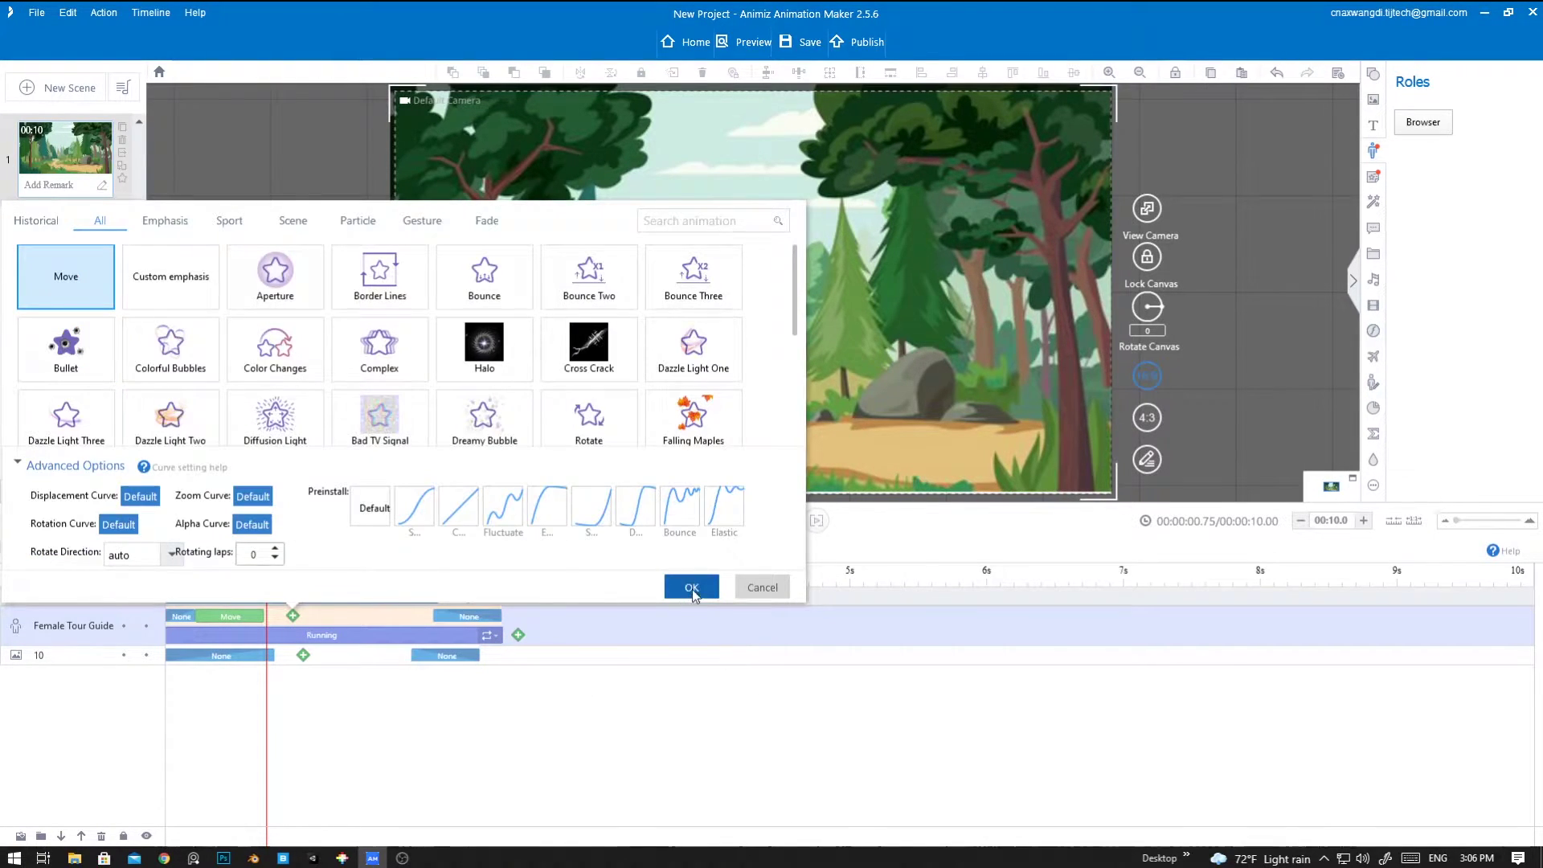
pyautogui.click(692, 587)
pyautogui.click(293, 619)
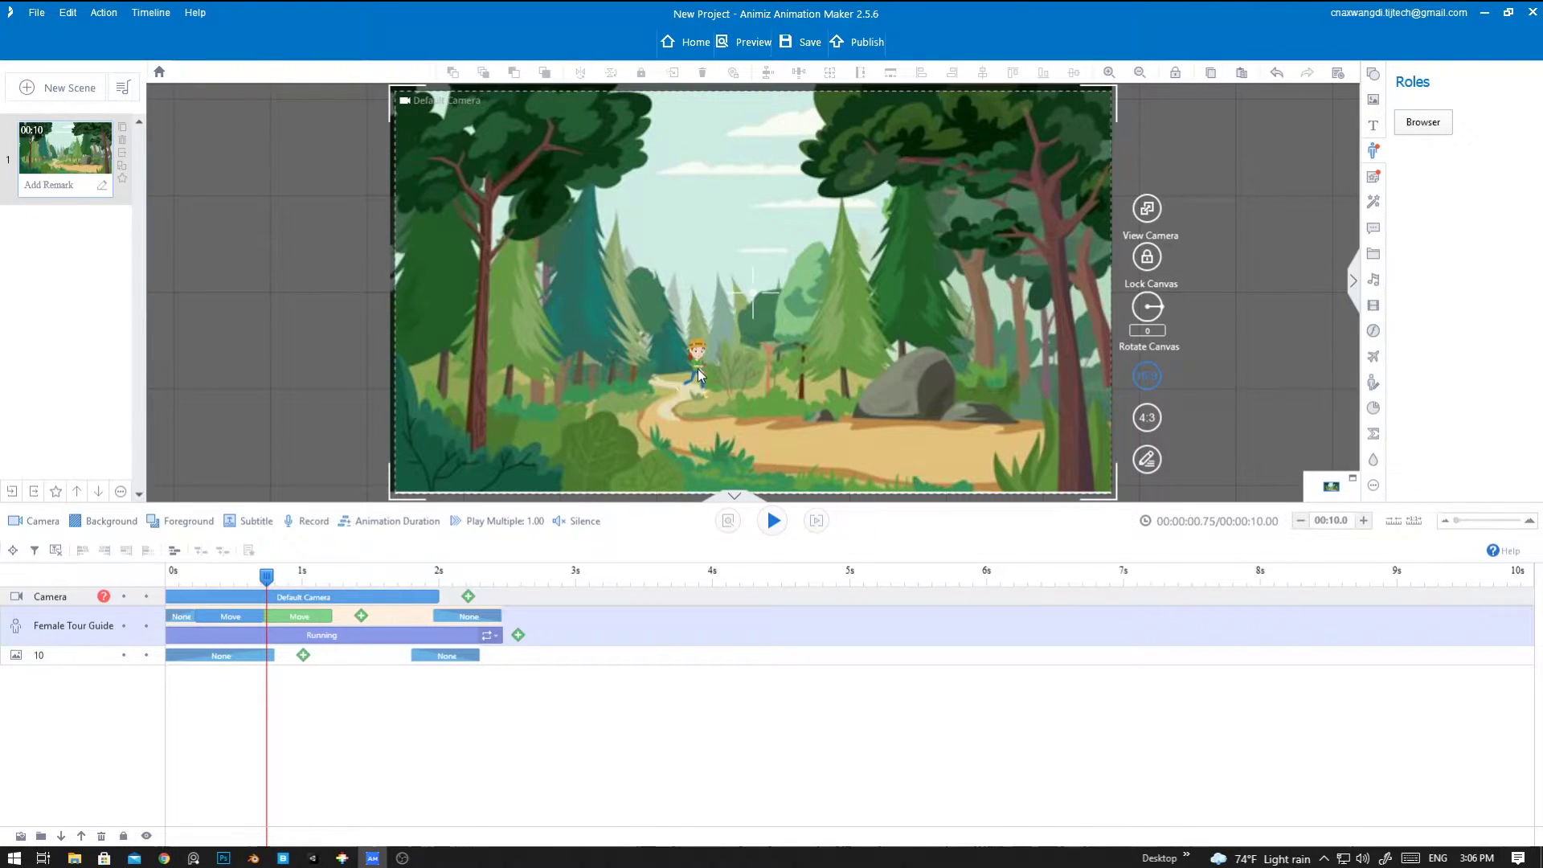
pyautogui.click(321, 628)
# - Lengthen the second Move clip and replay the animation from 0.21 s
pyautogui.moveTo(271, 577)
pyautogui.mouseDown()
pyautogui.moveTo(308, 576)
pyautogui.moveTo(251, 575)
pyautogui.mouseUp()
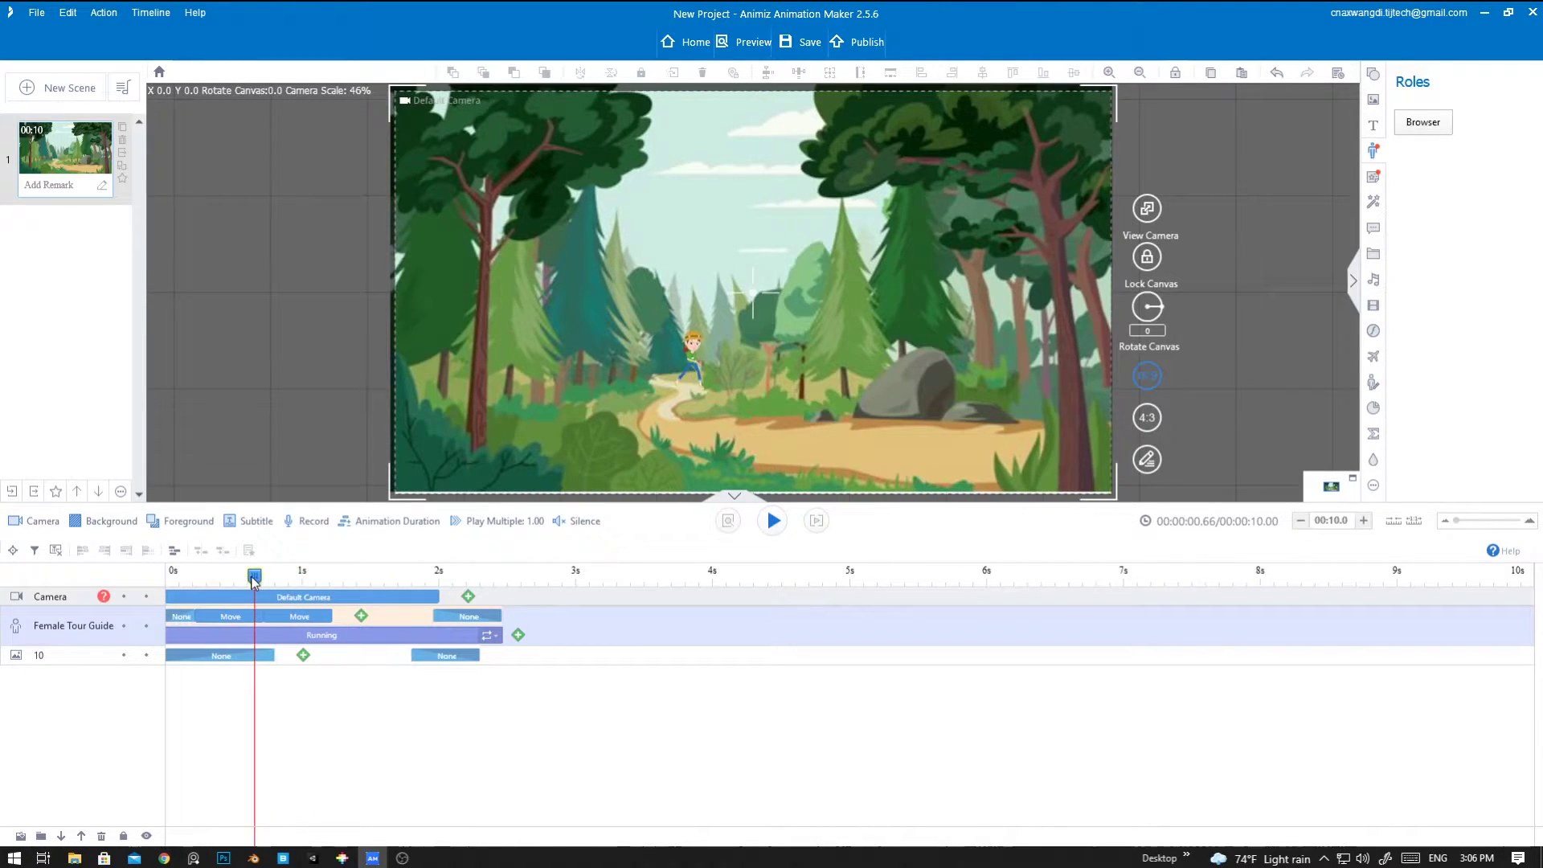
pyautogui.click(314, 621)
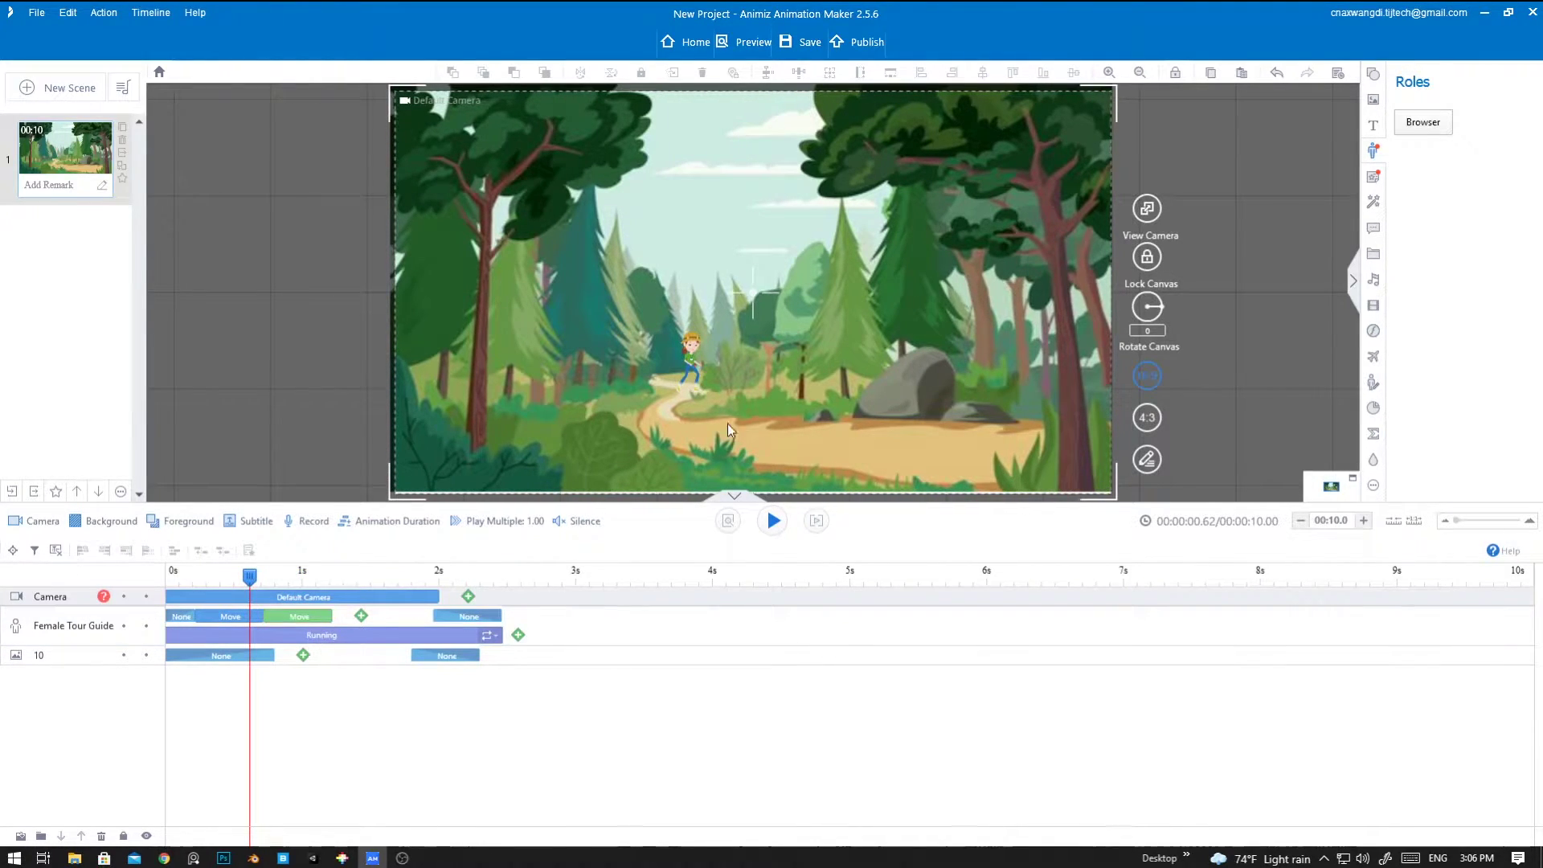
pyautogui.press('Right')
pyautogui.press('Right')
pyautogui.click(696, 362)
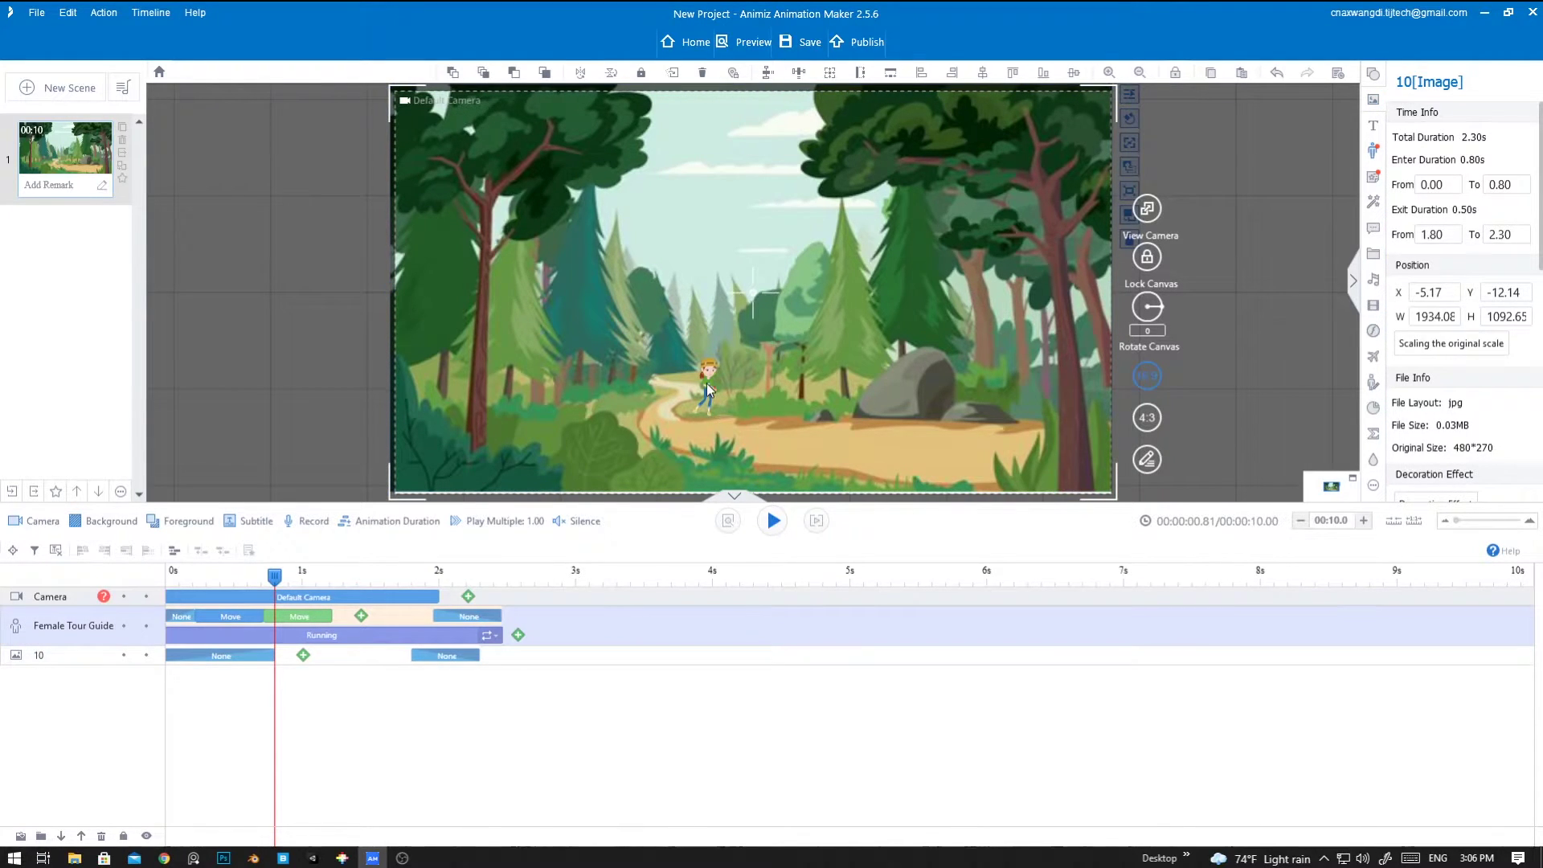
pyautogui.click(257, 617)
pyautogui.doubleClick(296, 617)
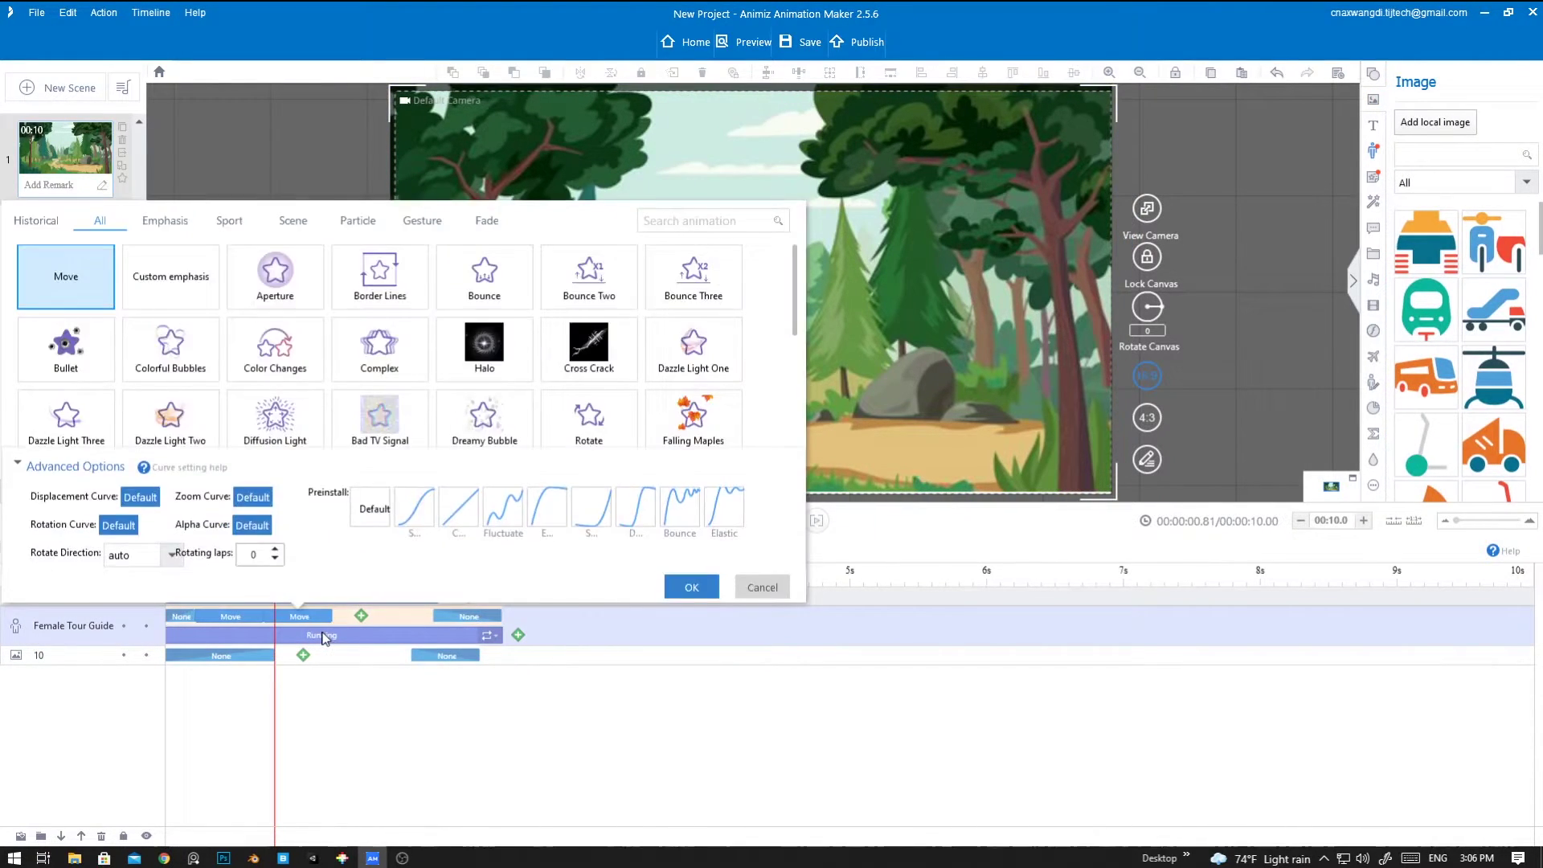
pyautogui.click(323, 635)
pyautogui.click(322, 618)
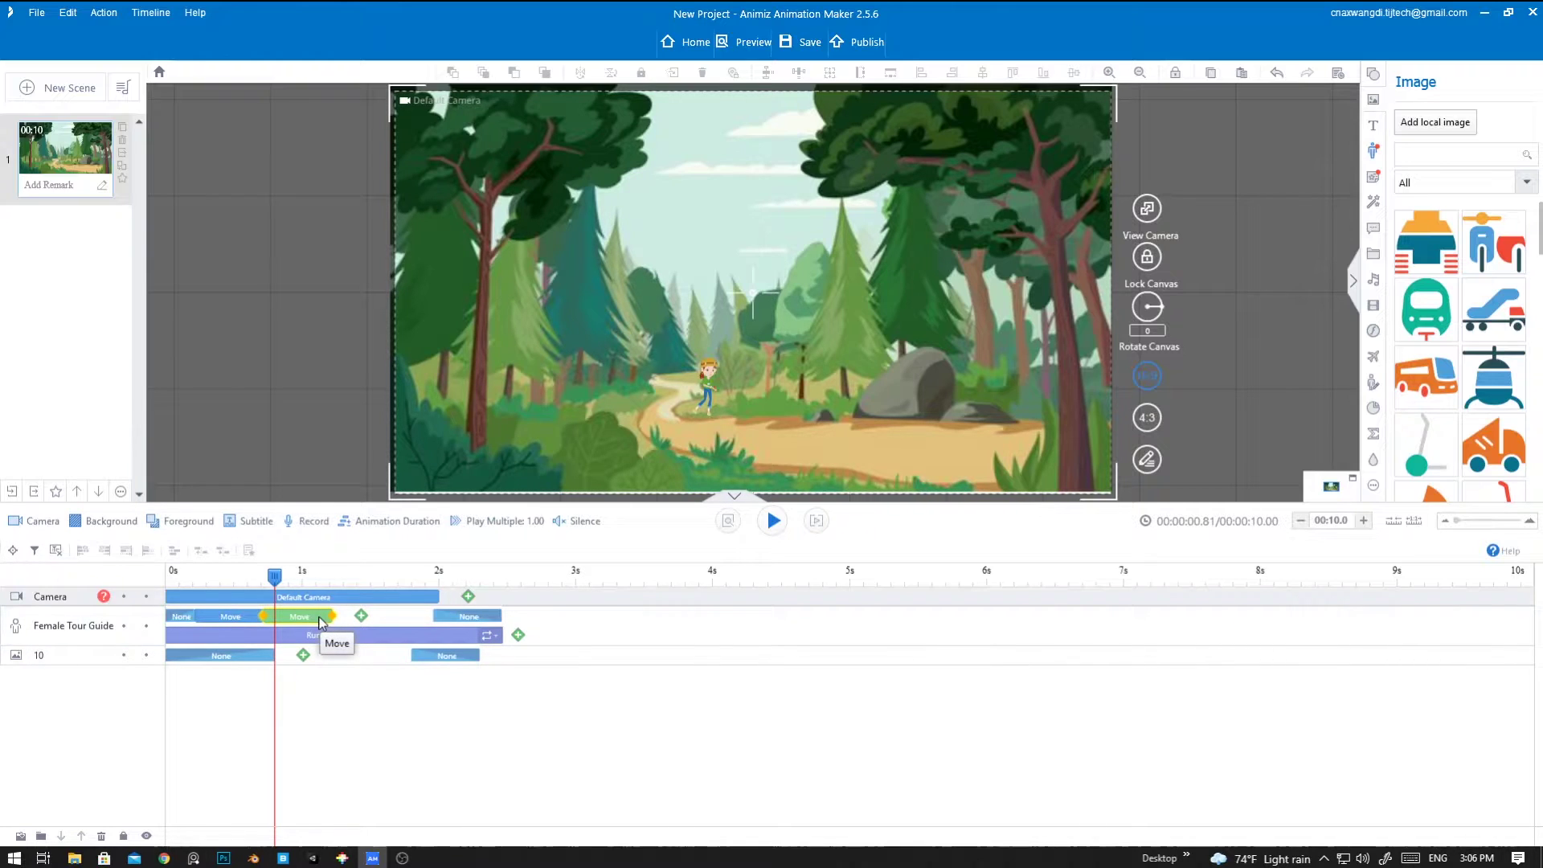
pyautogui.moveTo(332, 615); pyautogui.dragTo(381, 615)
pyautogui.moveTo(273, 595); pyautogui.dragTo(195, 602)
pyautogui.press('space')
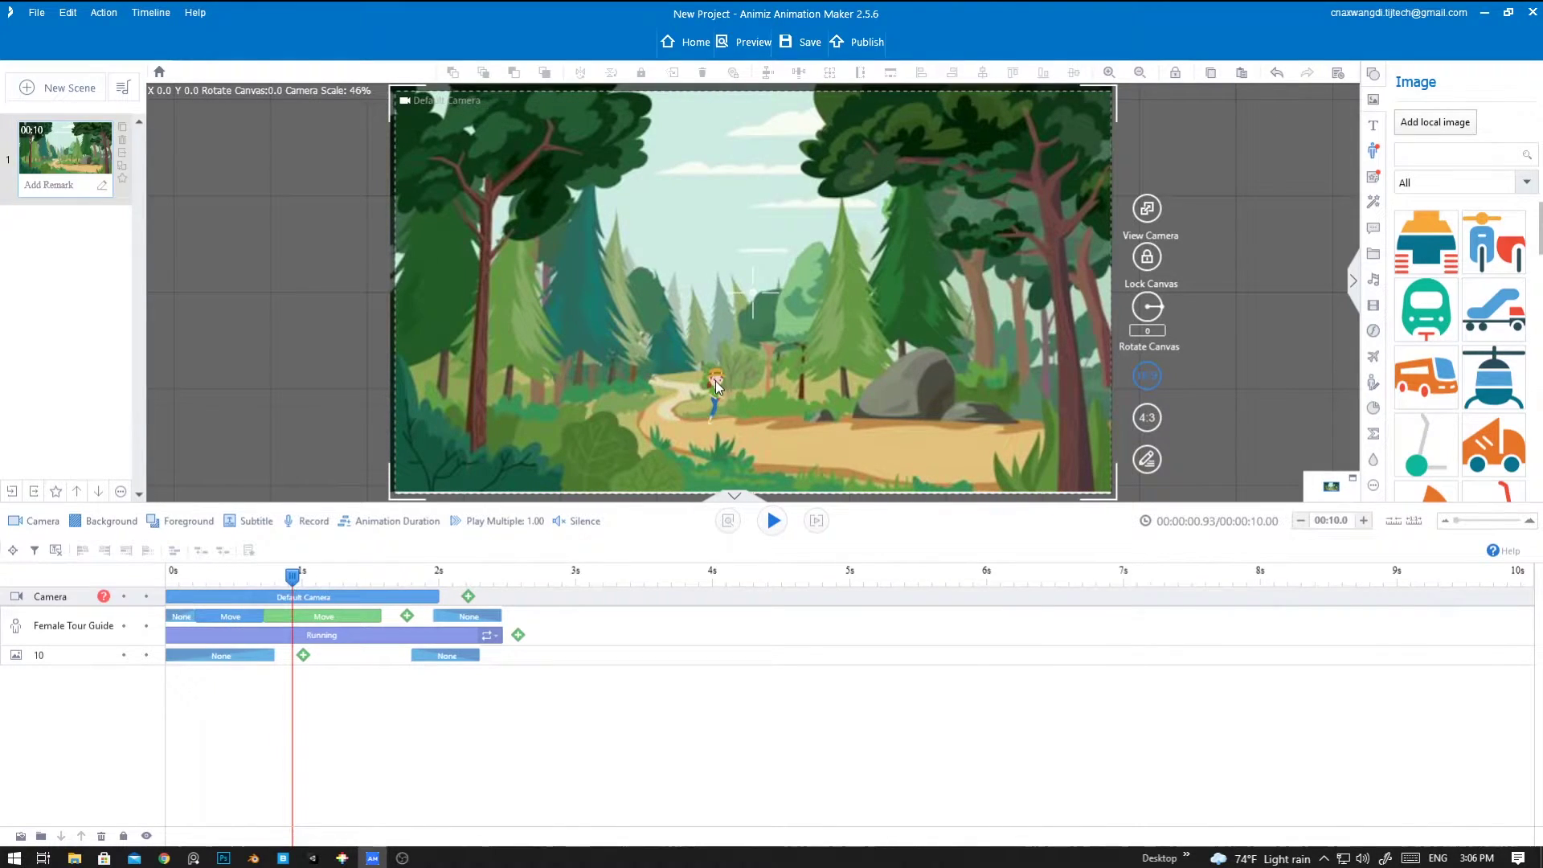
# - At 1.58 s, move the guide up-left along the path and enlarge her to 204.99 × 307.48
pyautogui.click(715, 381)
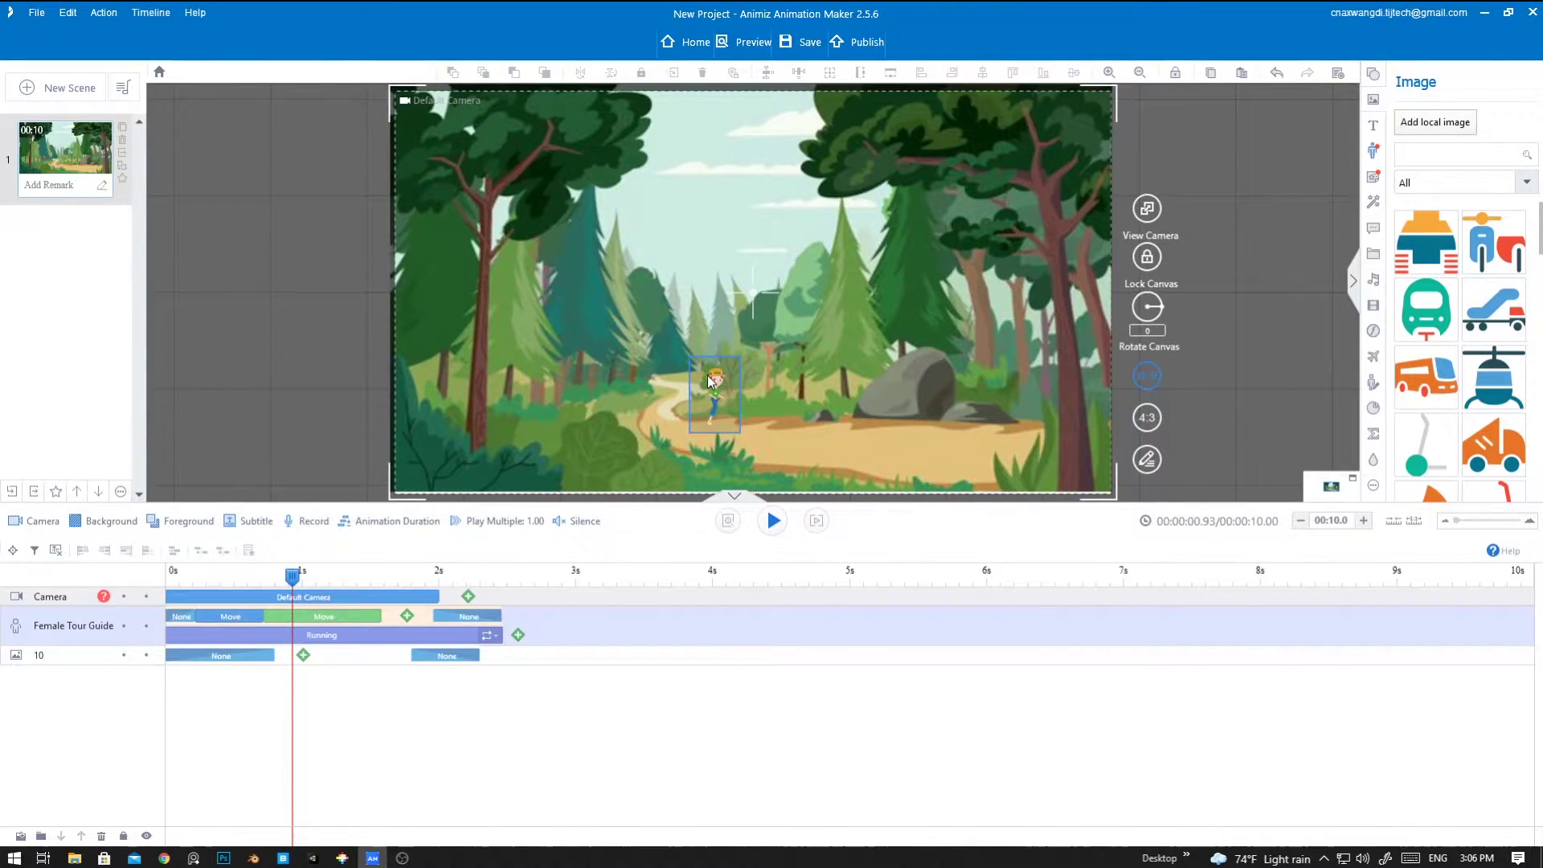
pyautogui.click(764, 378)
pyautogui.press('space')
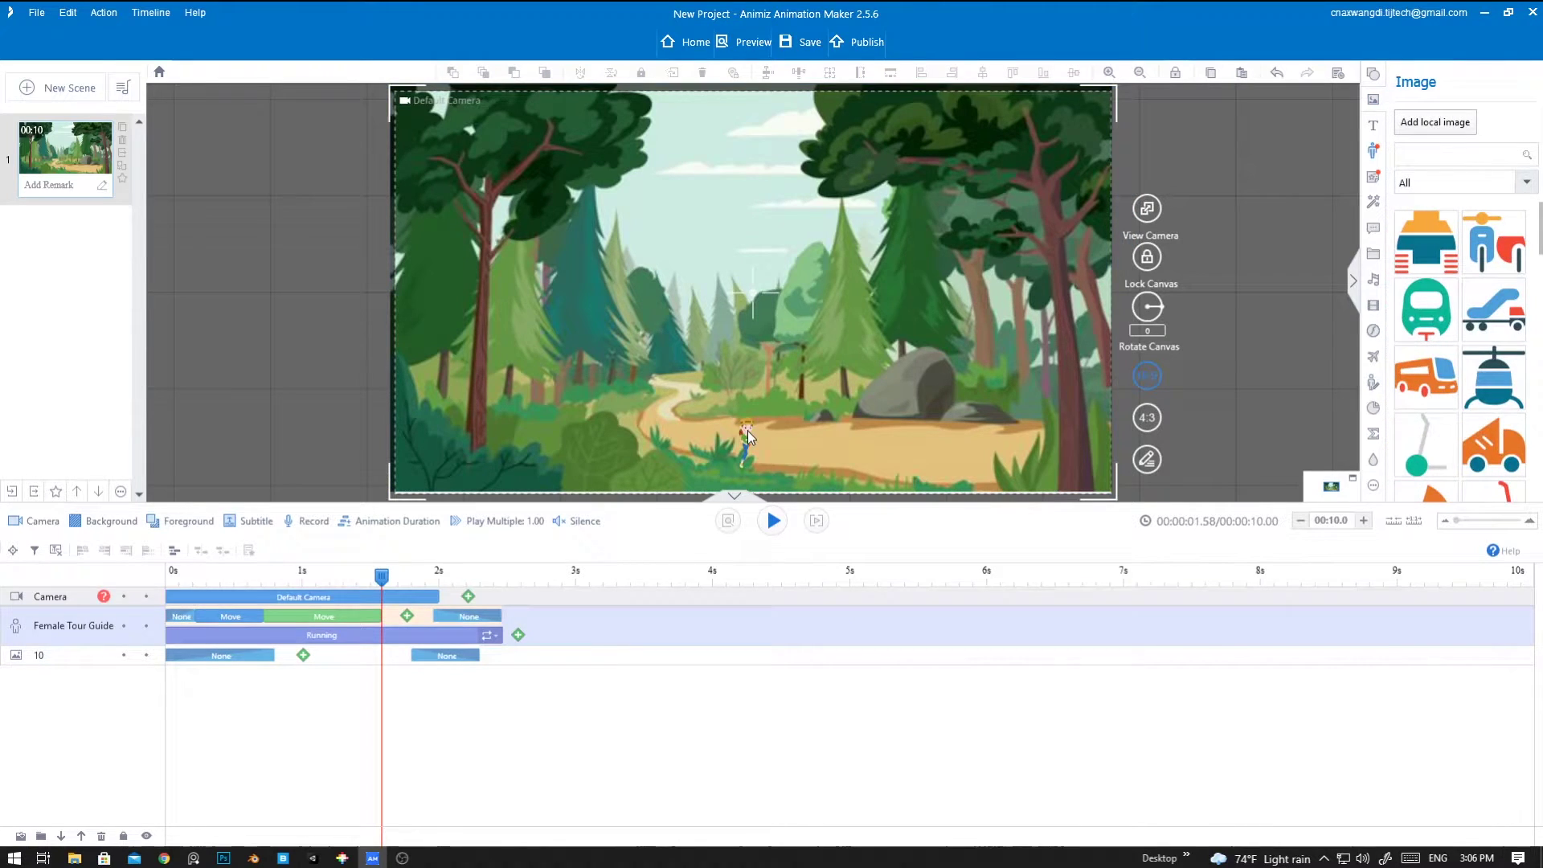
pyautogui.click(748, 432)
pyautogui.moveTo(747, 432); pyautogui.dragTo(699, 342)
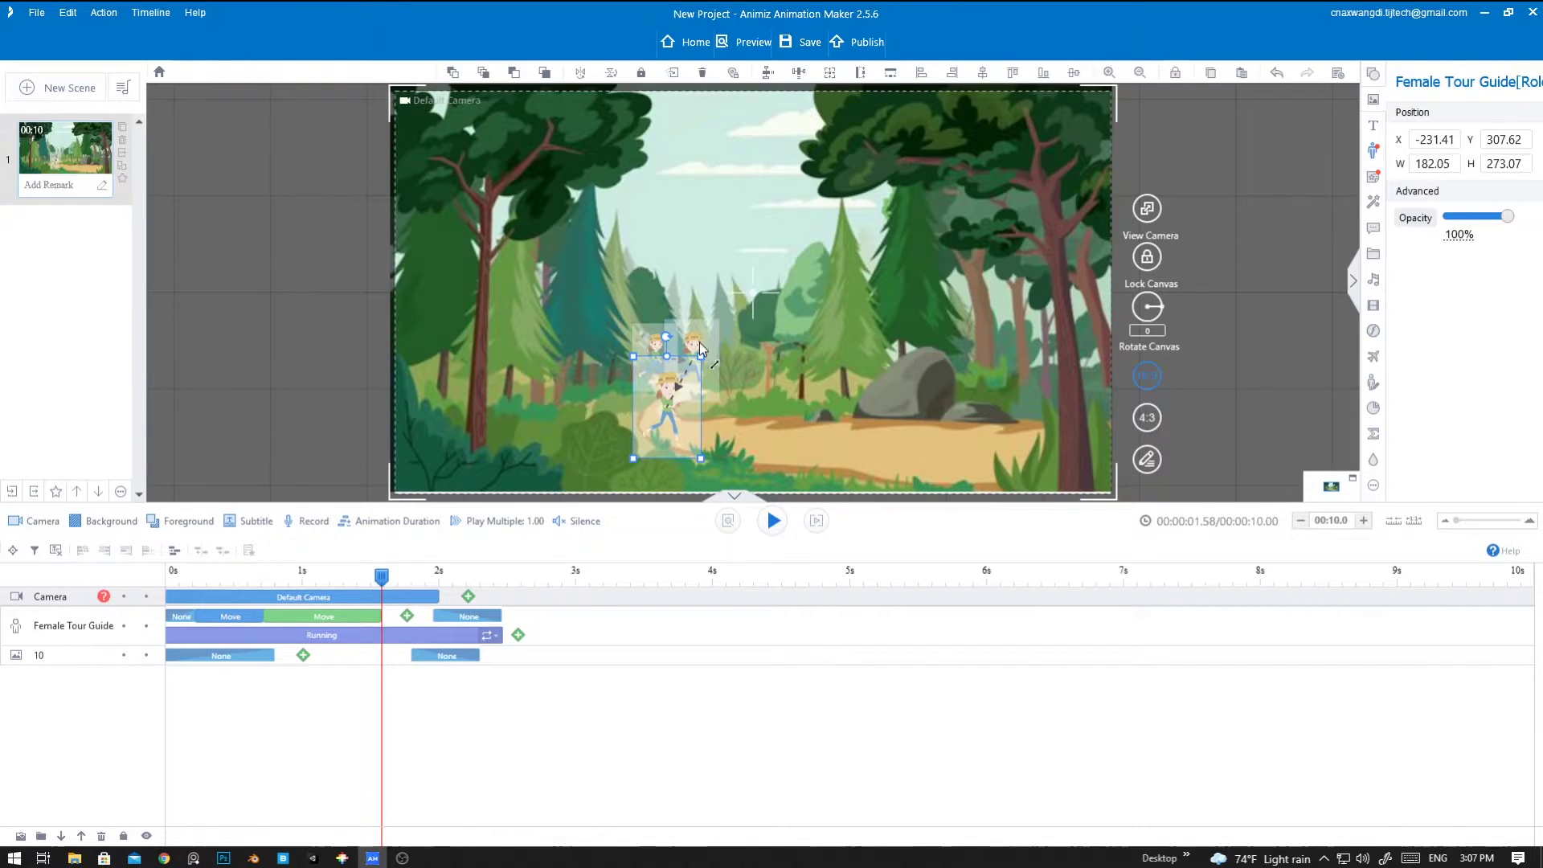
pyautogui.moveTo(672, 392); pyautogui.dragTo(704, 328)
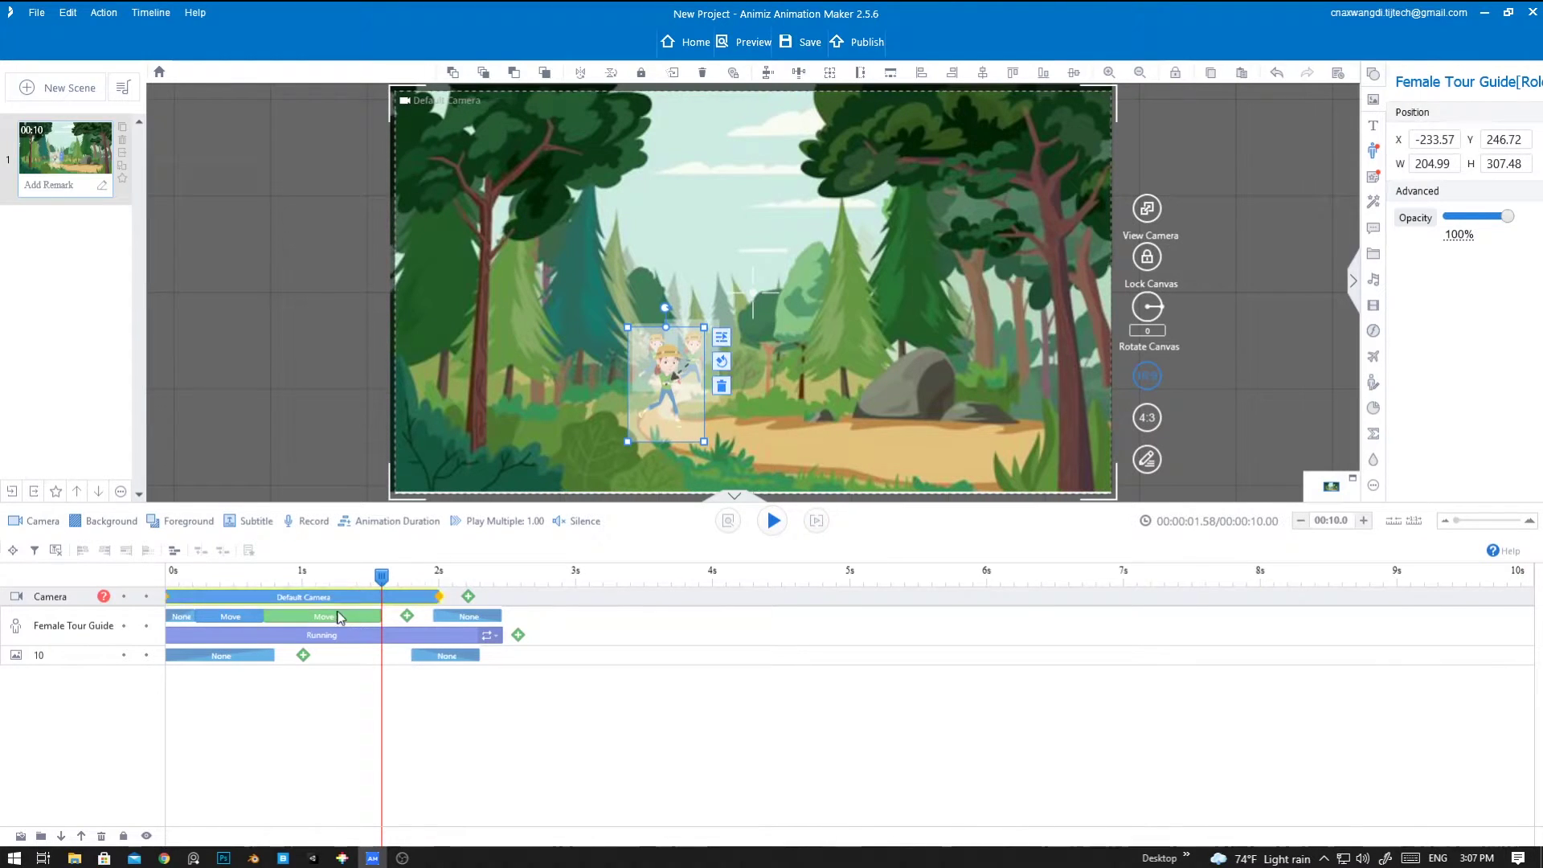
# - Replay from the start and shorten the second Move clip to end around 1.4 s
pyautogui.moveTo(387, 584); pyautogui.dragTo(166, 581)
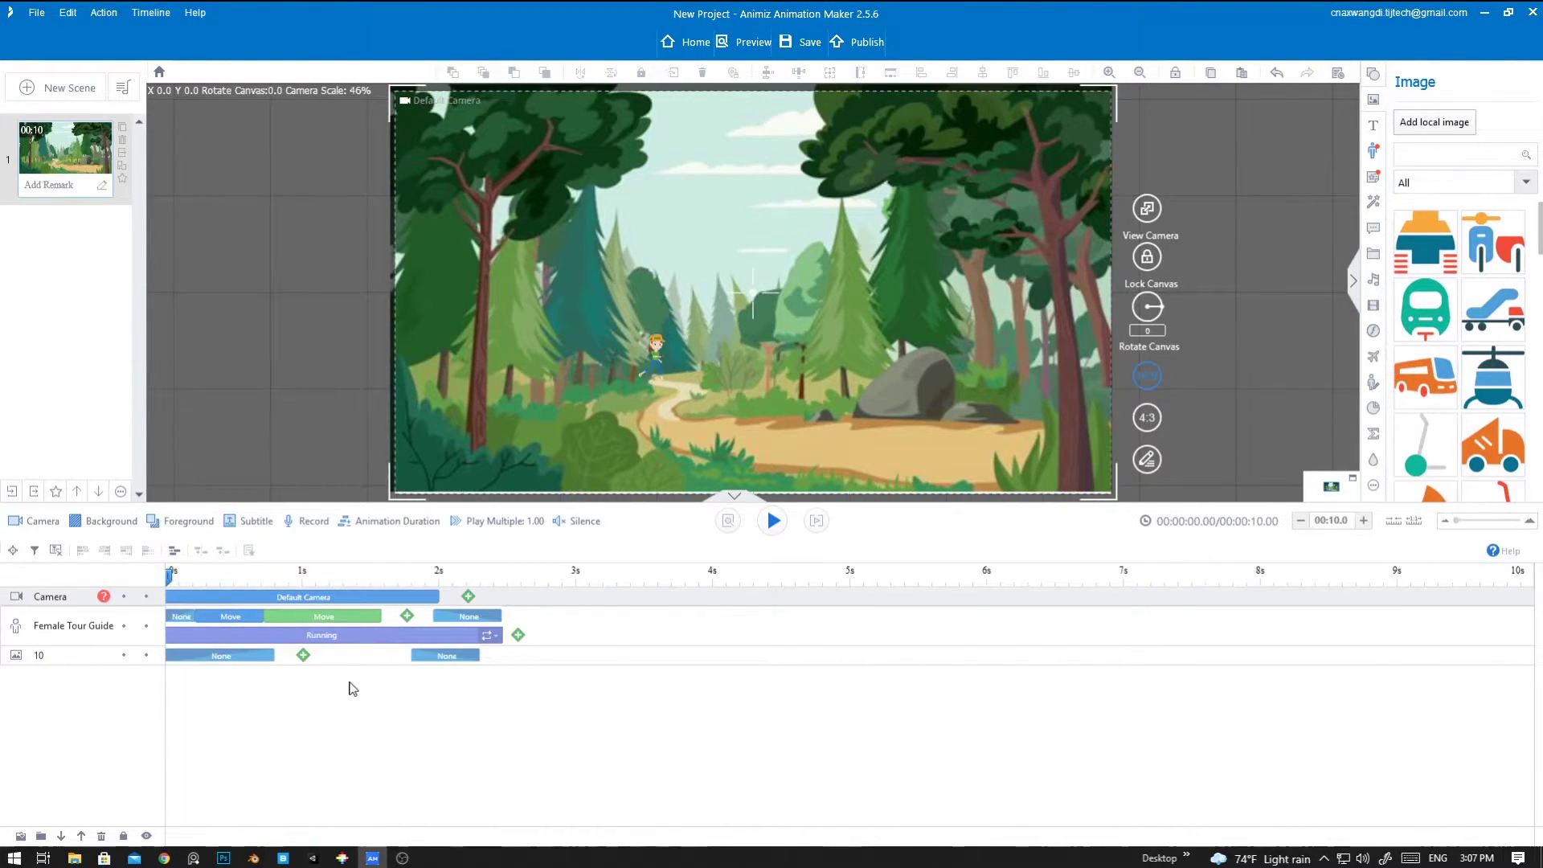
pyautogui.press('space')
pyautogui.press('space')
pyautogui.click(359, 641)
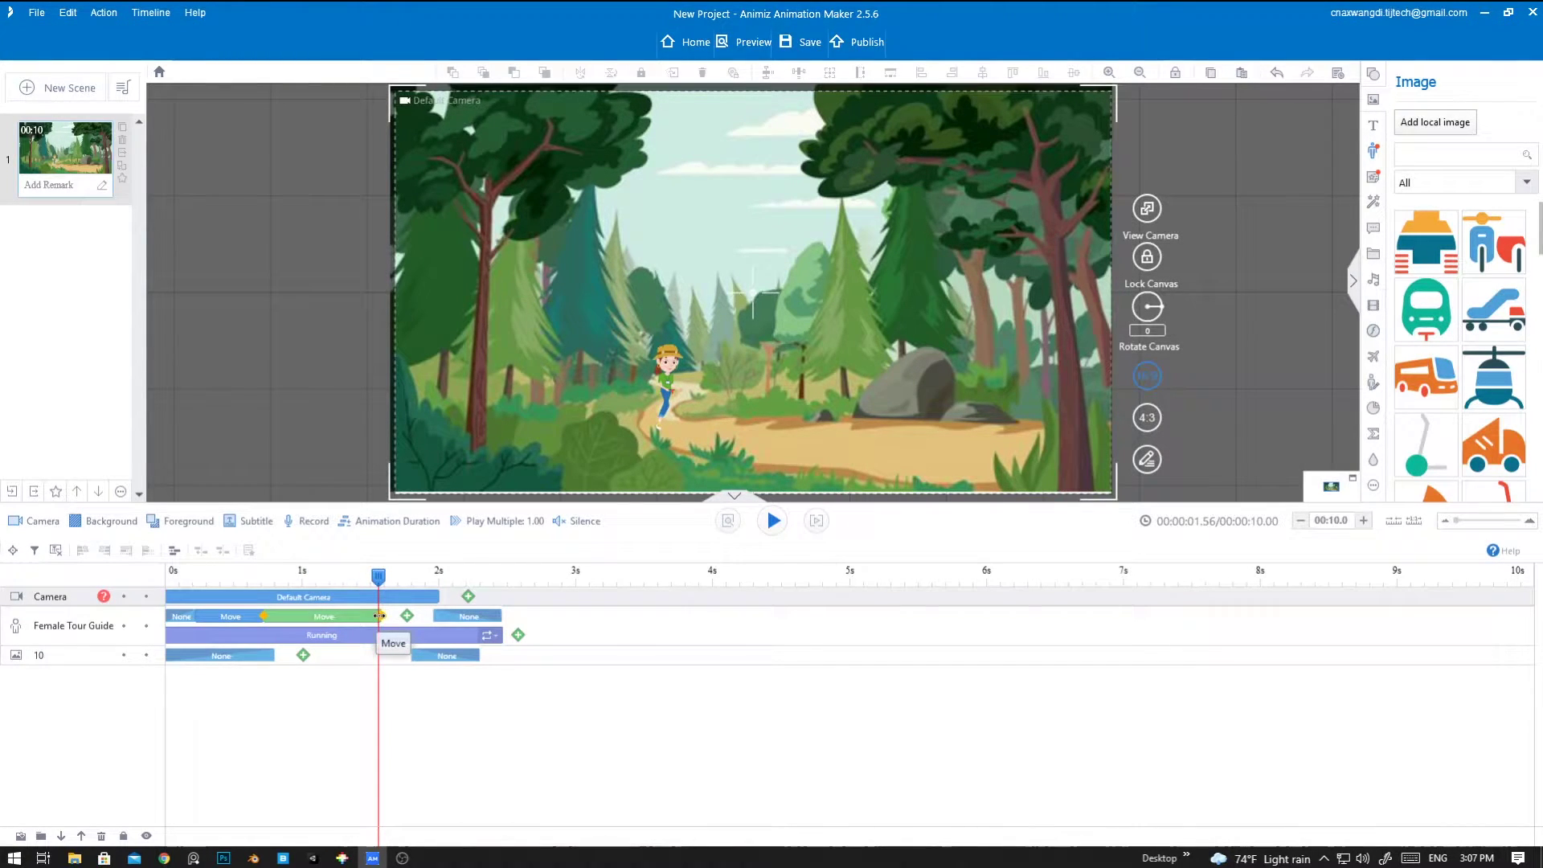
pyautogui.moveTo(382, 616); pyautogui.dragTo(356, 621)
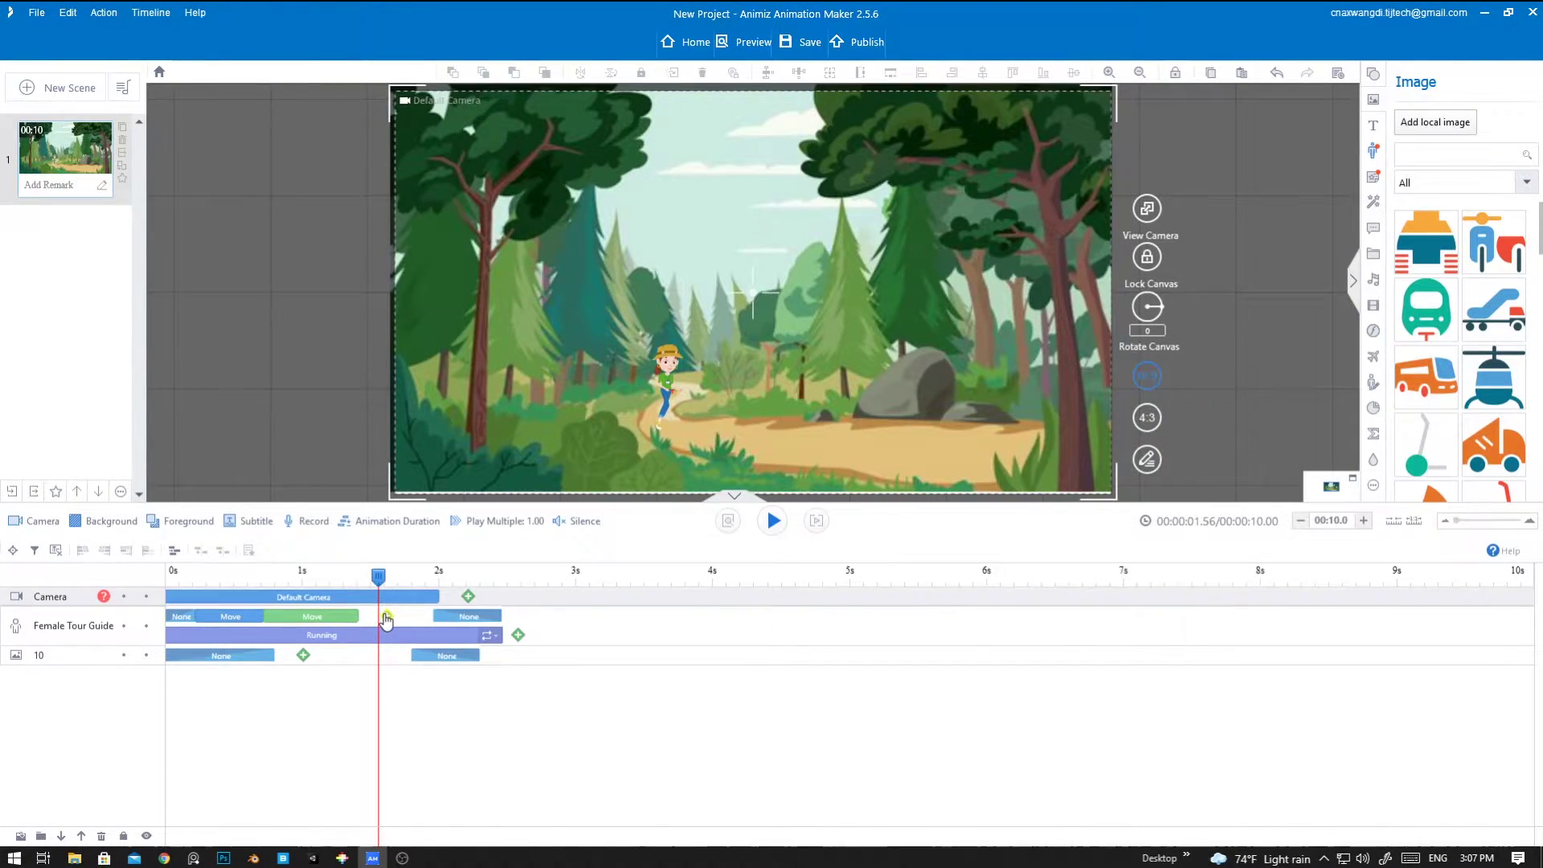
# - Add a third Move carrying the guide right toward the rock, enlarged to 295.33 × 442.99
pyautogui.click(386, 616)
pyautogui.click(65, 275)
pyautogui.click(76, 558)
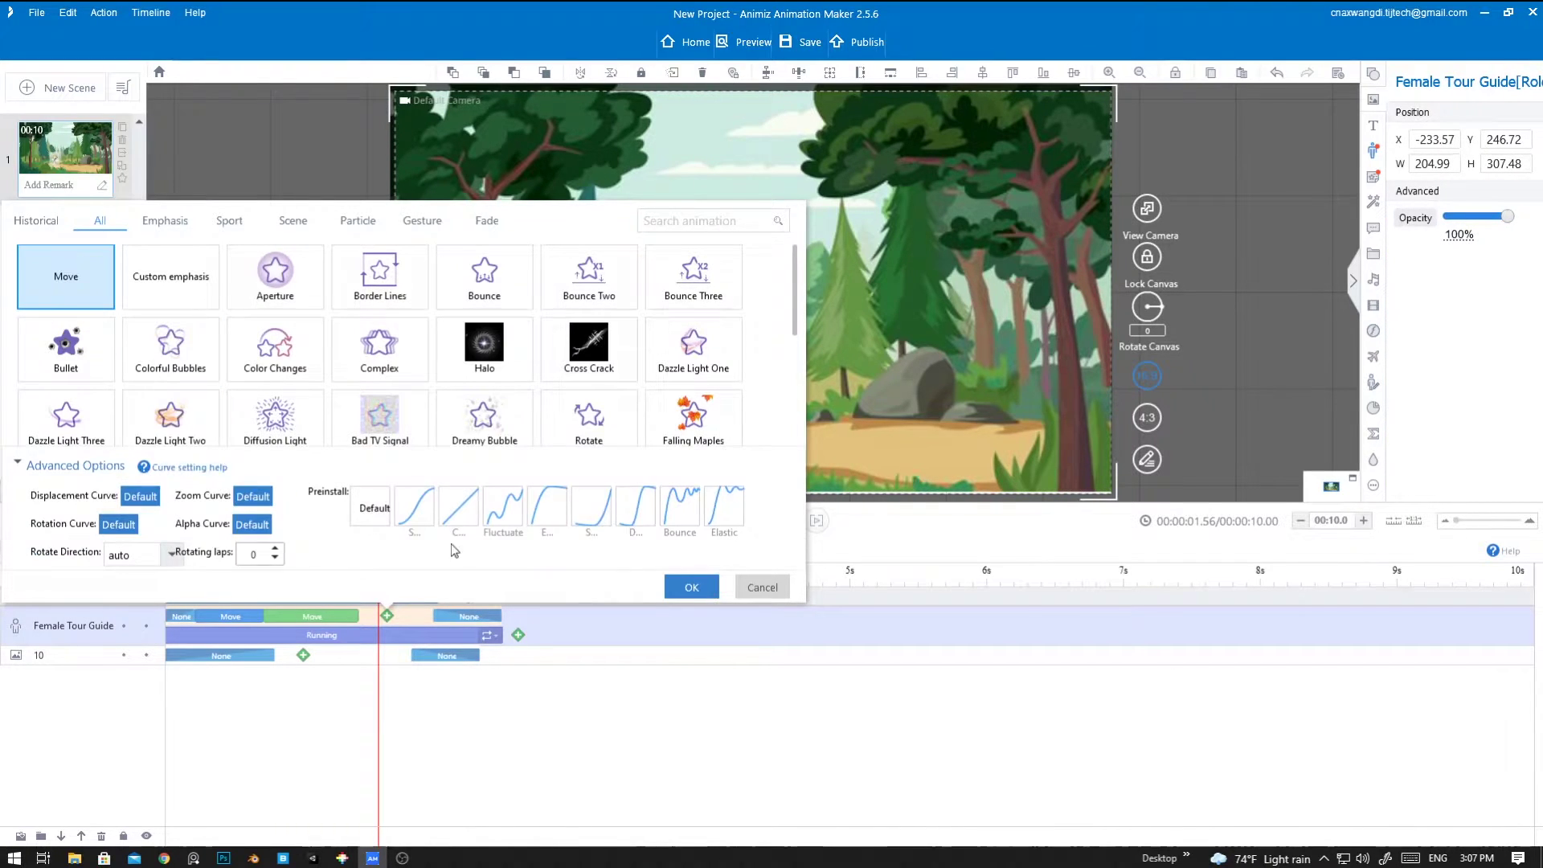
pyautogui.click(689, 587)
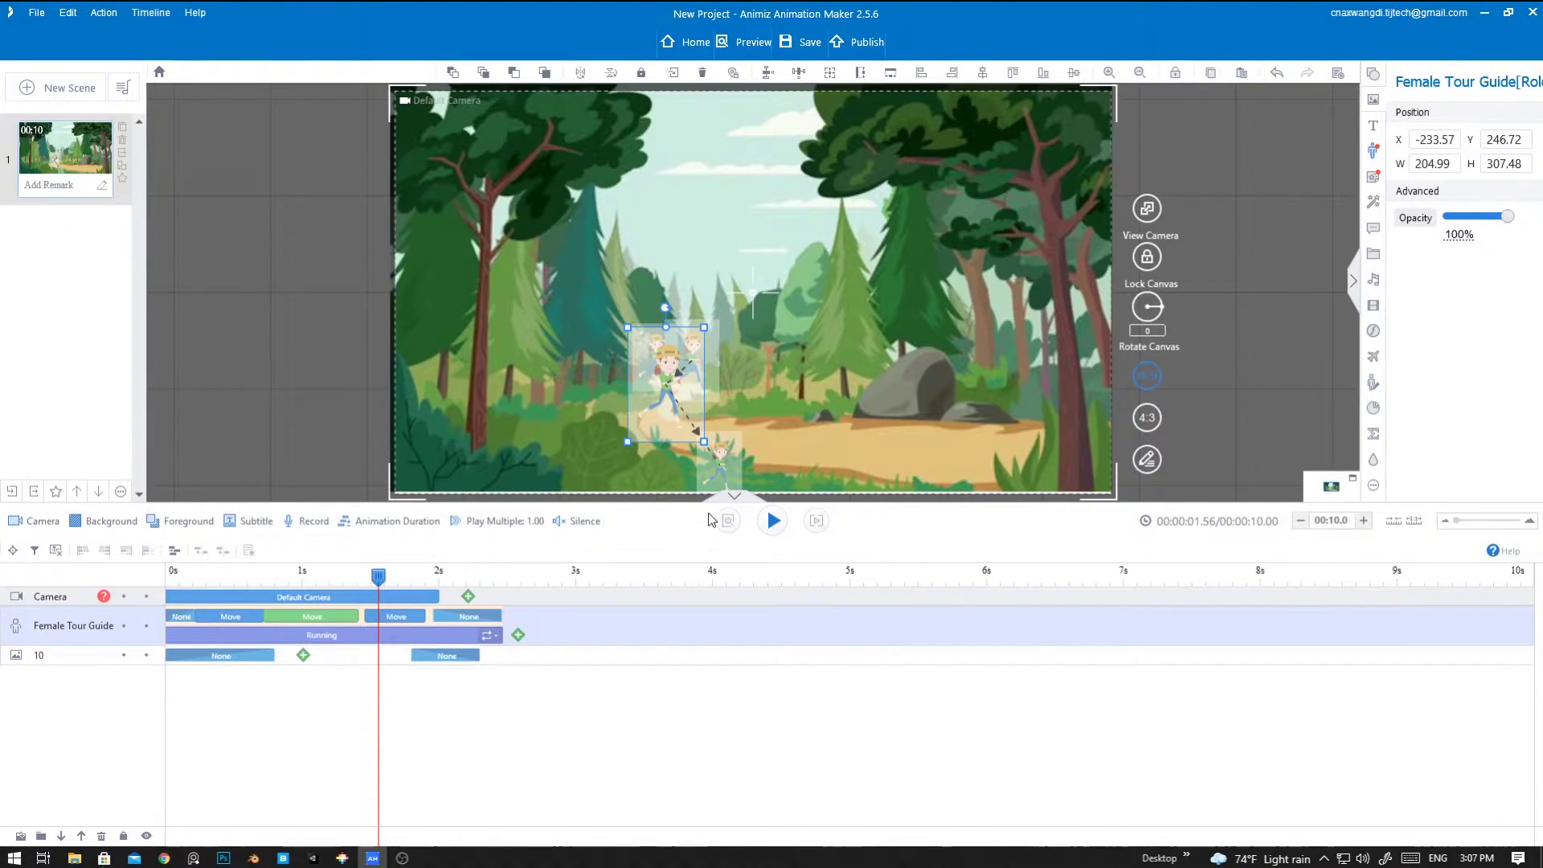
pyautogui.moveTo(721, 468); pyautogui.dragTo(917, 335)
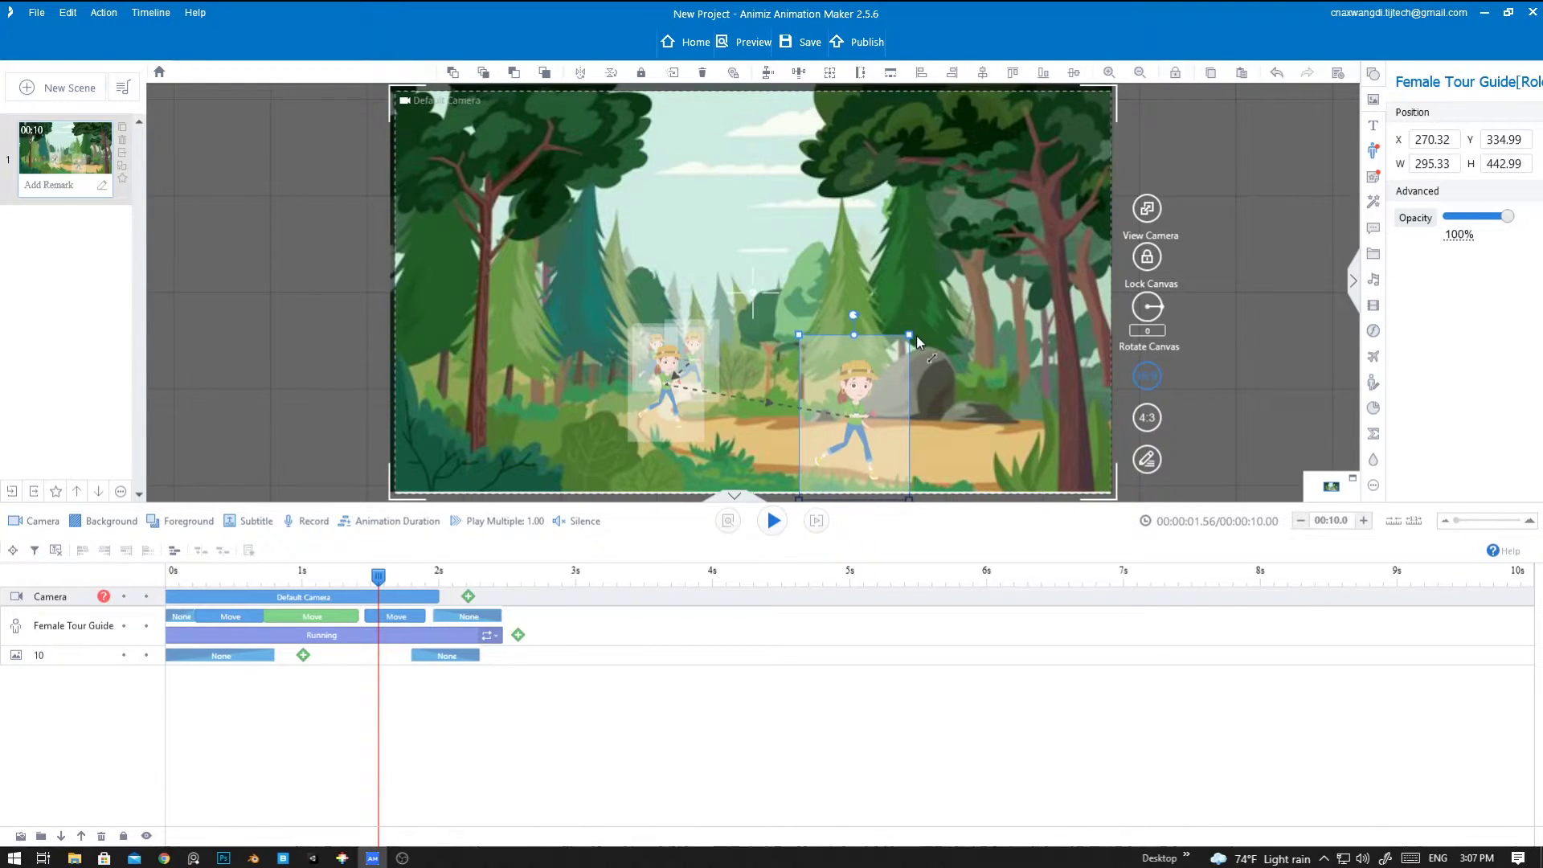
pyautogui.moveTo(850, 403); pyautogui.dragTo(842, 384)
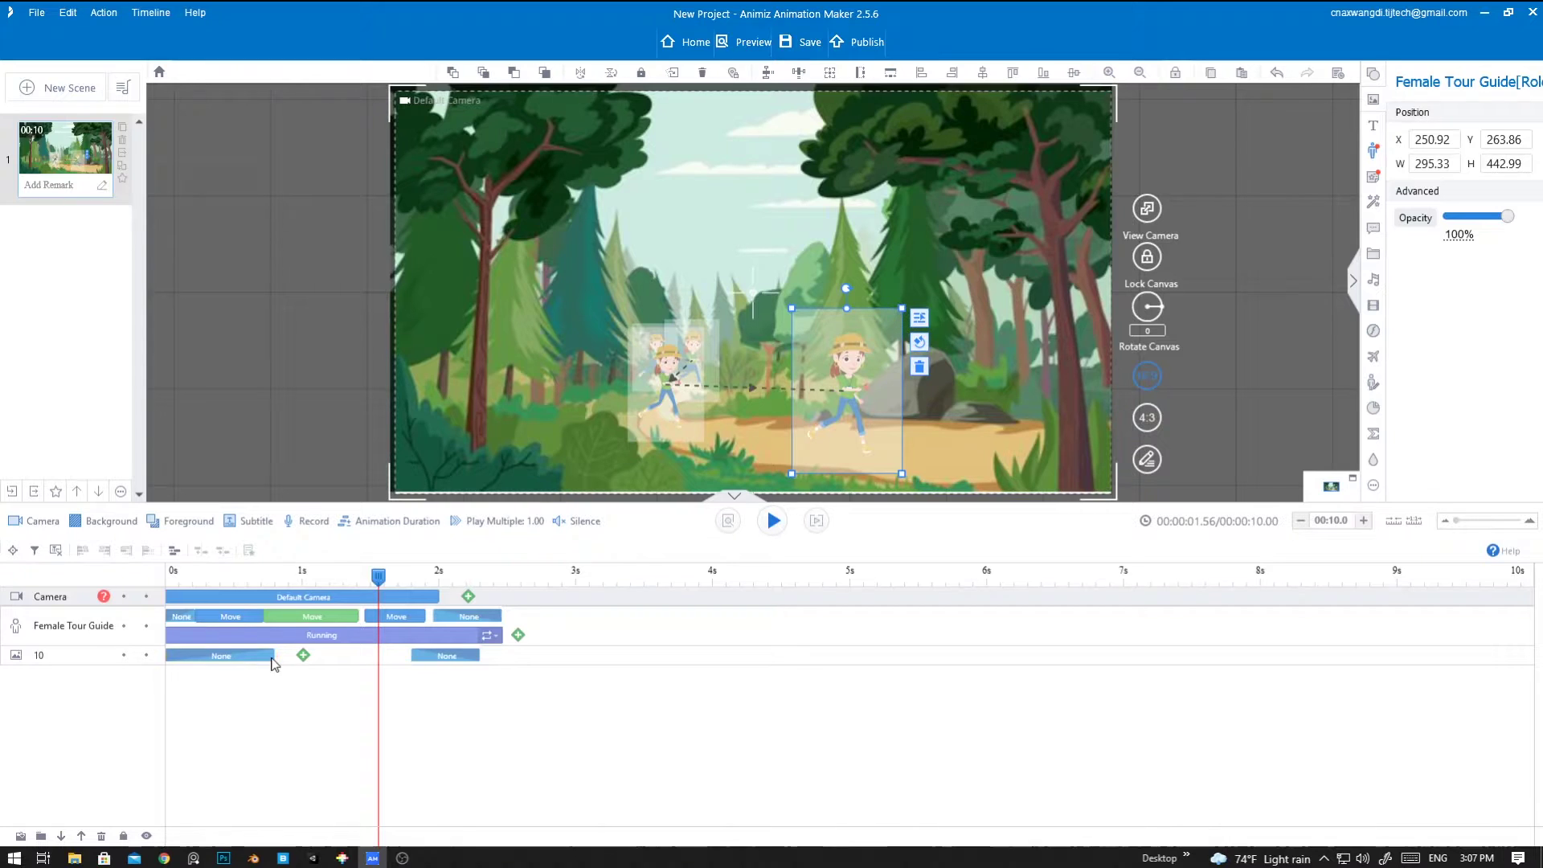
# - Delay the guide's exit to about 3.9 s and extend the third Move clip to 2.44 s
pyautogui.moveTo(499, 618); pyautogui.dragTo(760, 617)
pyautogui.click(414, 618)
pyautogui.moveTo(424, 617); pyautogui.dragTo(502, 618)
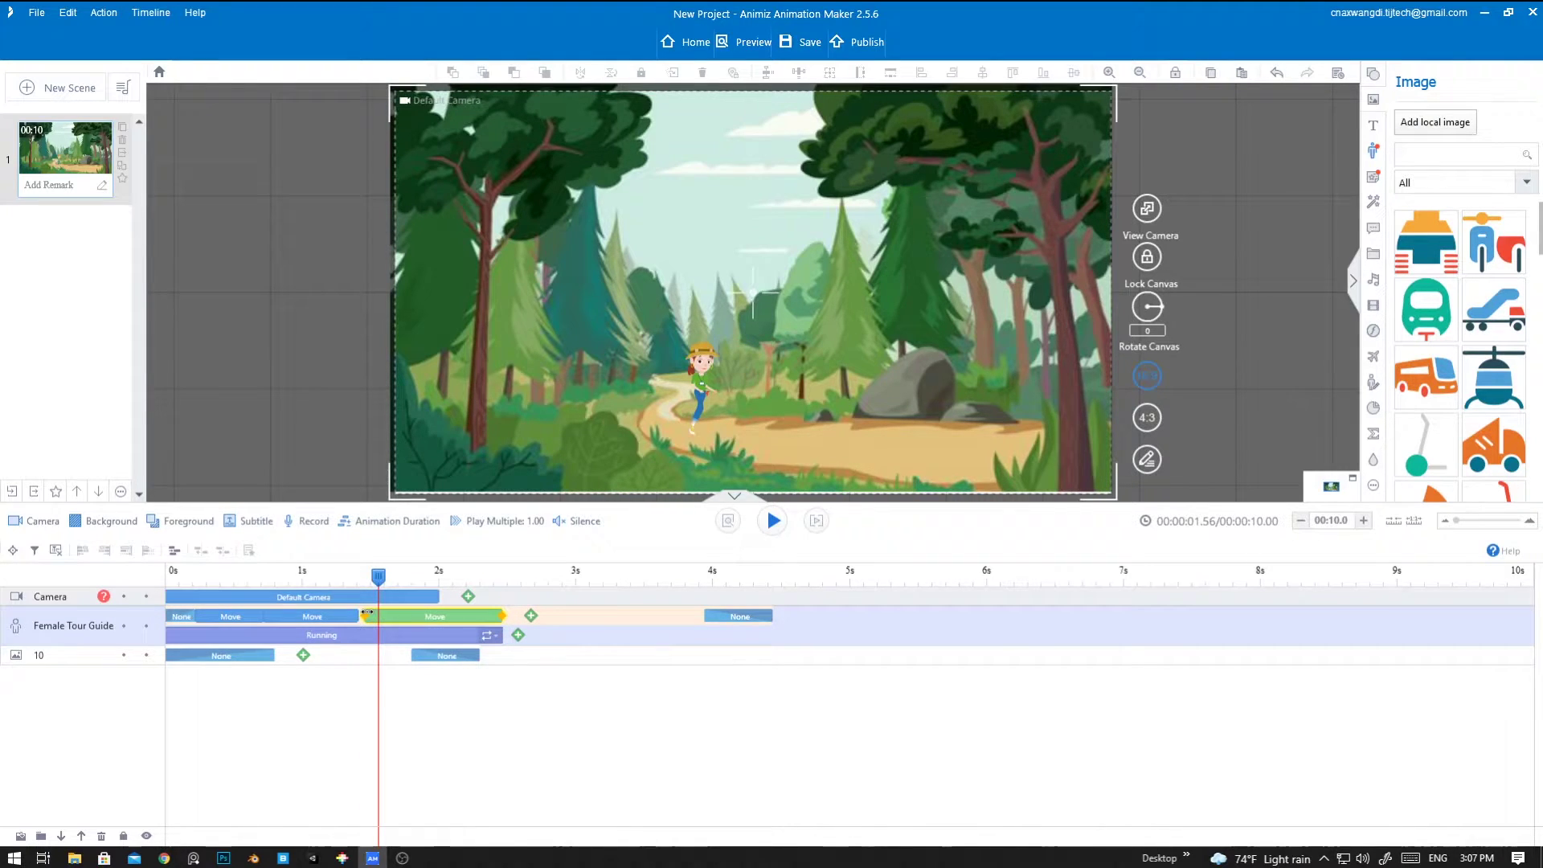
pyautogui.moveTo(364, 618); pyautogui.dragTo(362, 617)
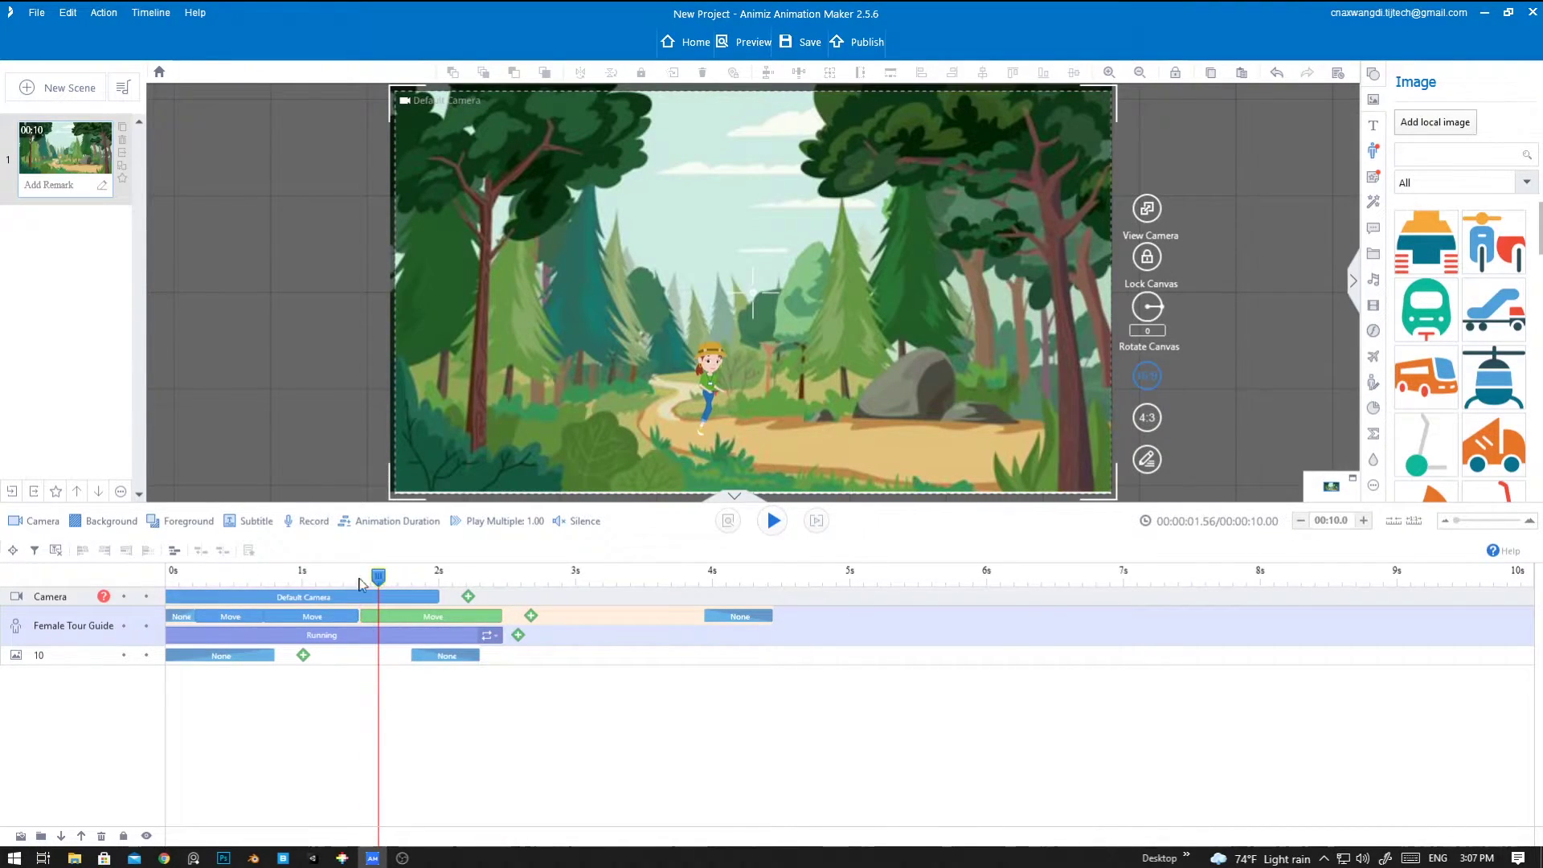
# - Move background 10's None exit clip to the end of the timeline
pyautogui.press('space')
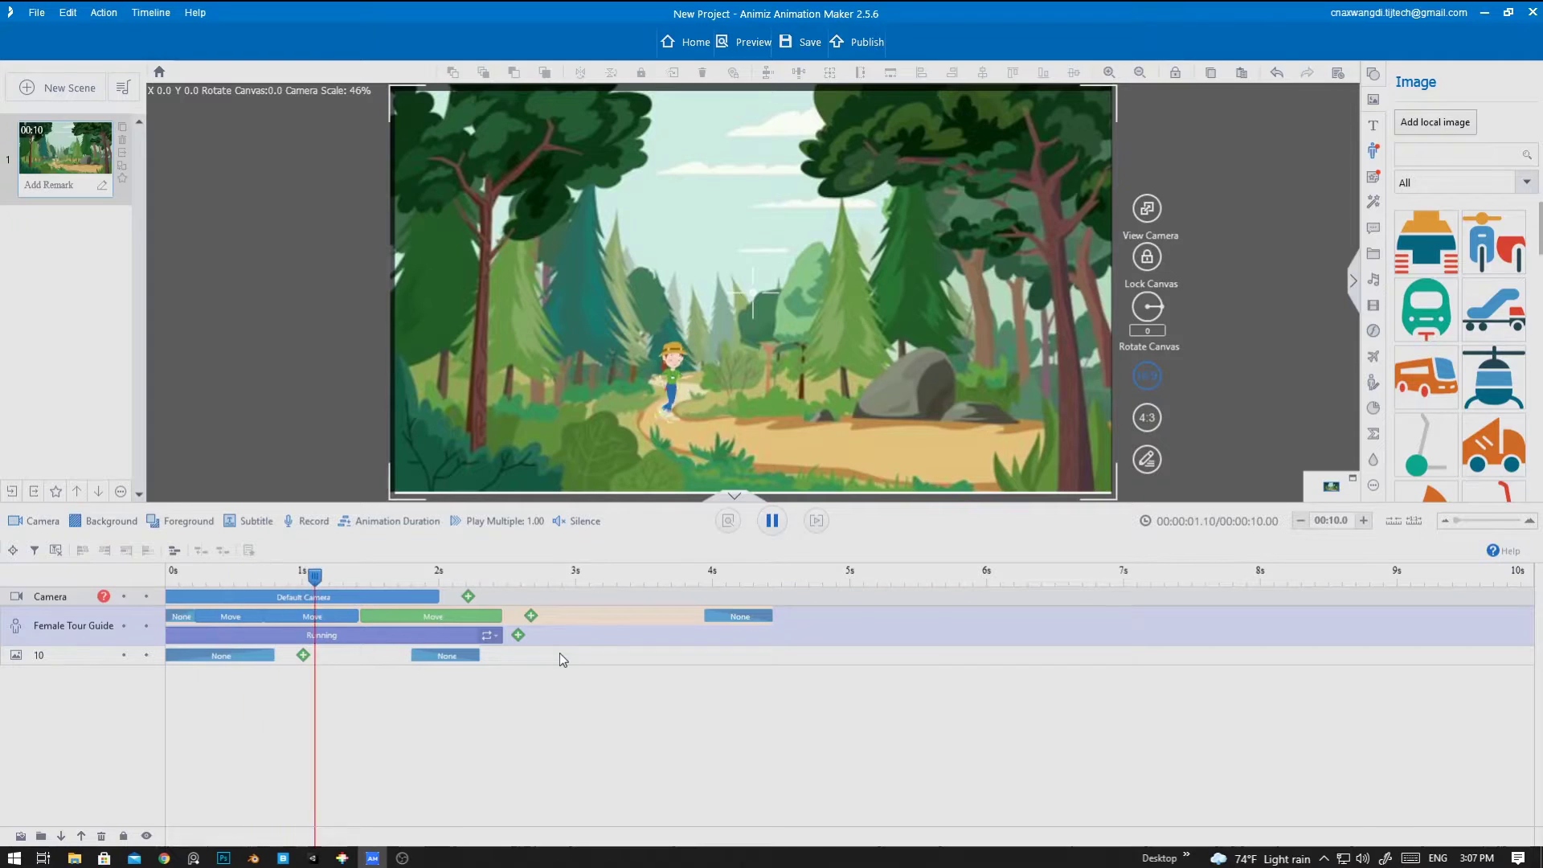
pyautogui.press('space')
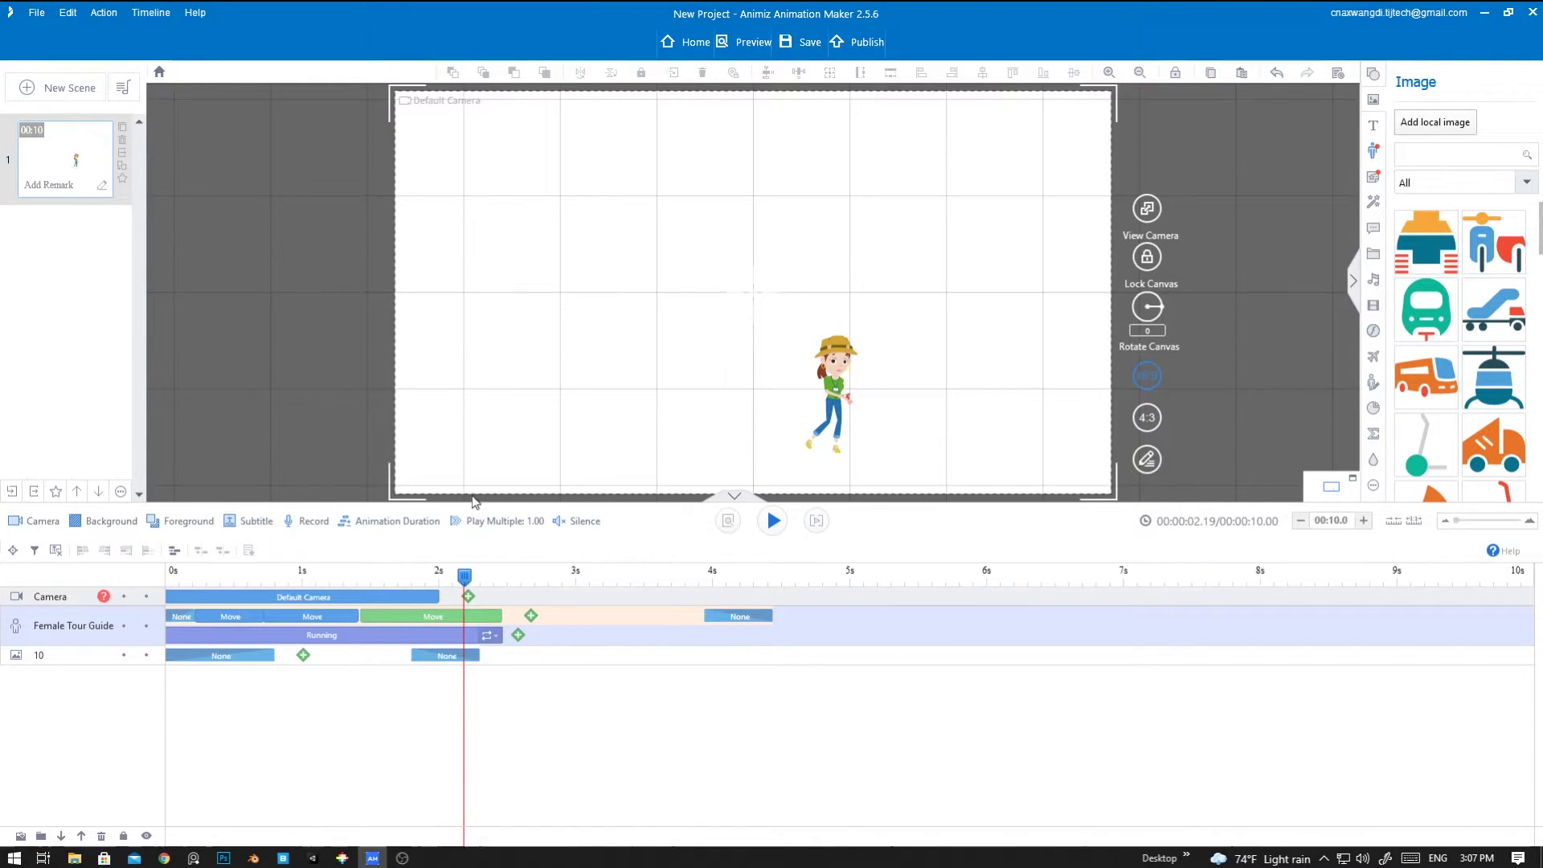
pyautogui.moveTo(465, 575); pyautogui.dragTo(293, 639)
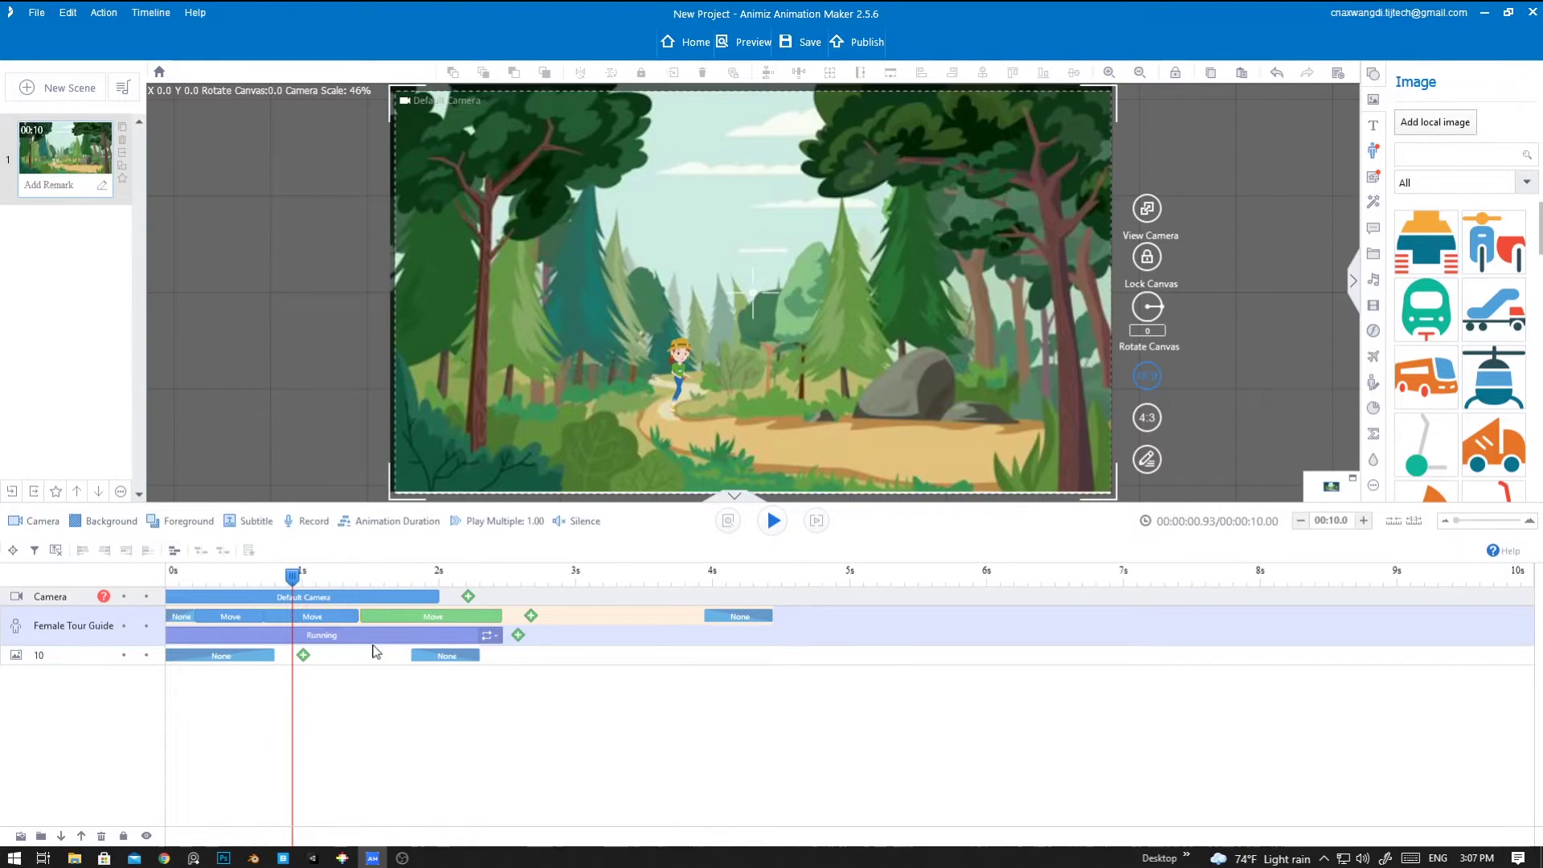
pyautogui.click(462, 658)
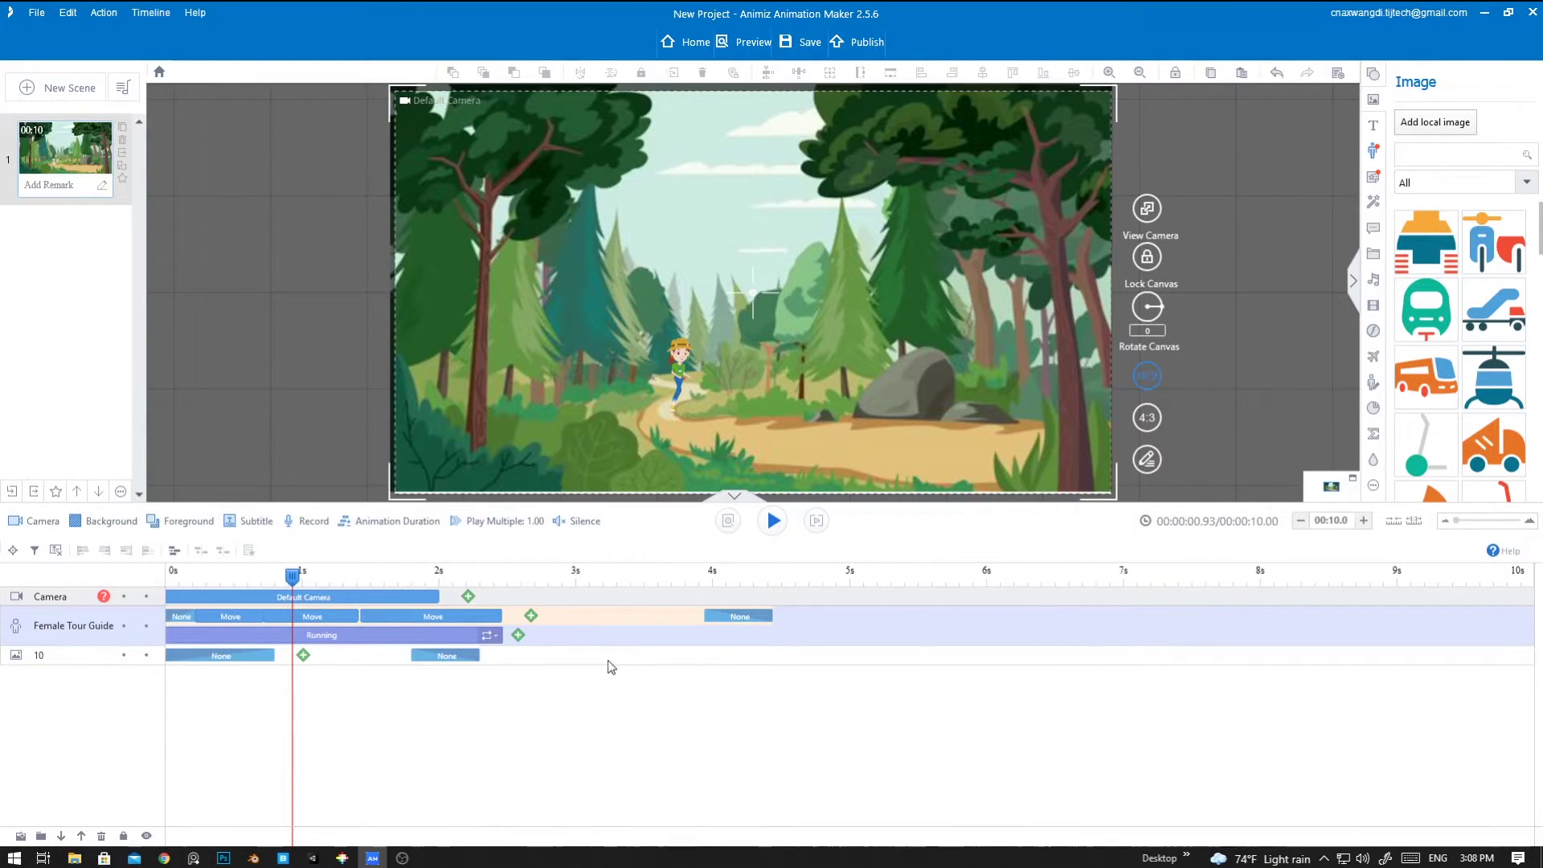
pyautogui.moveTo(455, 654); pyautogui.dragTo(1499, 655)
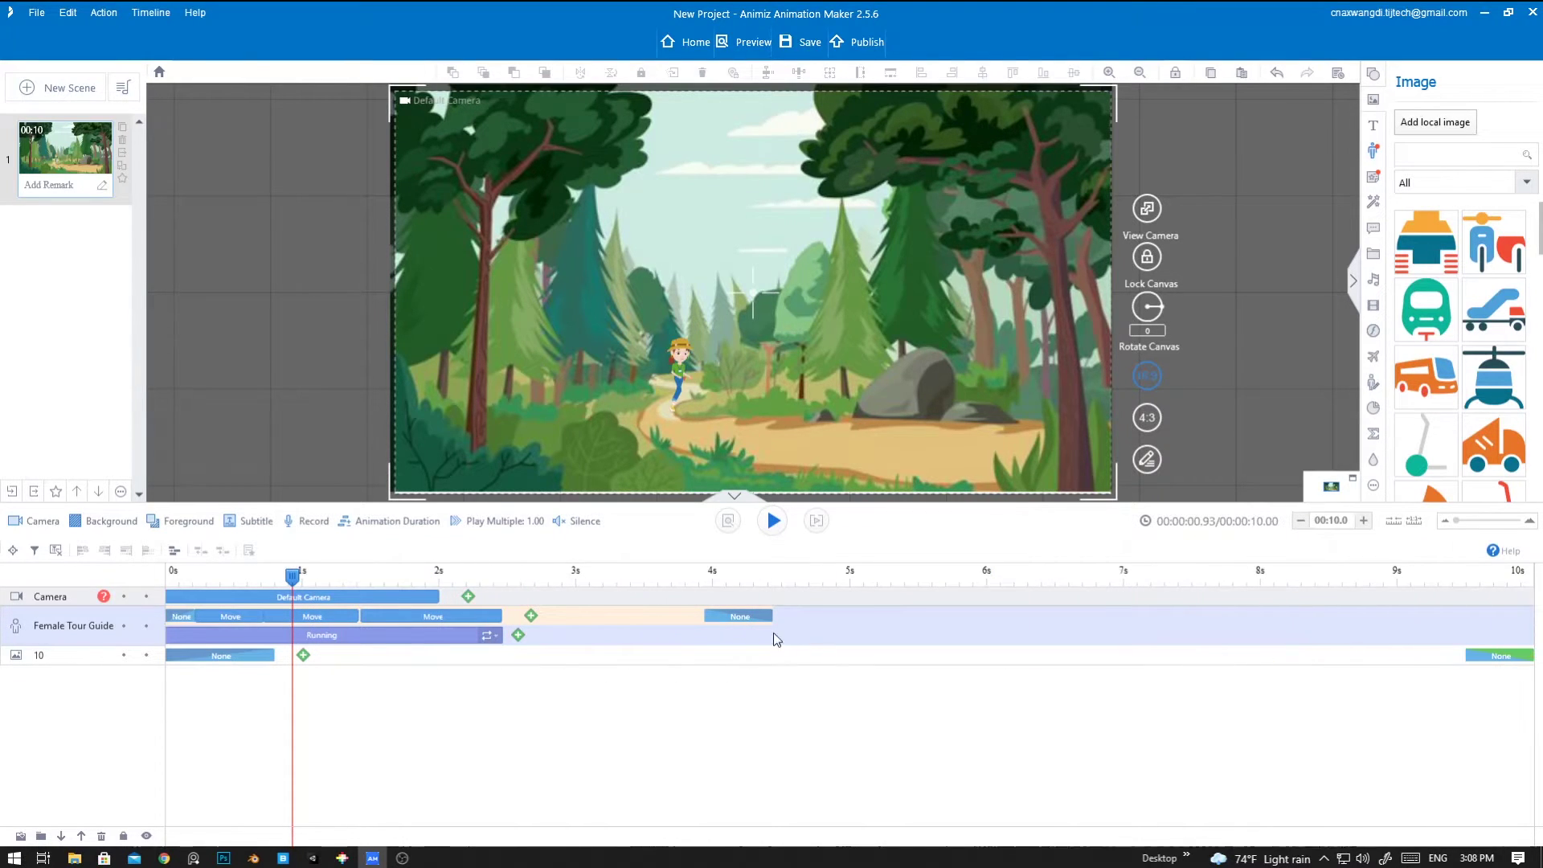
# - Preview the scene again, checking that the forest stays visible past 2.44 s
pyautogui.moveTo(287, 580); pyautogui.dragTo(173, 599)
pyautogui.press('space')
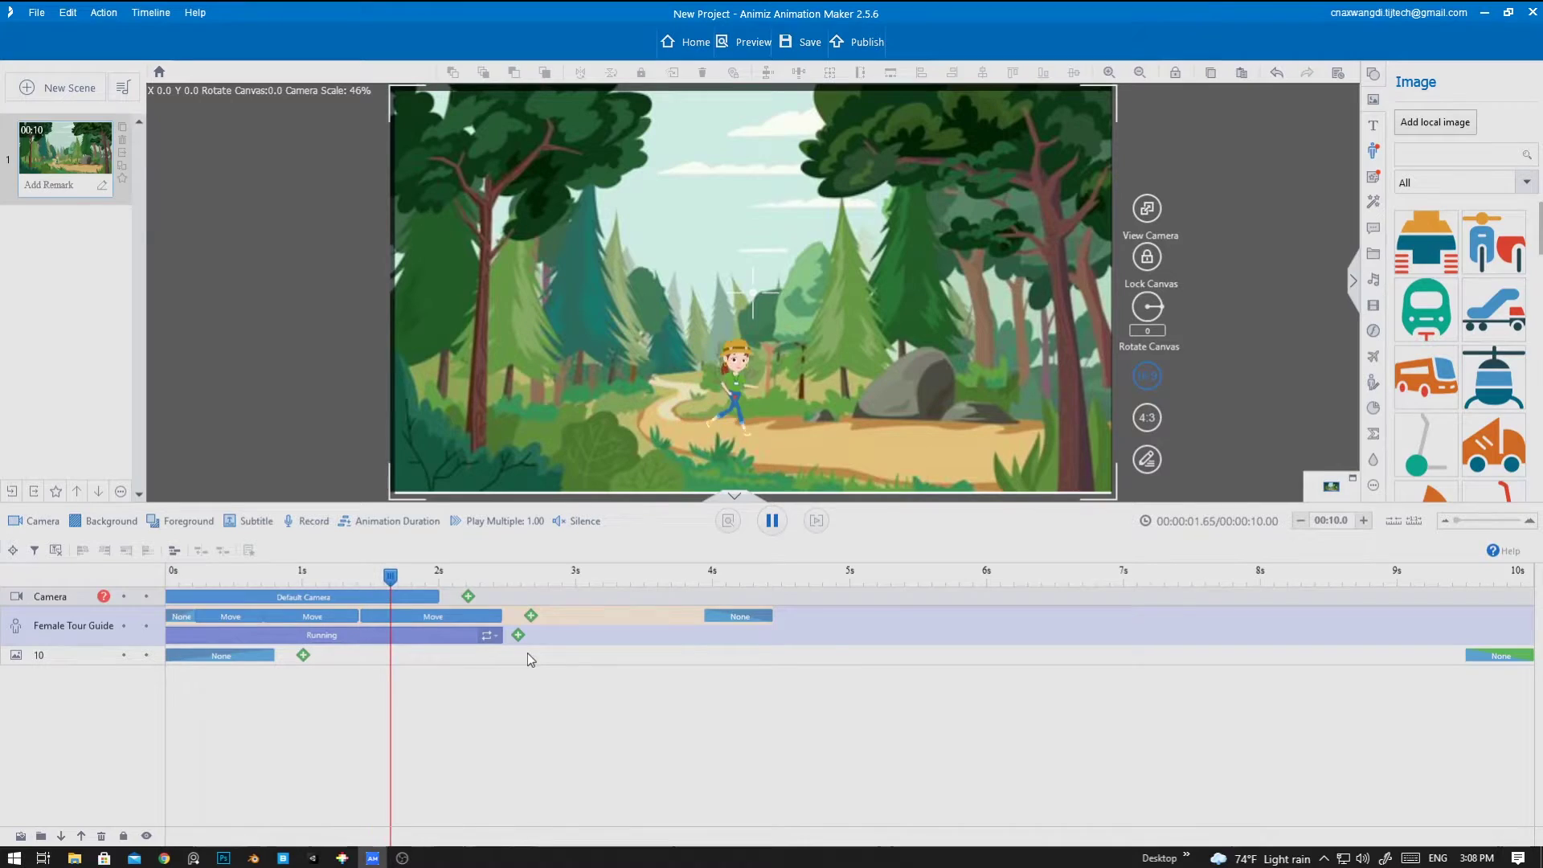
pyautogui.click(436, 577)
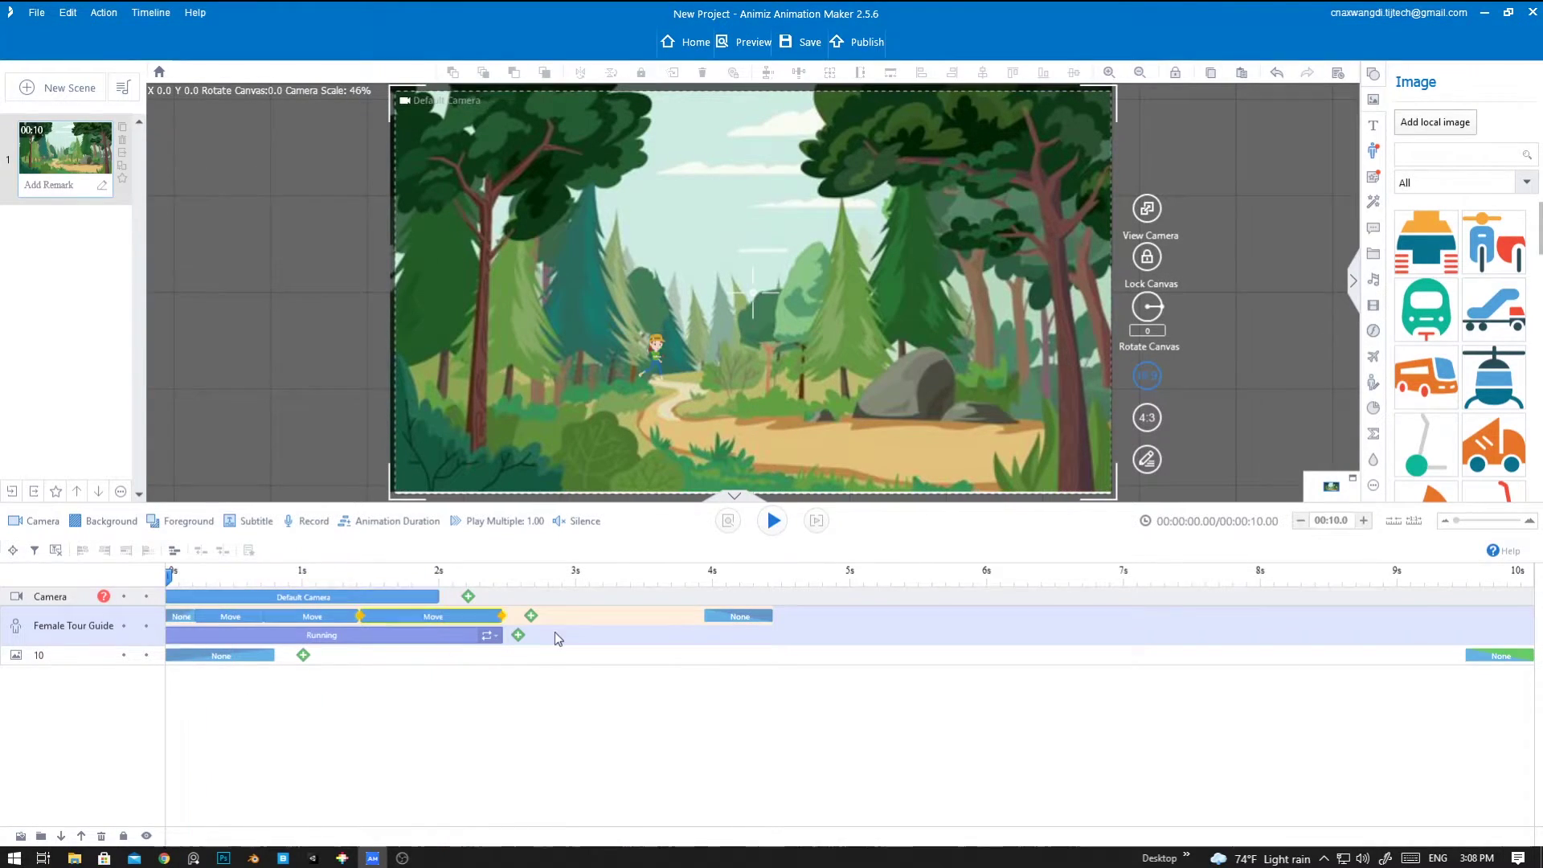
pyautogui.press('space')
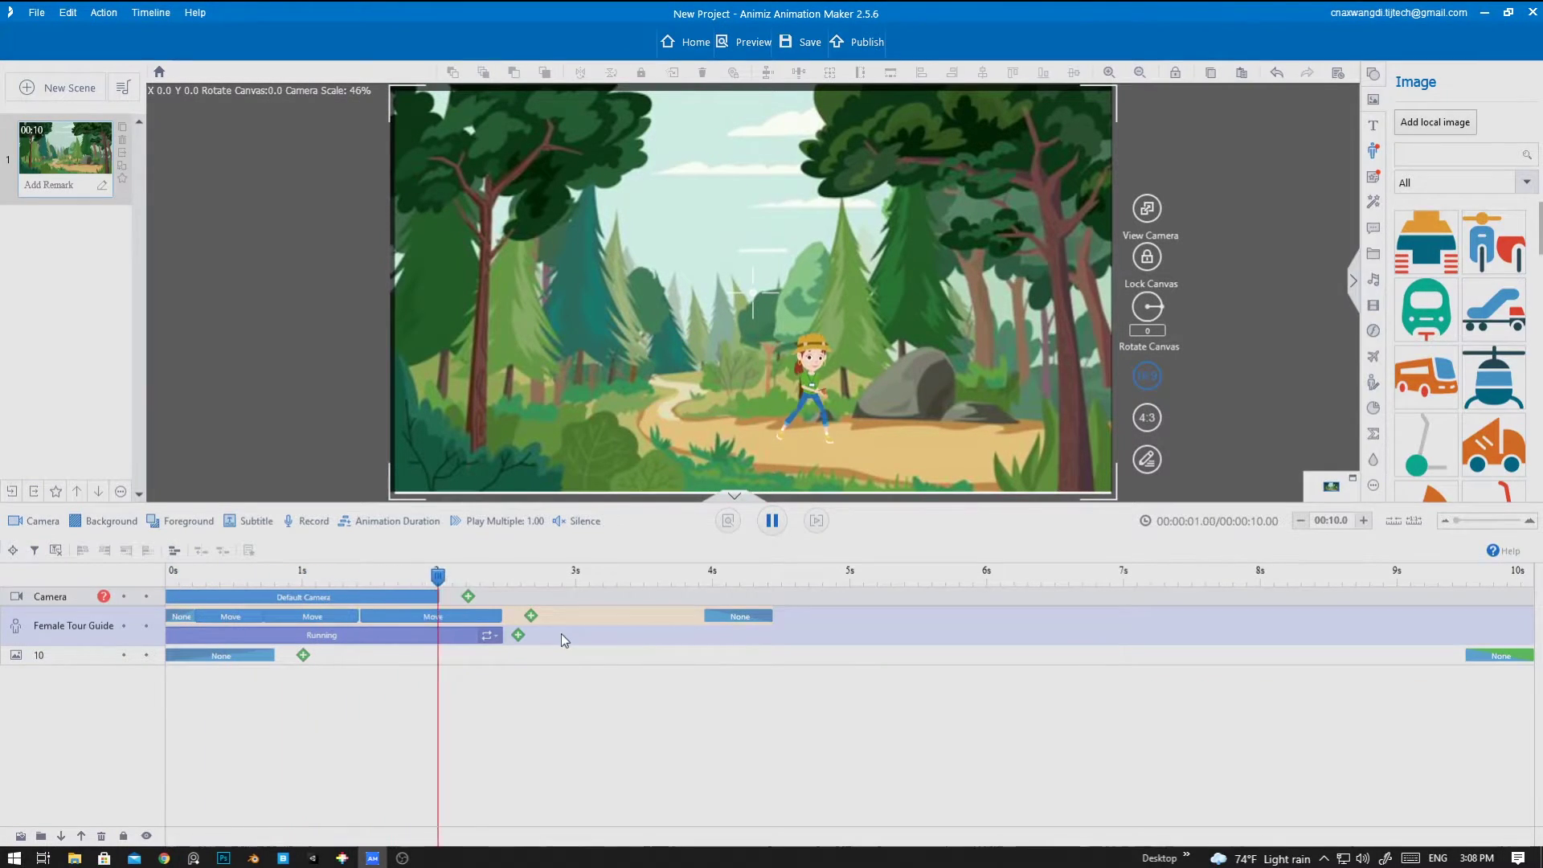
pyautogui.press('space')
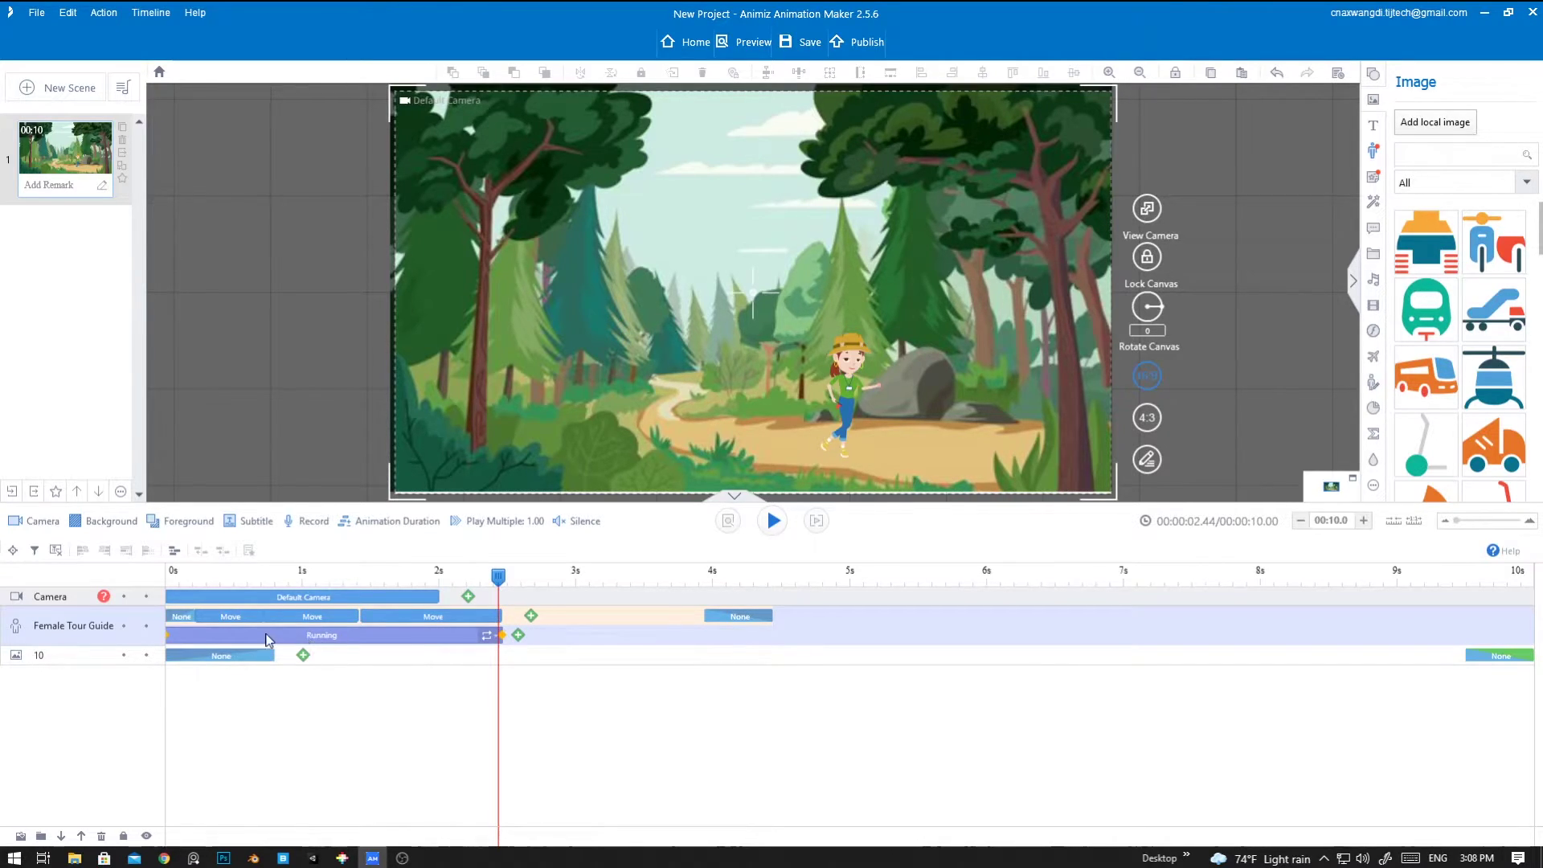
# - Add the Deep Breath body action right after the guide's Running action
pyautogui.click(518, 635)
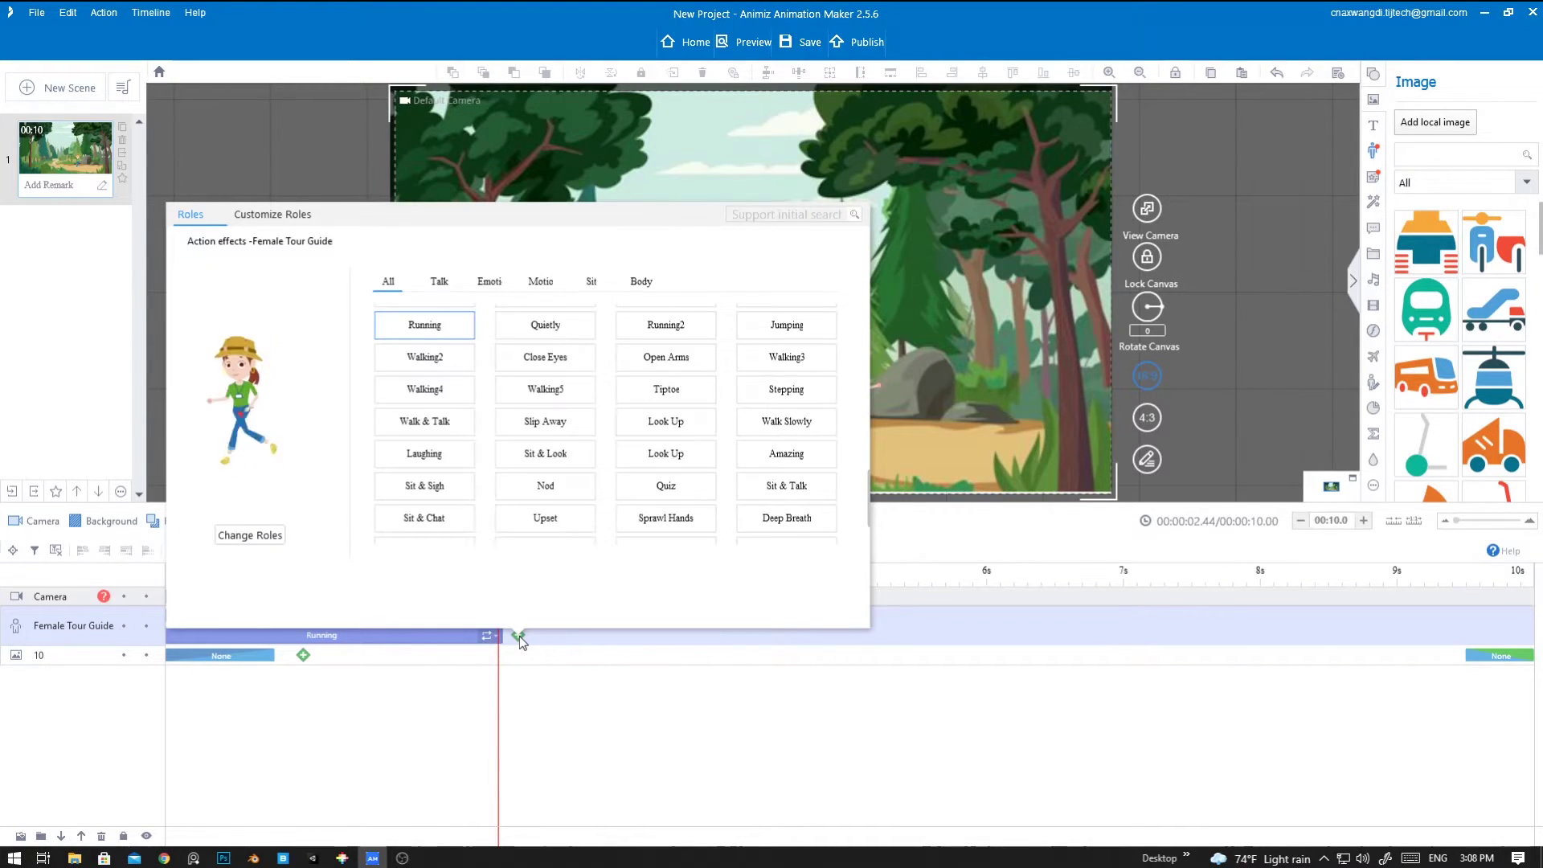
pyautogui.click(635, 283)
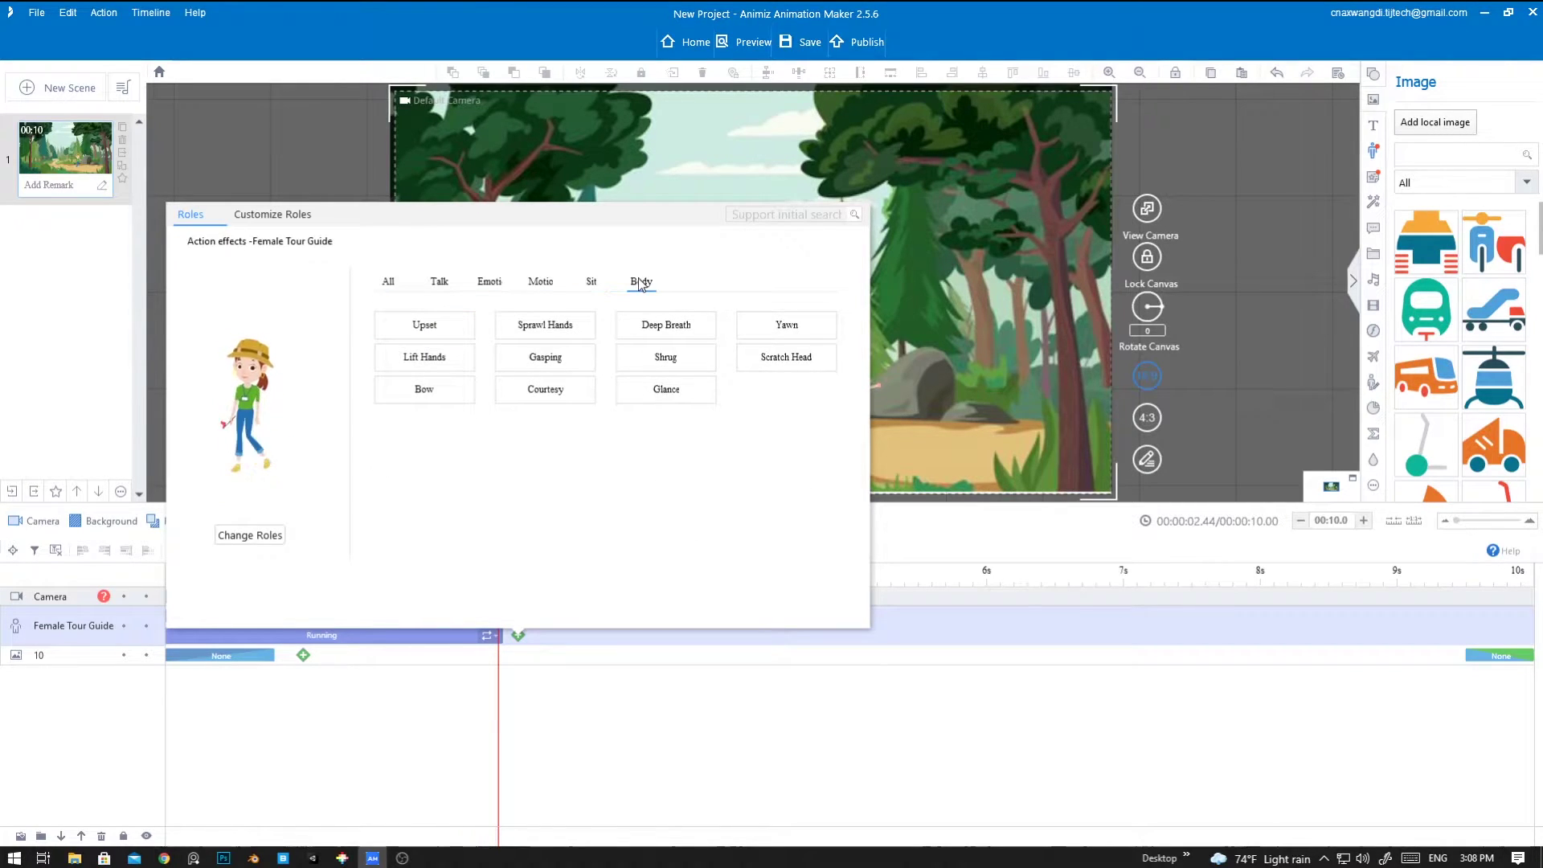
pyautogui.click(665, 327)
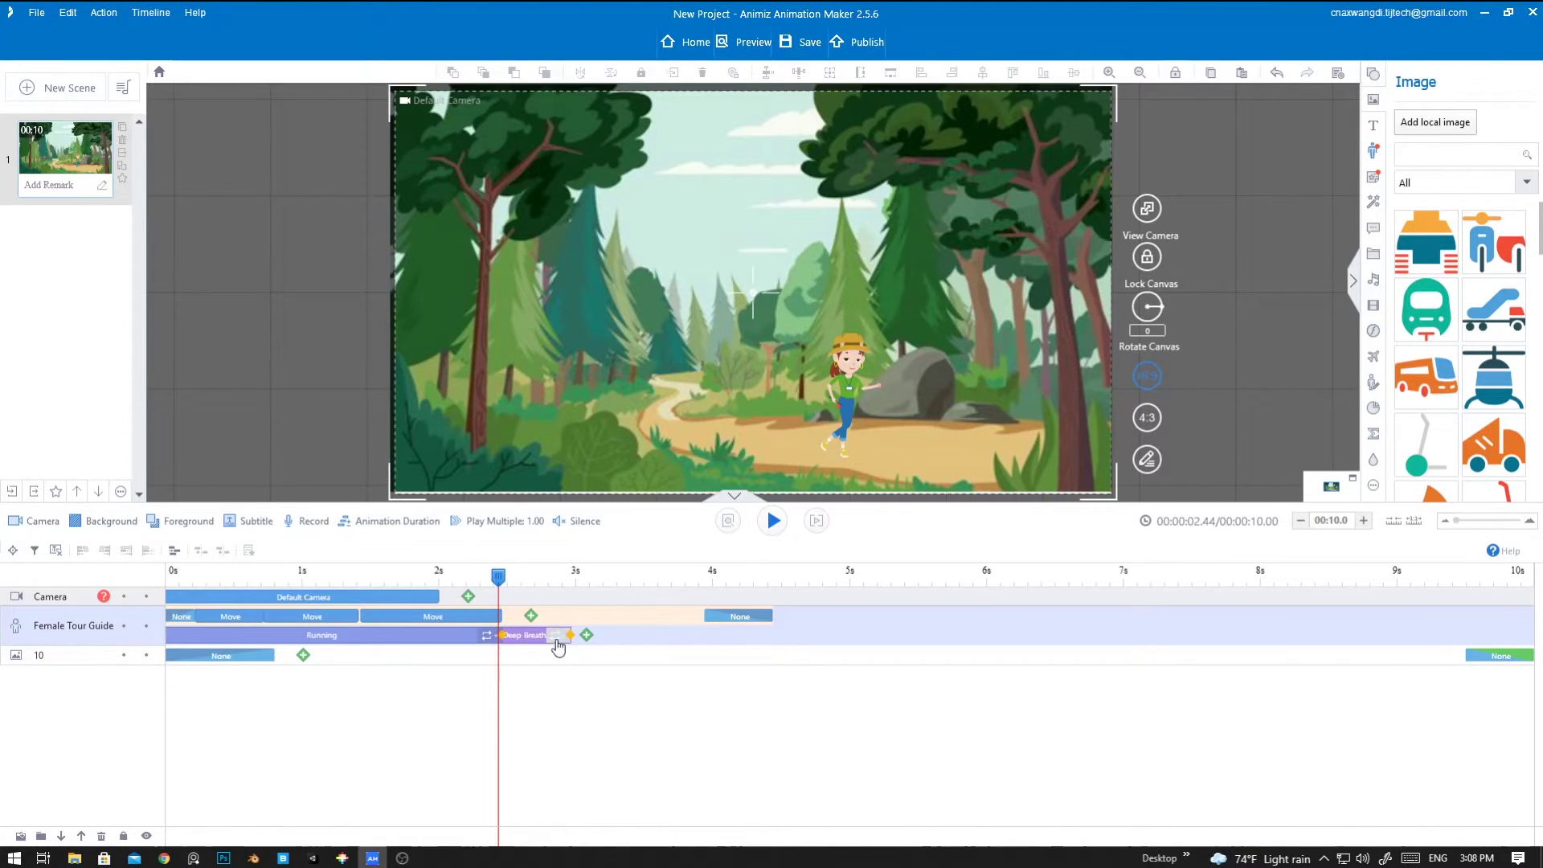
# - Lengthen and reposition the Deep Breath clip to span roughly 3 to 3.8 s
pyautogui.moveTo(570, 634); pyautogui.dragTo(619, 635)
pyautogui.rightClick(619, 635)
pyautogui.click(556, 635)
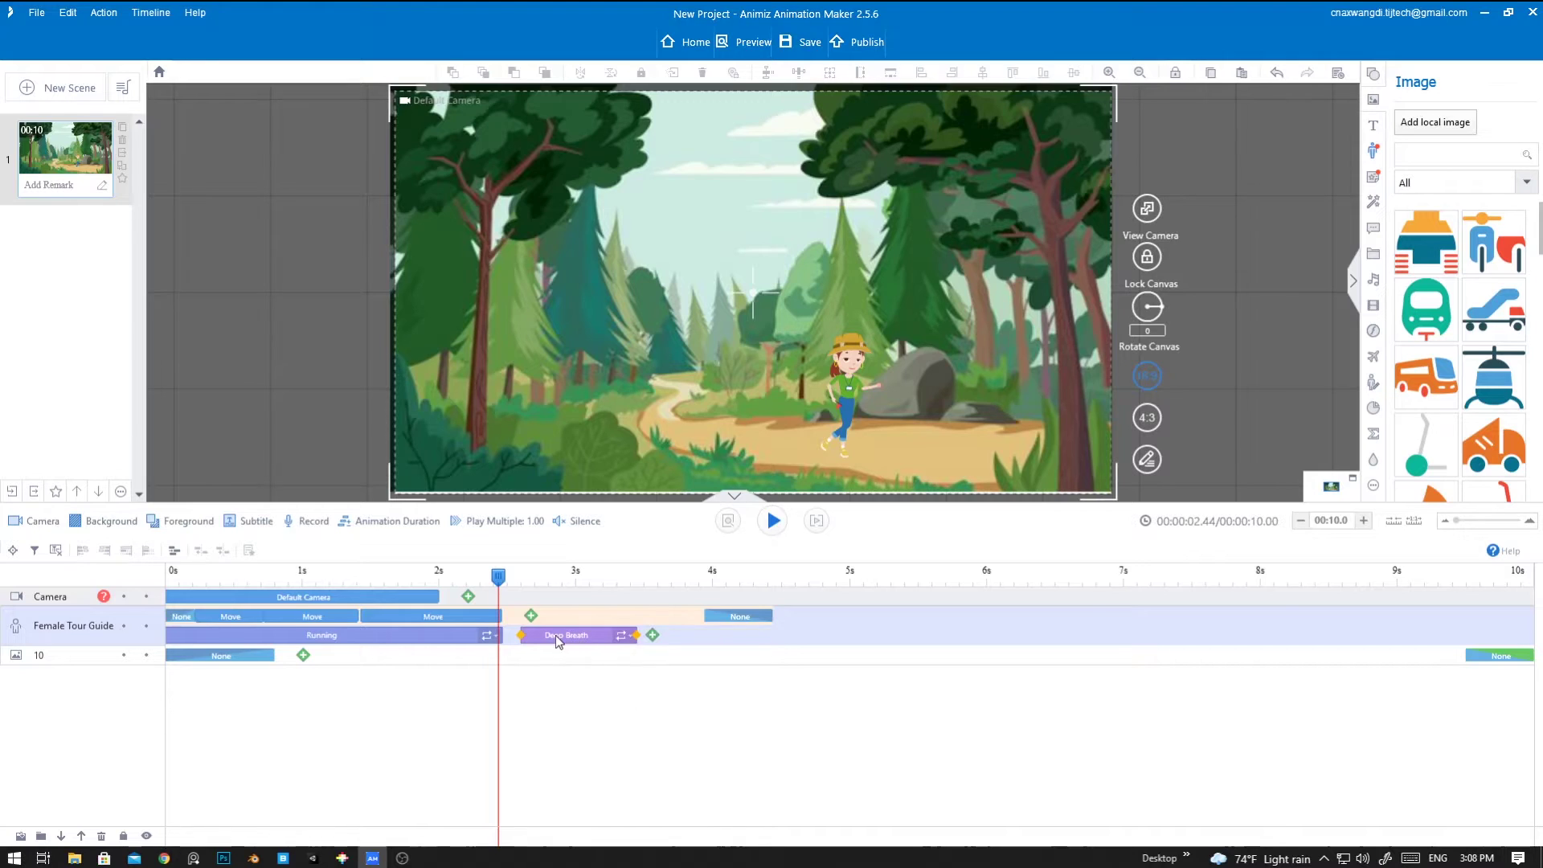
pyautogui.moveTo(543, 639); pyautogui.dragTo(534, 643)
pyautogui.press('space')
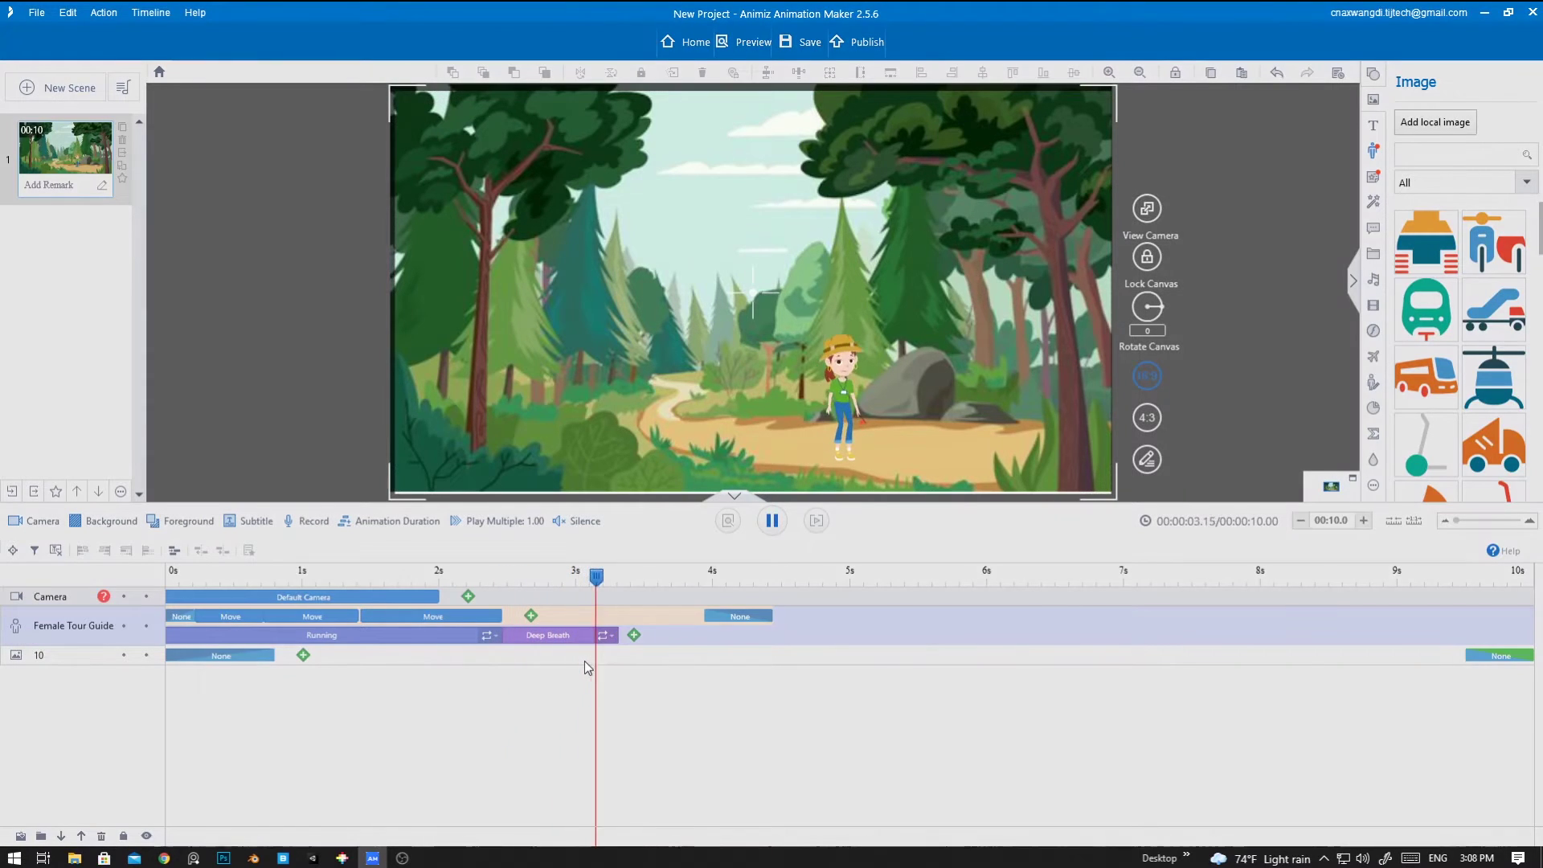
pyautogui.press('space')
pyautogui.moveTo(613, 640); pyautogui.dragTo(691, 639)
pyautogui.rightClick(691, 640)
# - Move the Deep Breath clip to start right after Running, at about 2.45s, and preview it
pyautogui.click(575, 635)
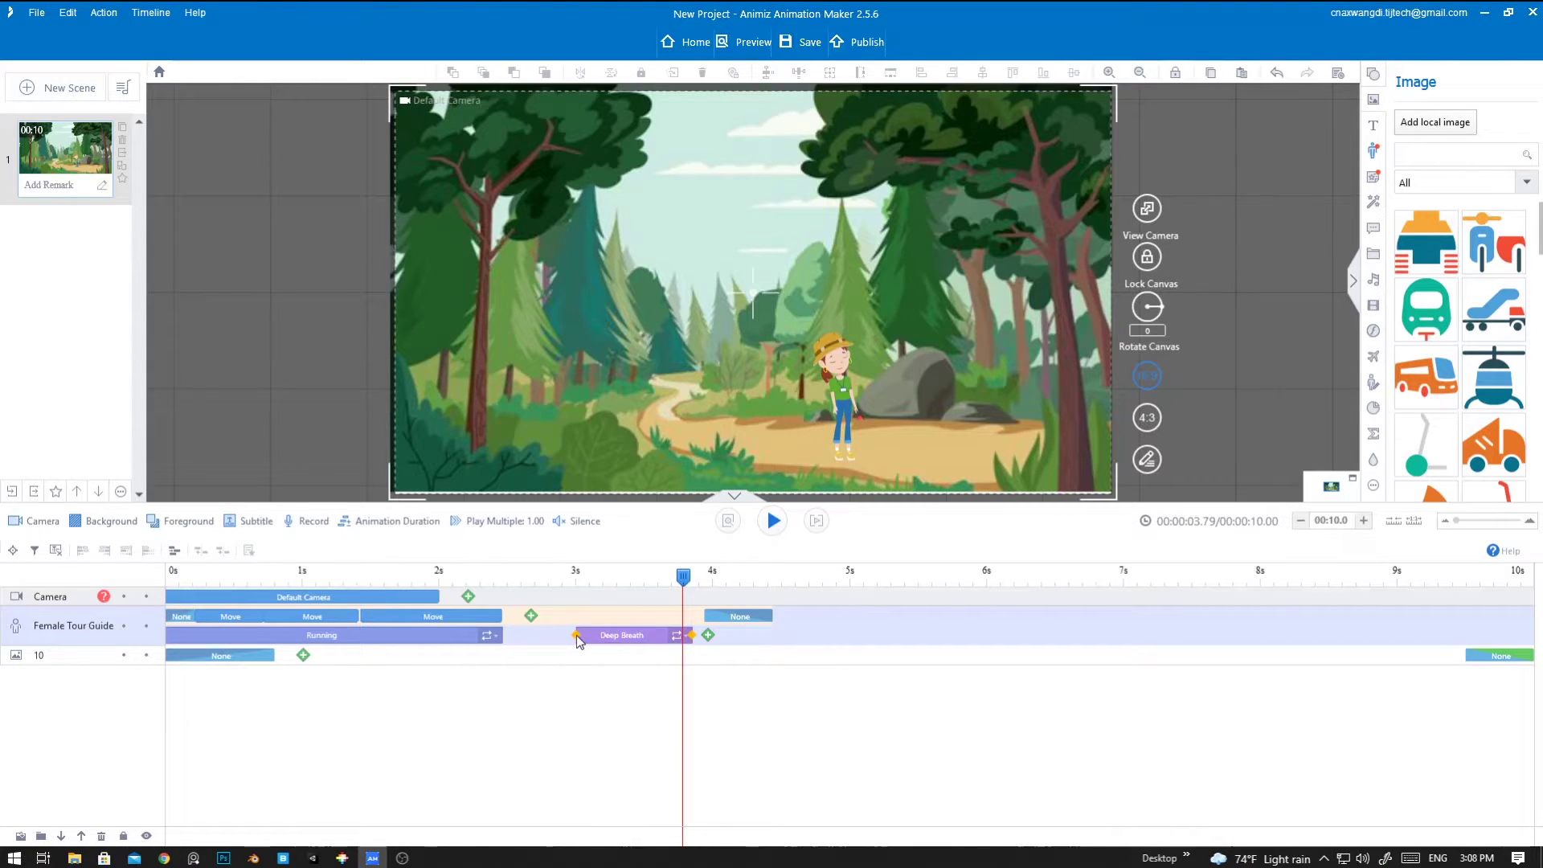
pyautogui.moveTo(576, 635); pyautogui.dragTo(527, 644)
pyautogui.moveTo(681, 576); pyautogui.dragTo(485, 577)
pyautogui.press('space')
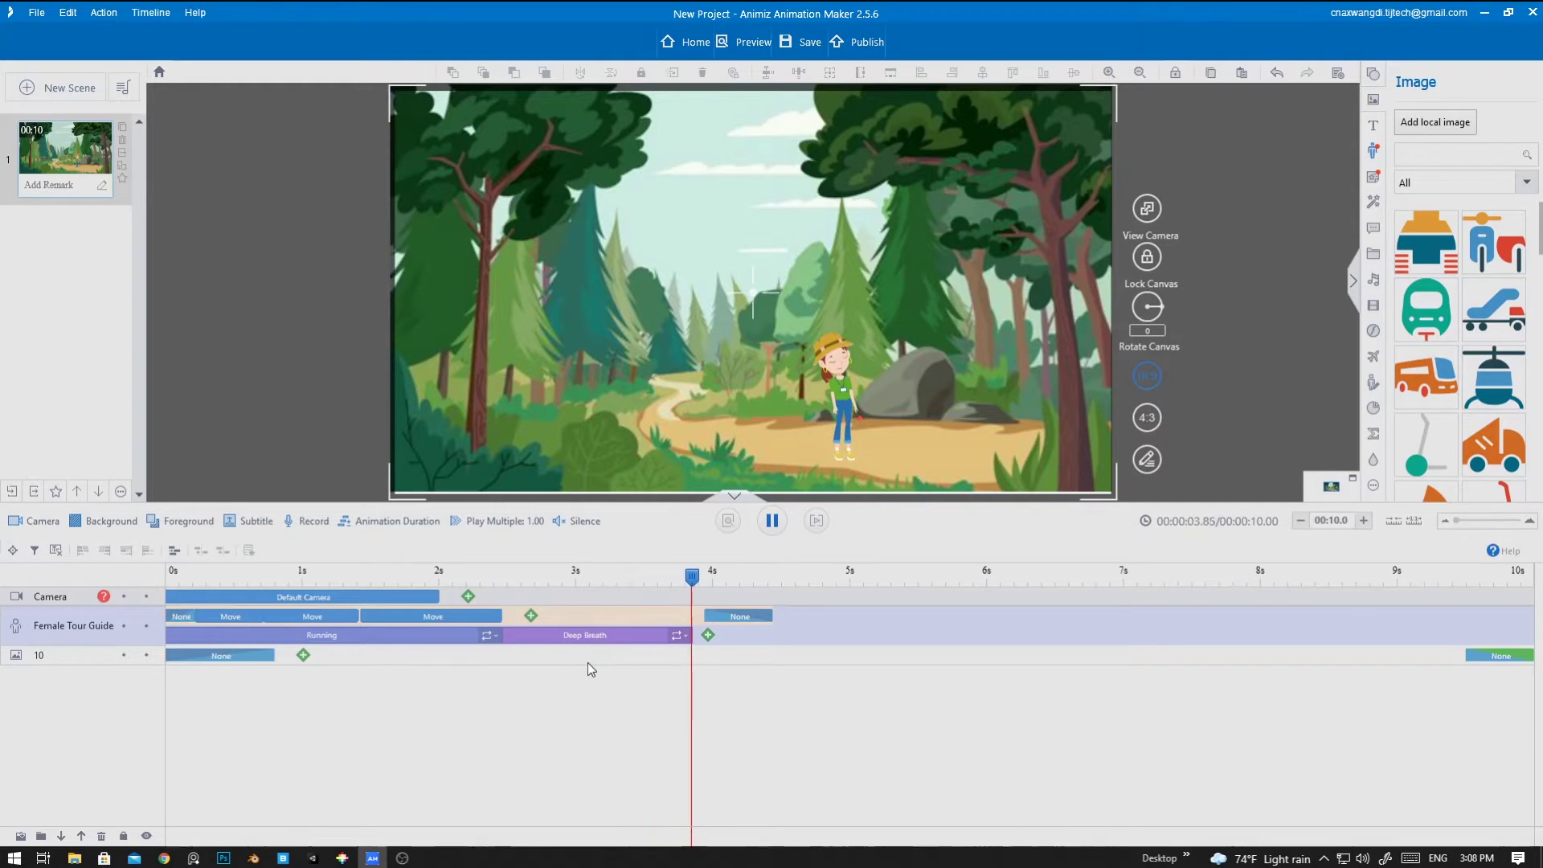
pyautogui.press('space')
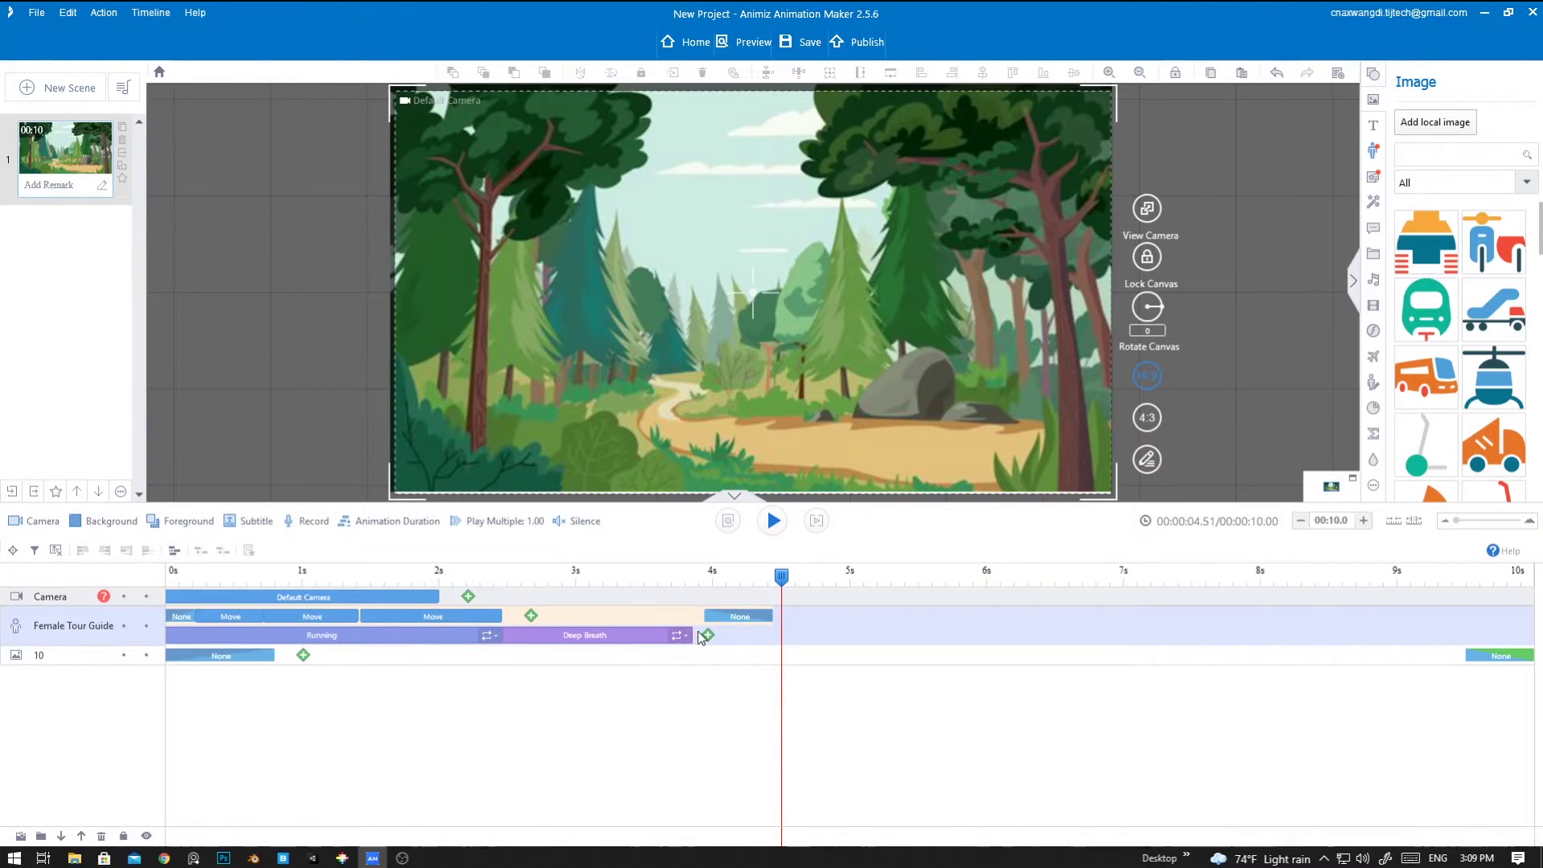
# - Lengthen Deep Breath to end at about 4.8s and preview the pause
pyautogui.moveTo(688, 634); pyautogui.dragTo(819, 643)
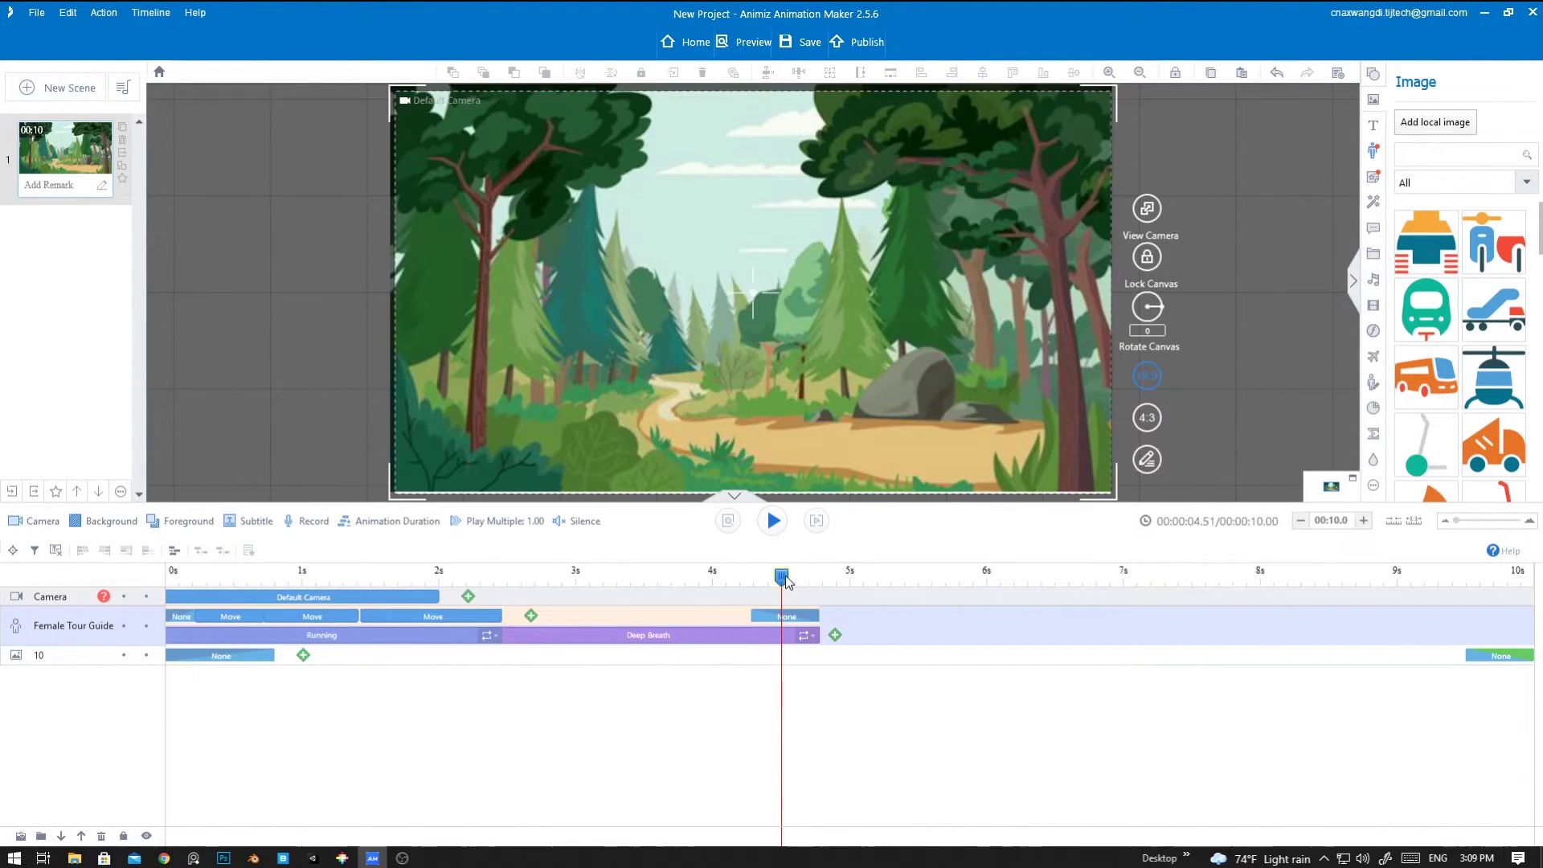
pyautogui.moveTo(784, 575); pyautogui.dragTo(521, 619)
pyautogui.press('space')
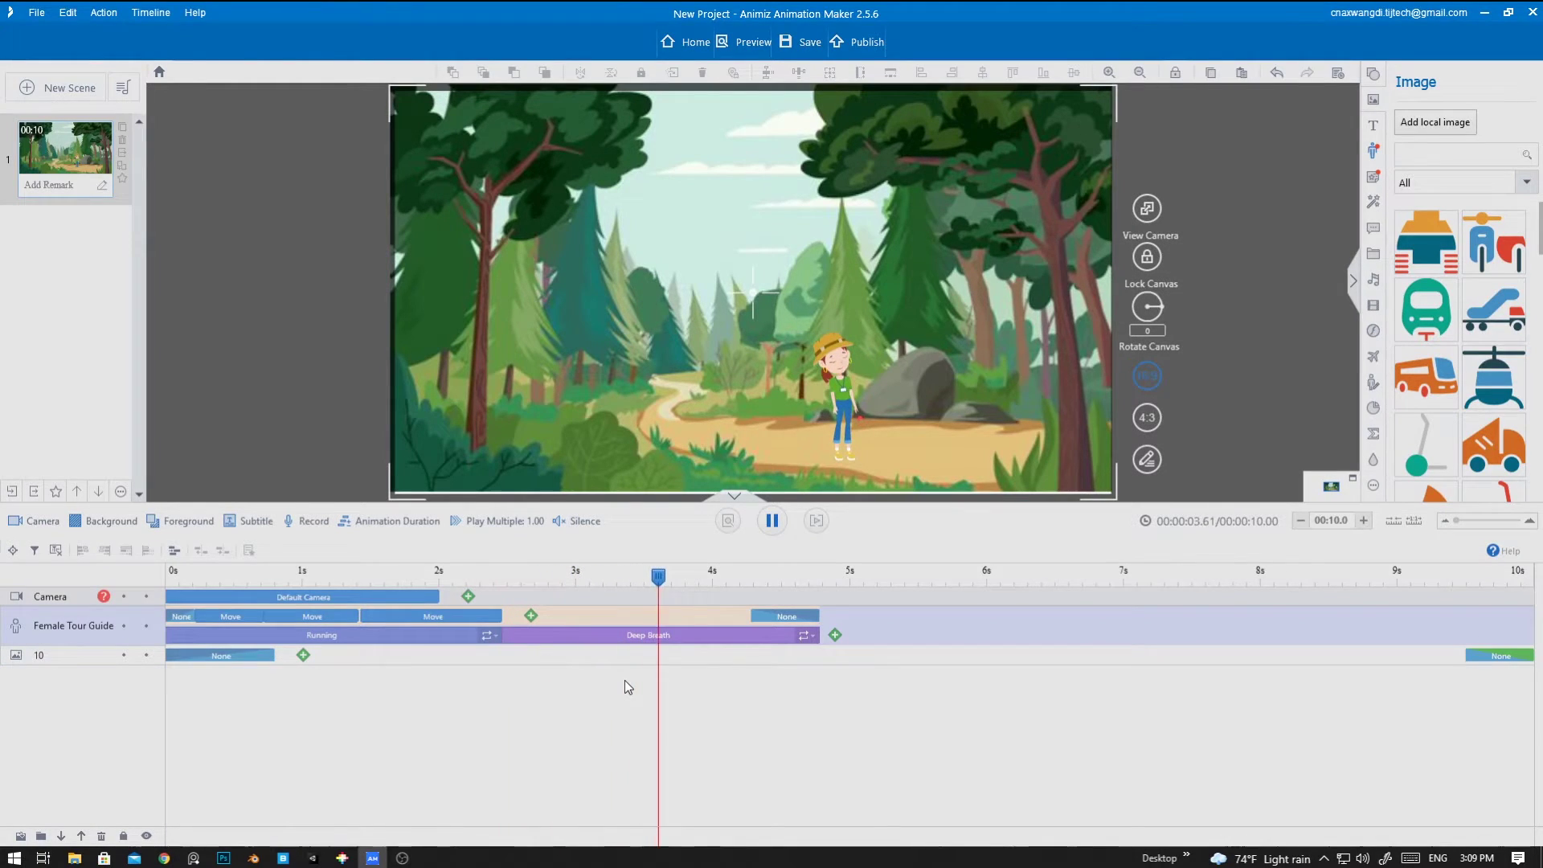
pyautogui.press('space')
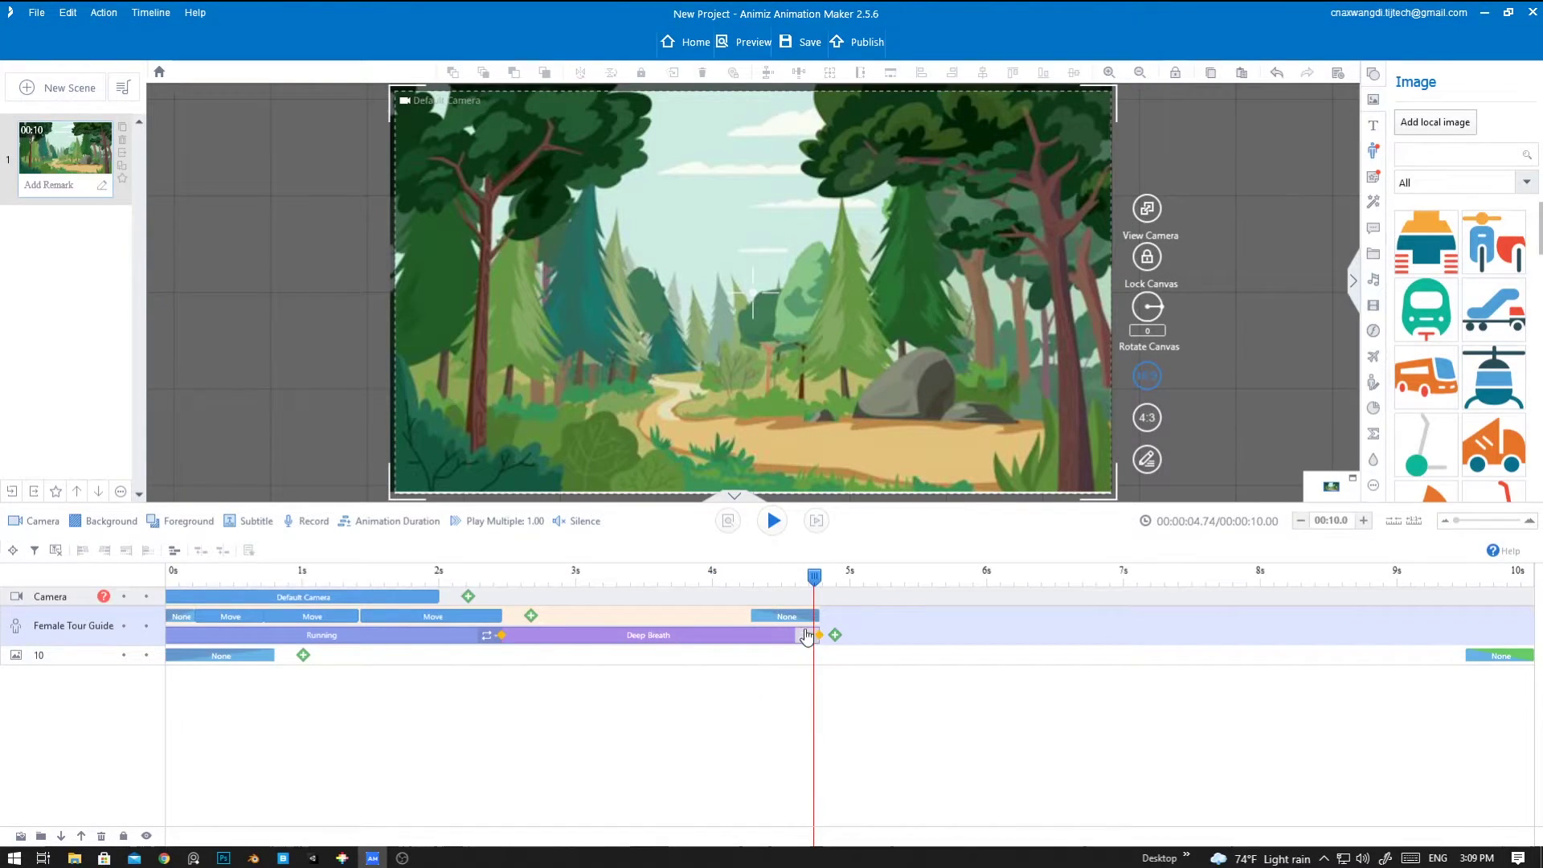
# - Move the None clip to about 6.8s and set the time position to 4.74s
pyautogui.moveTo(796, 615); pyautogui.dragTo(1020, 613)
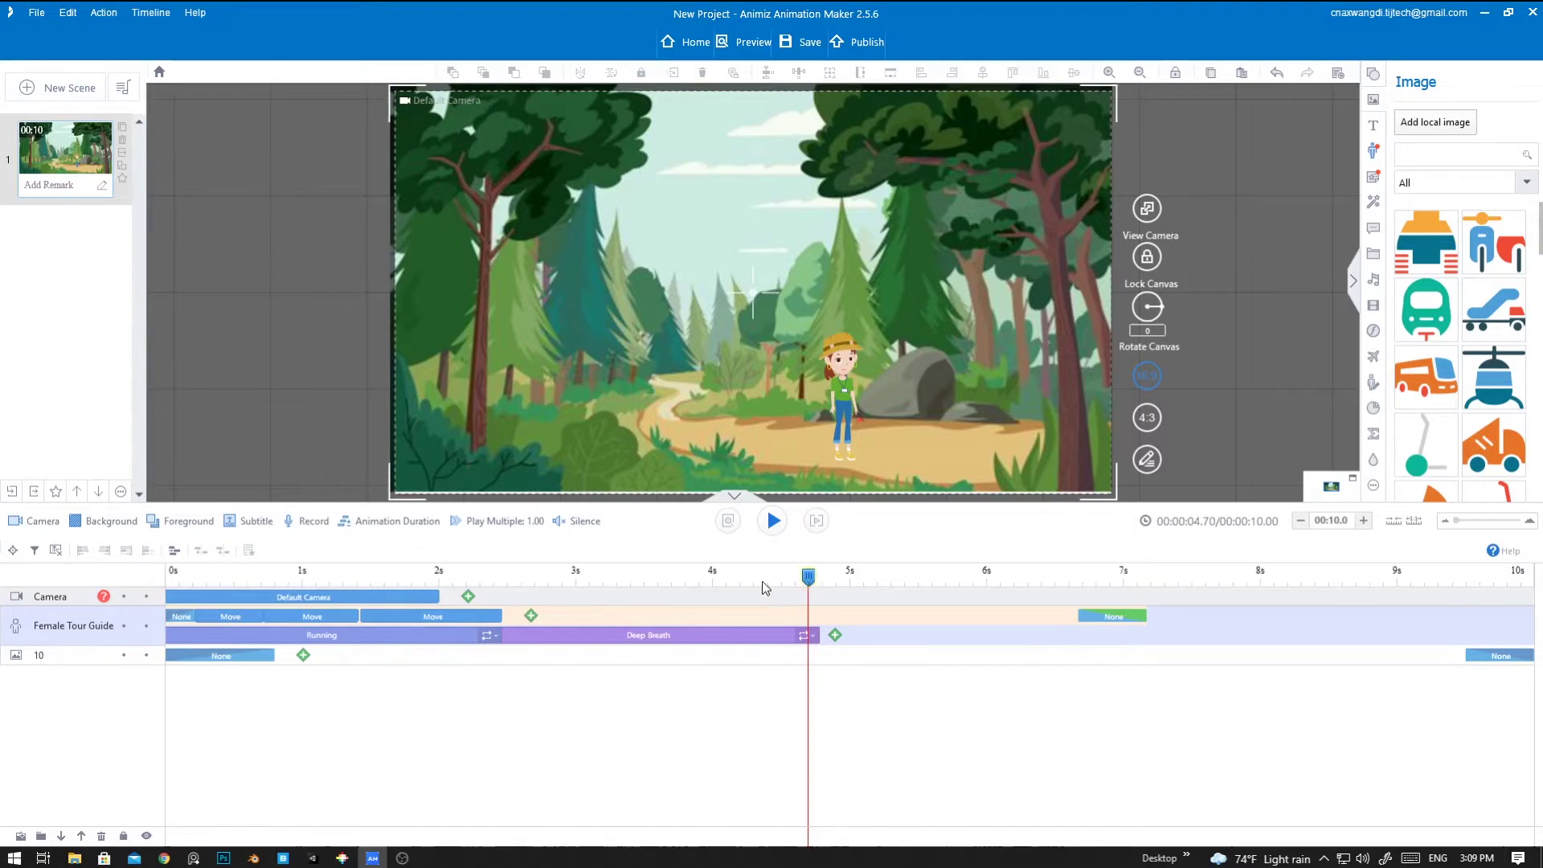
pyautogui.press('space')
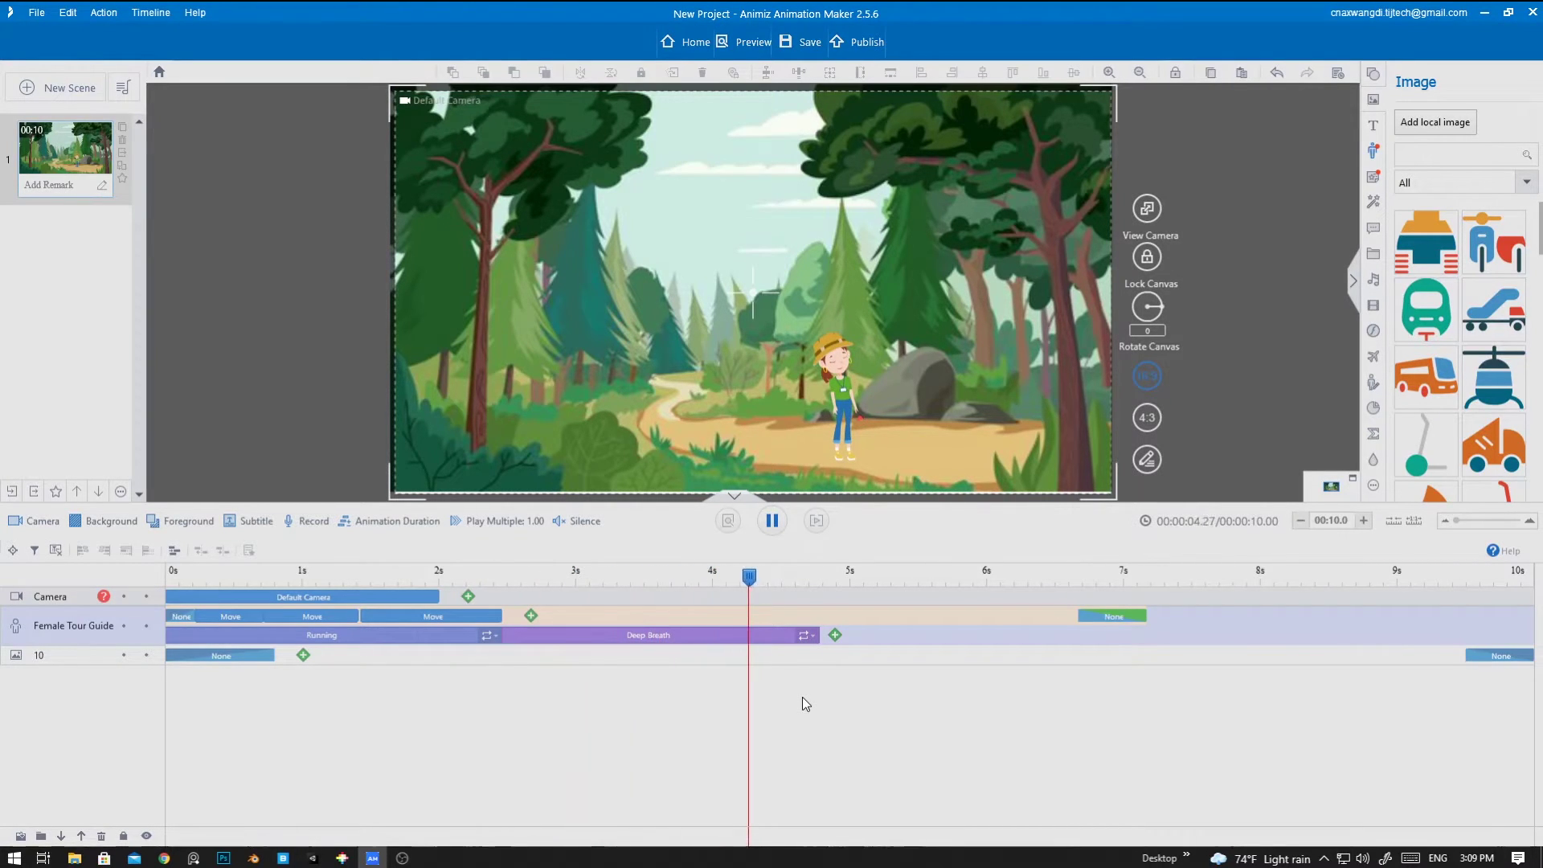
pyautogui.press('space')
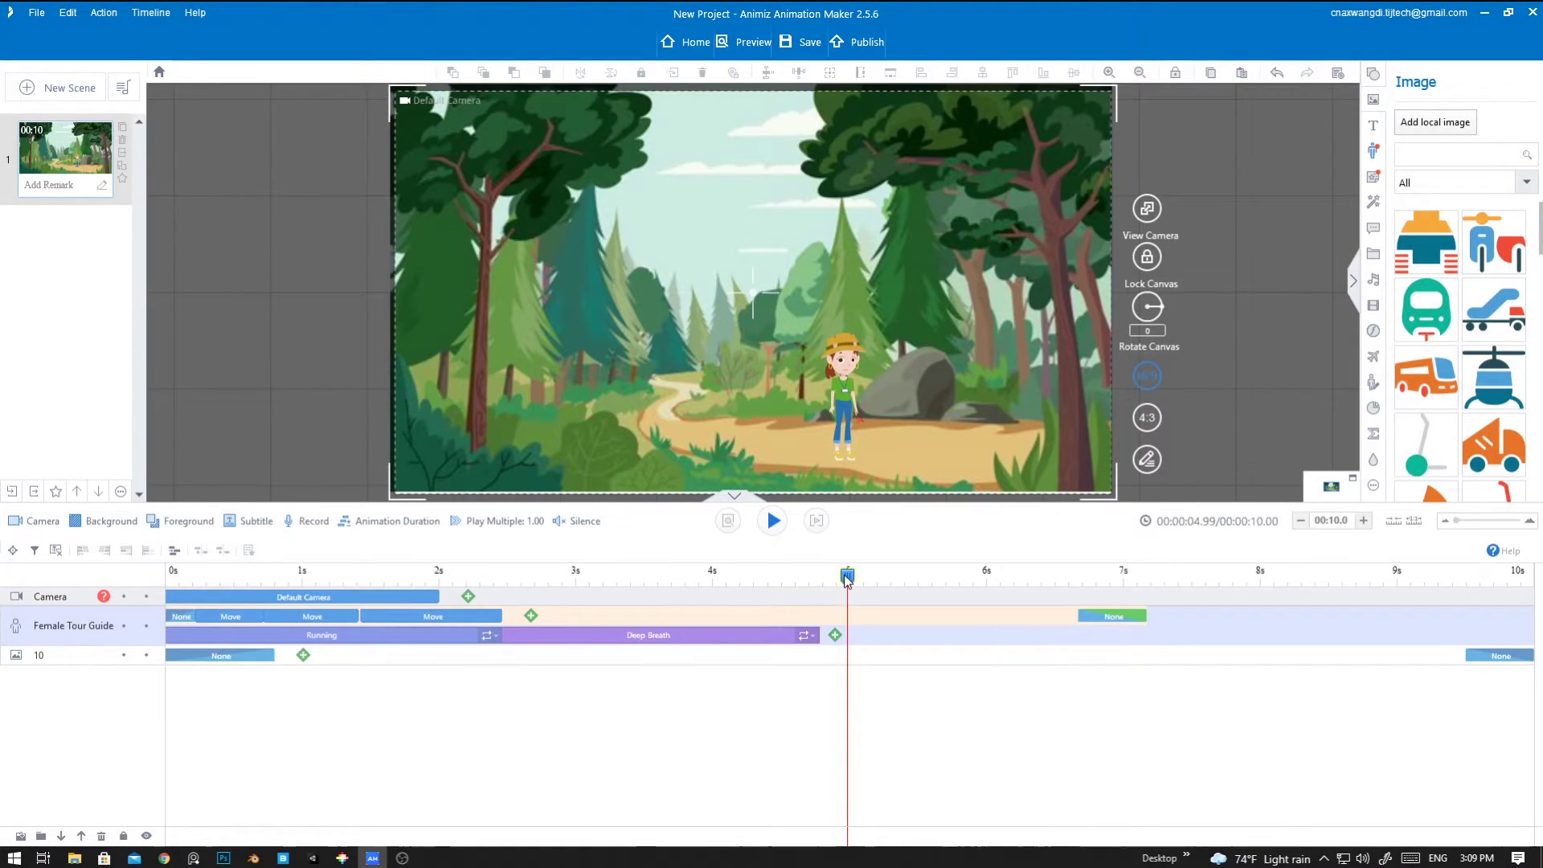
pyautogui.moveTo(847, 581); pyautogui.dragTo(822, 575)
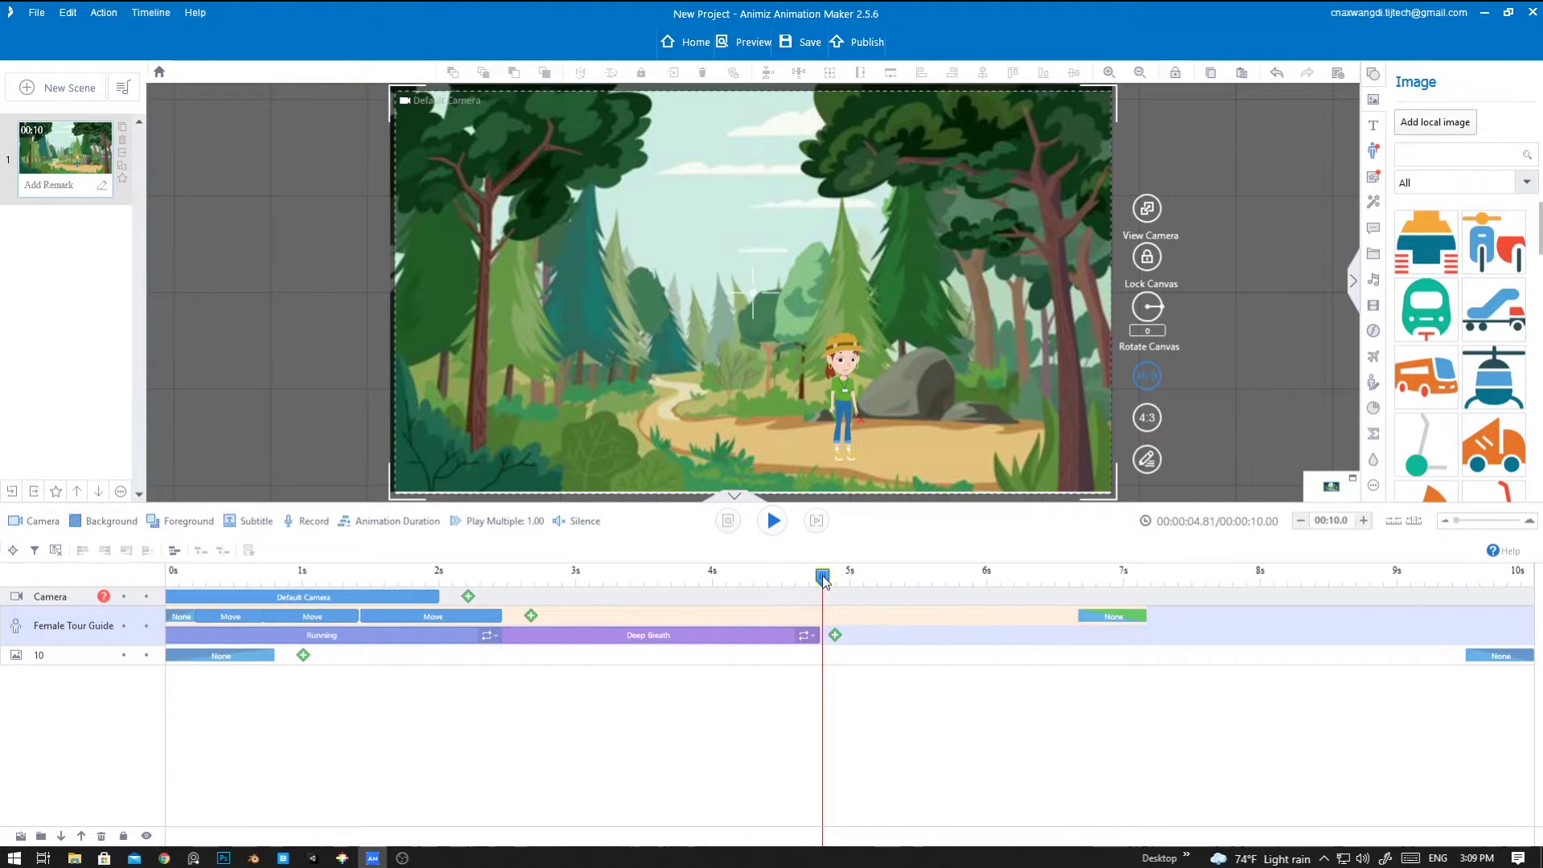
# - Add a second Running motion after Deep Breath, extending it to about 6.7s
pyautogui.click(835, 636)
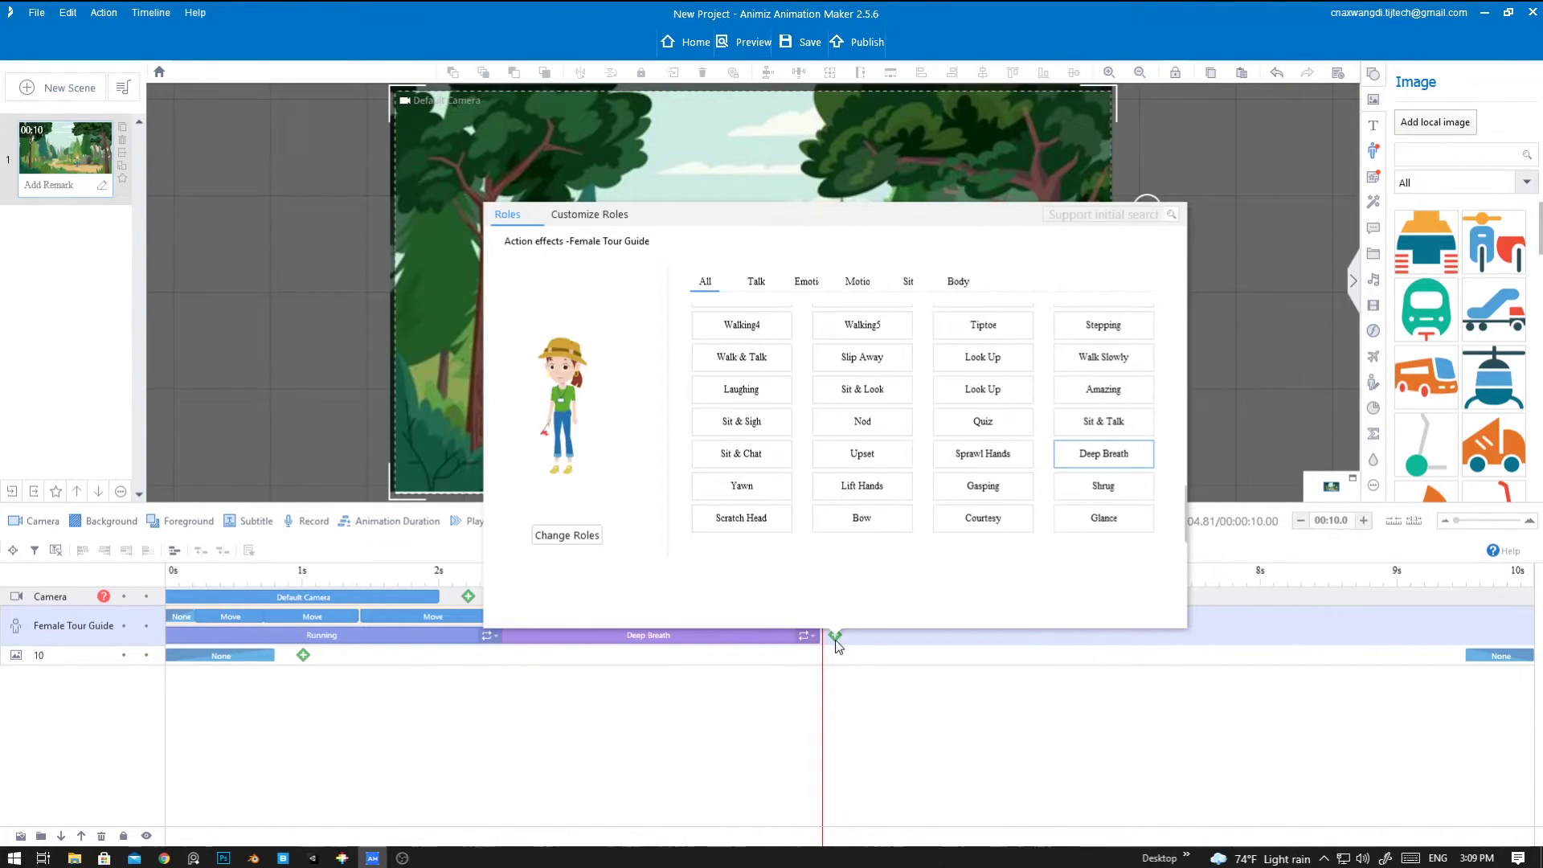
pyautogui.click(857, 282)
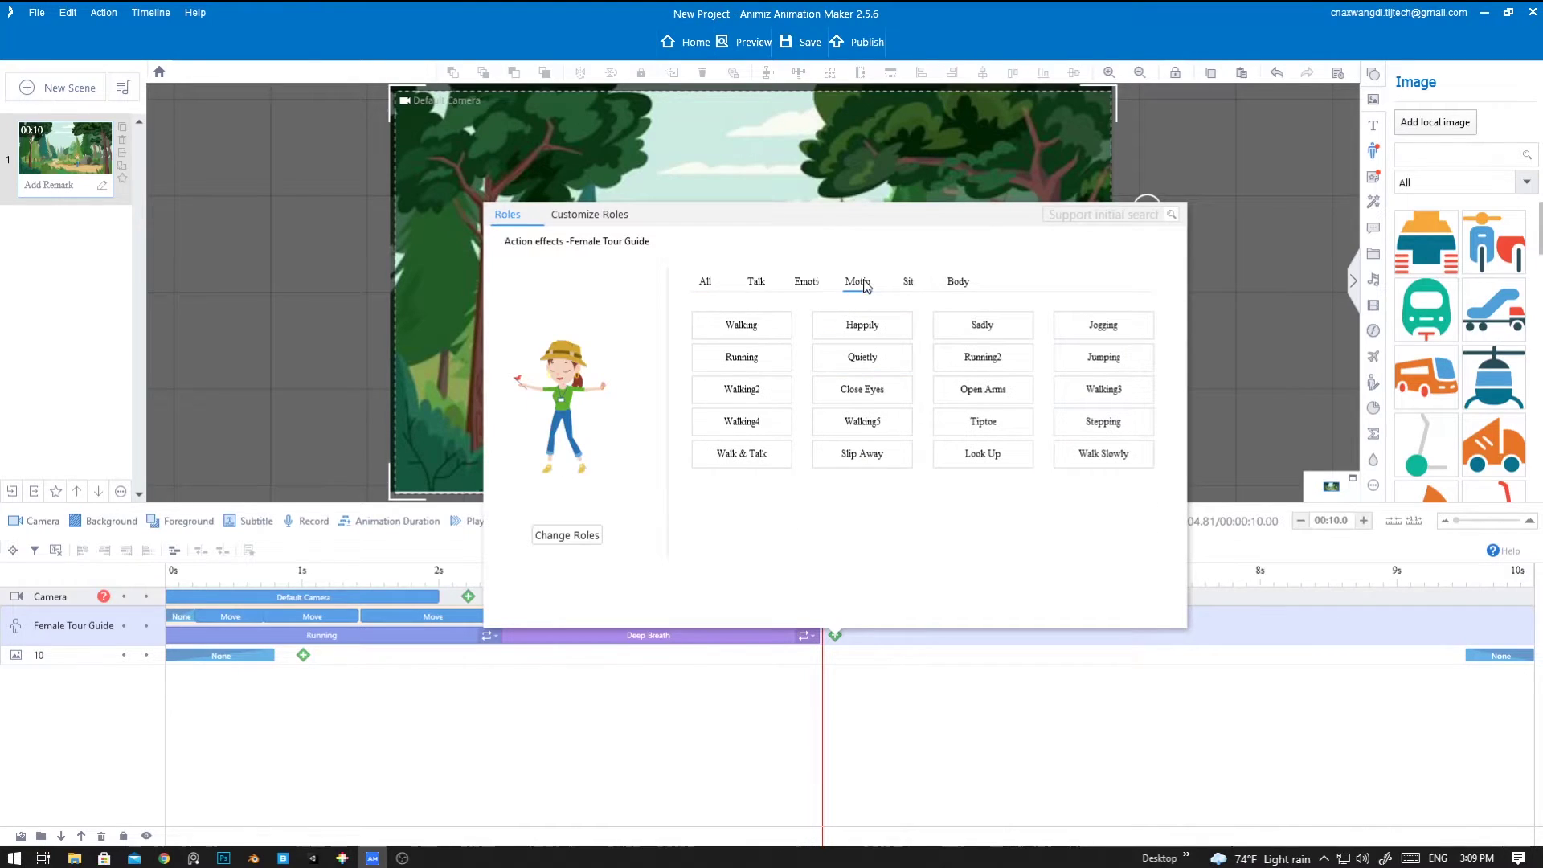
pyautogui.doubleClick(744, 358)
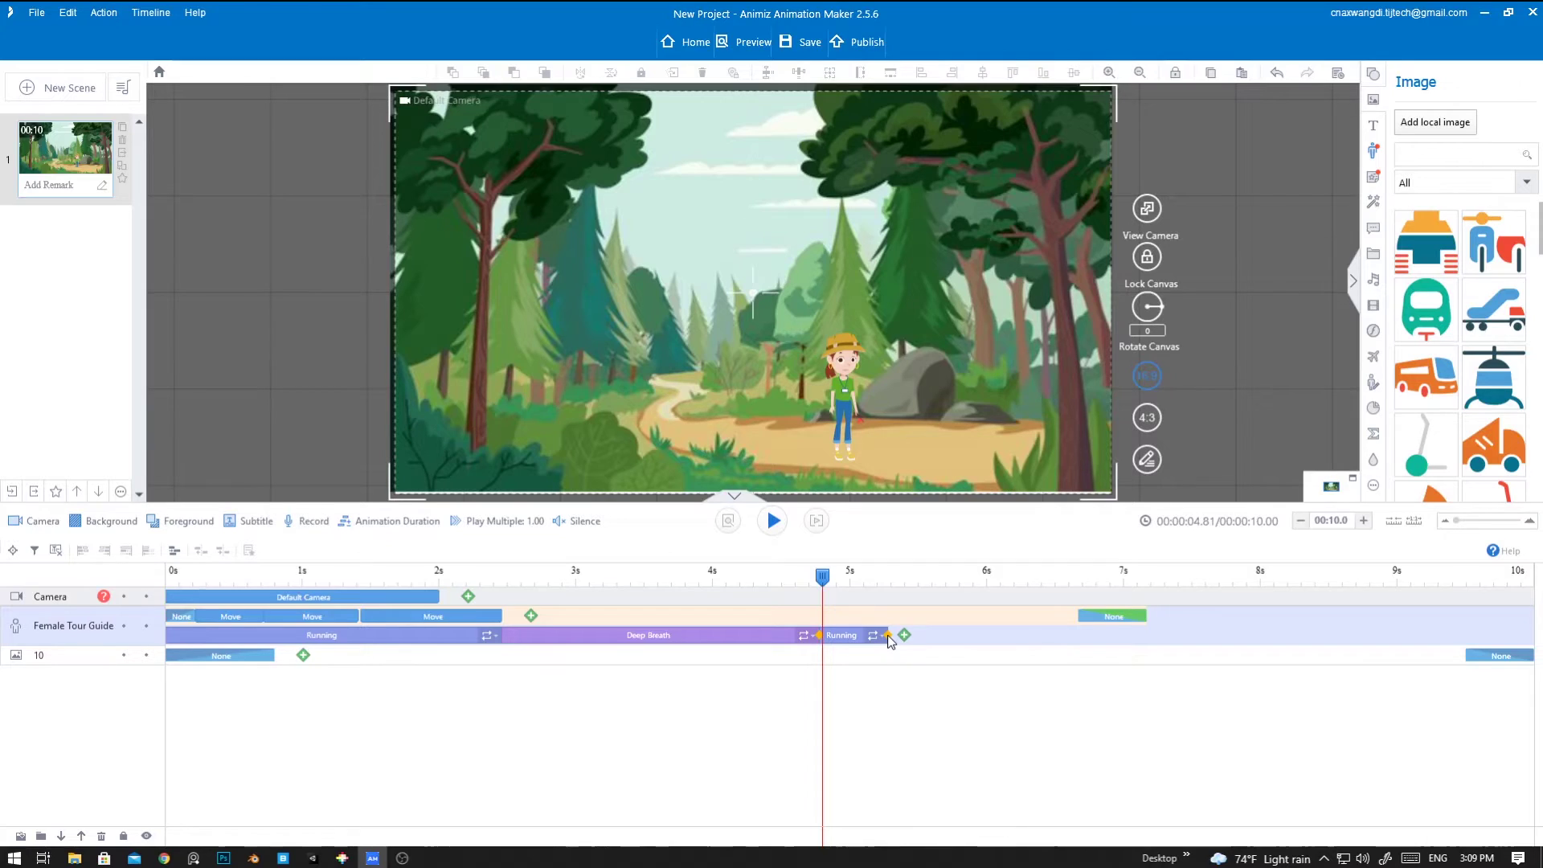
pyautogui.moveTo(888, 636); pyautogui.dragTo(1079, 649)
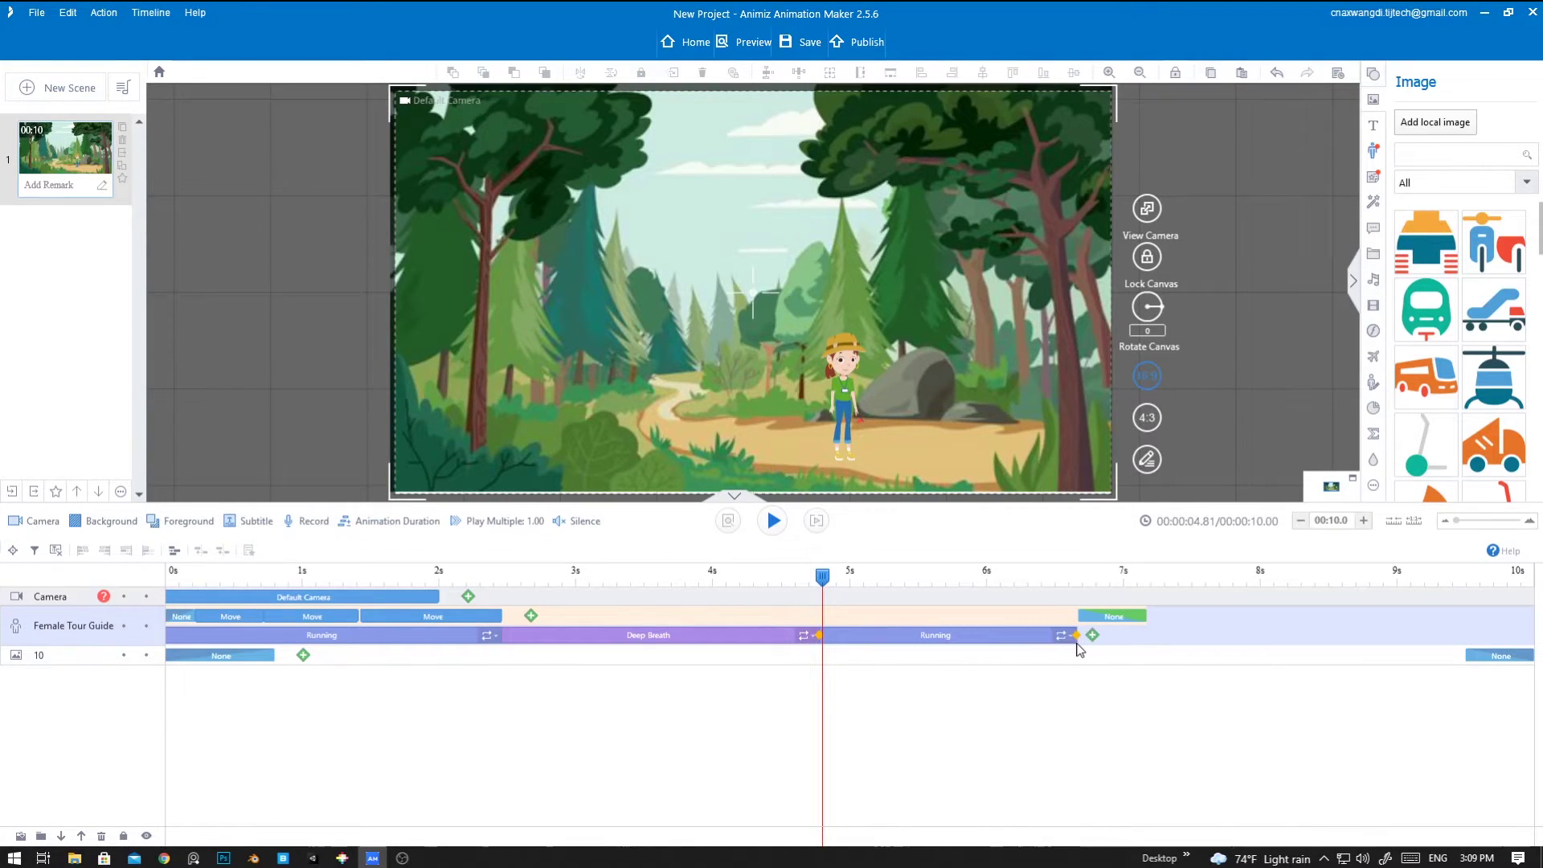
# - Add a Move animation to the guide starting at about 4.8s, with the playhead at 6.6s
pyautogui.click(531, 617)
pyautogui.click(195, 277)
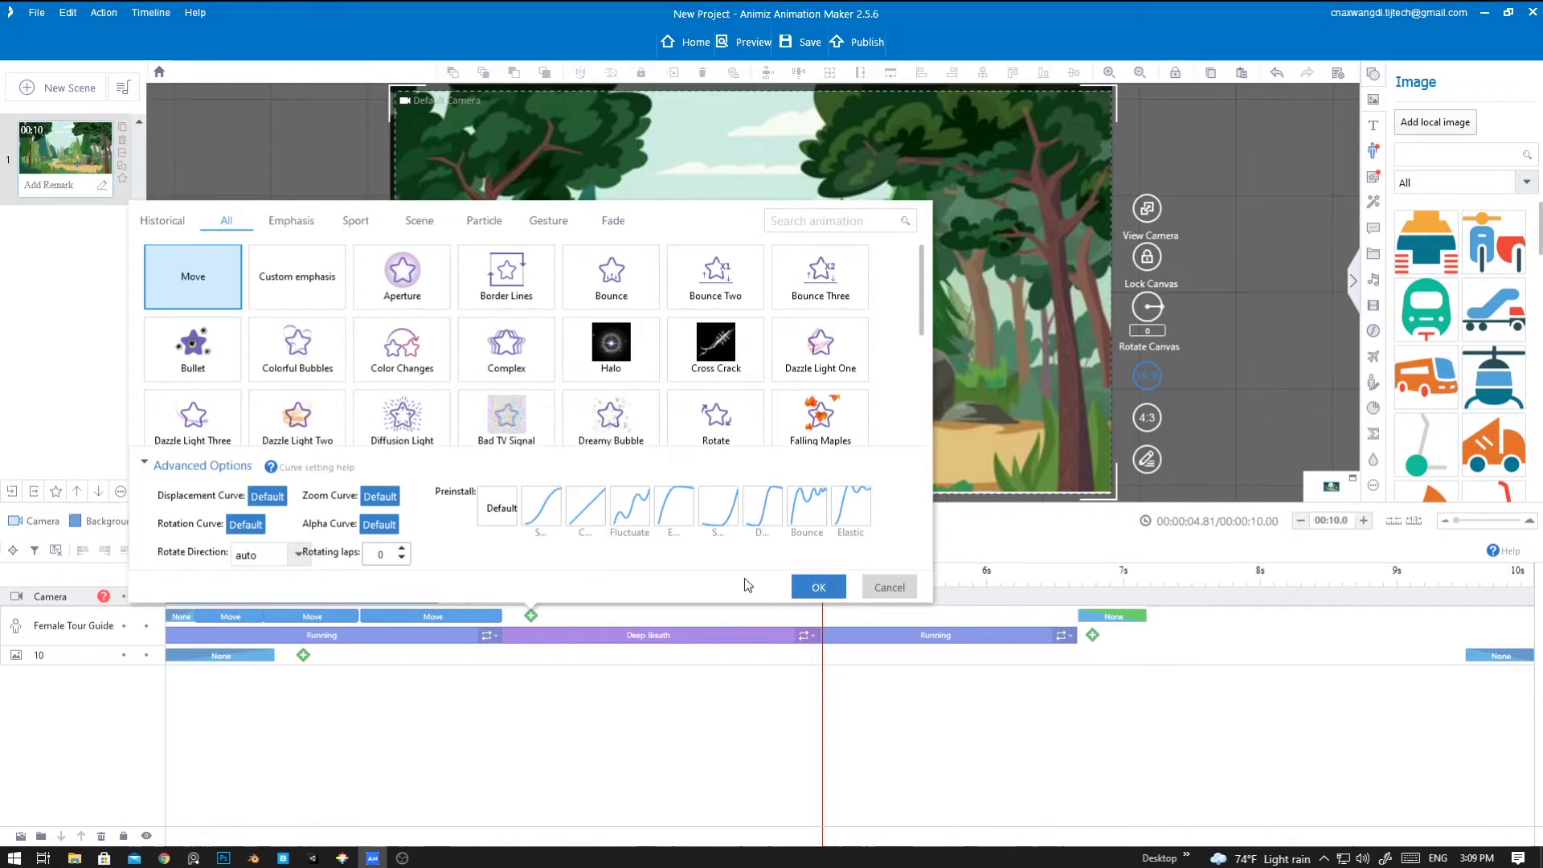
pyautogui.click(818, 587)
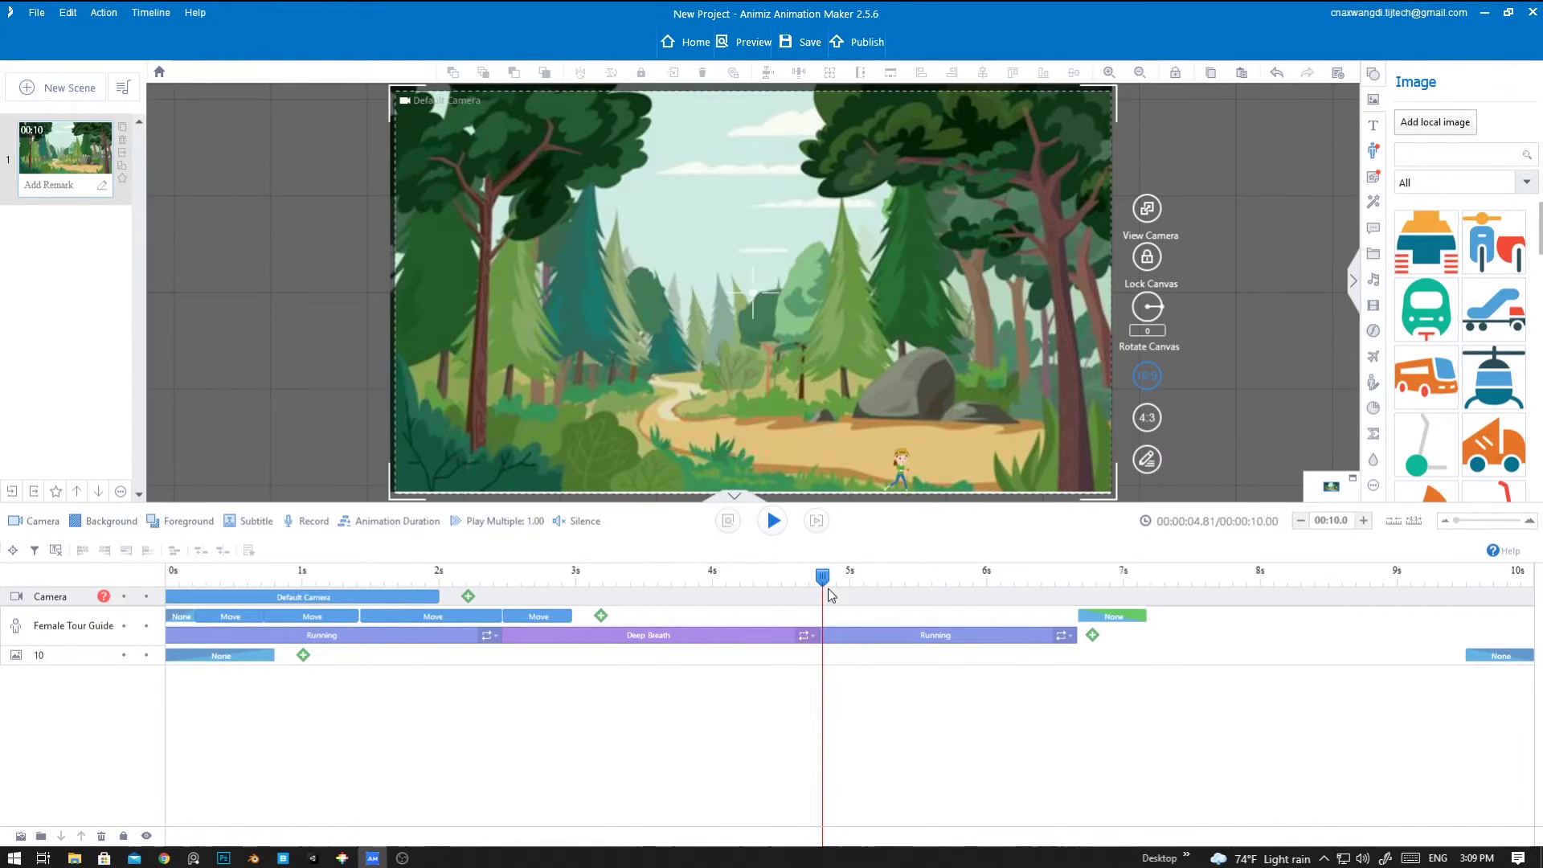
pyautogui.moveTo(549, 623); pyautogui.dragTo(1076, 617)
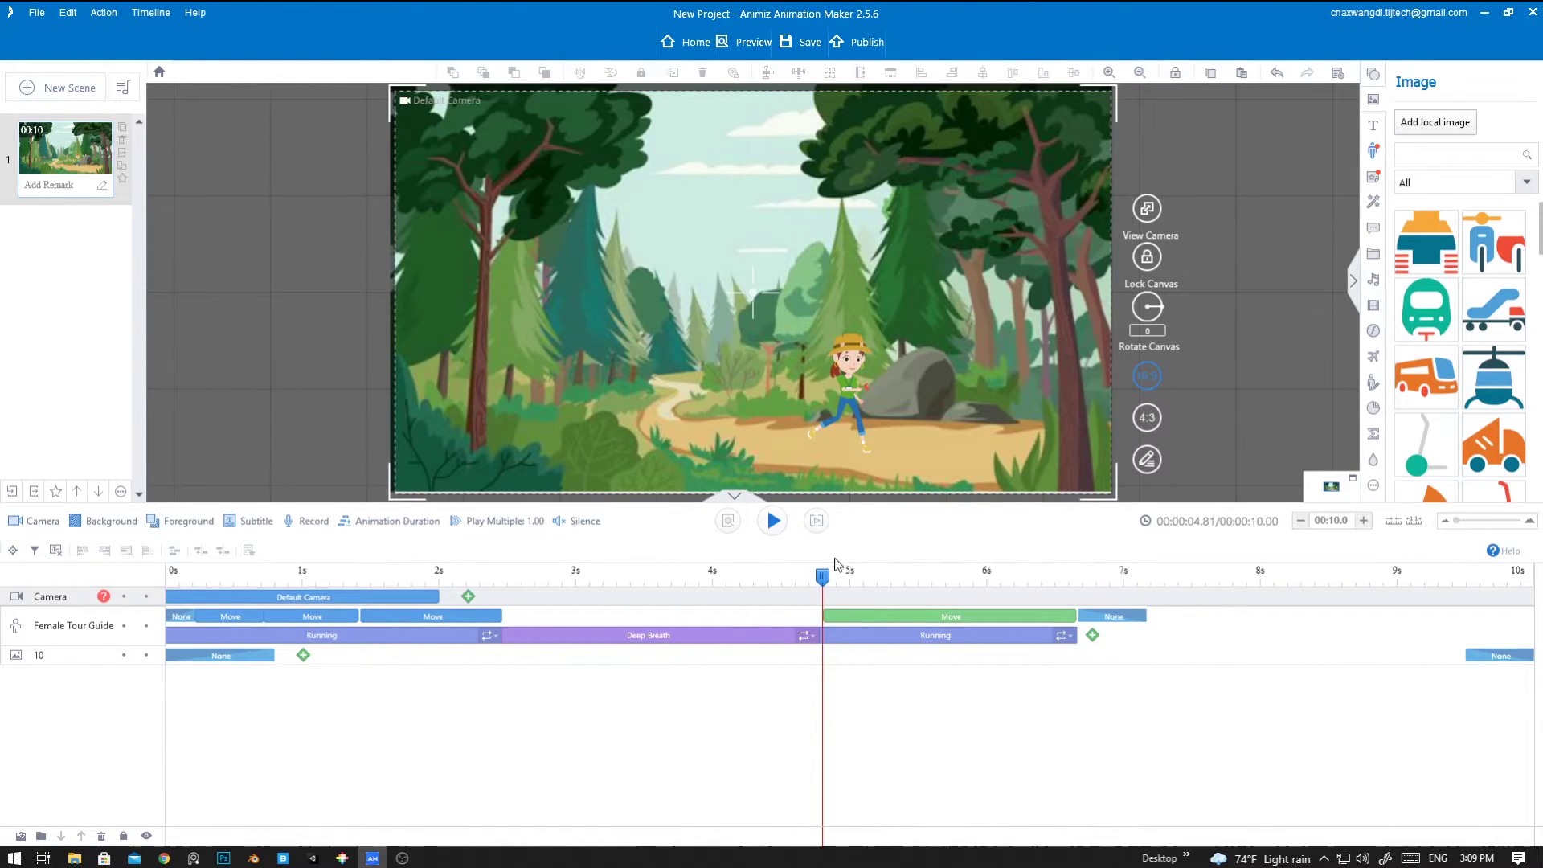
pyautogui.moveTo(823, 577); pyautogui.dragTo(1076, 580)
# - Drag the tour guide off the stage's right edge and enlarge her, then rewind the timeline
pyautogui.click(899, 464)
pyautogui.click(902, 476)
pyautogui.click(902, 470)
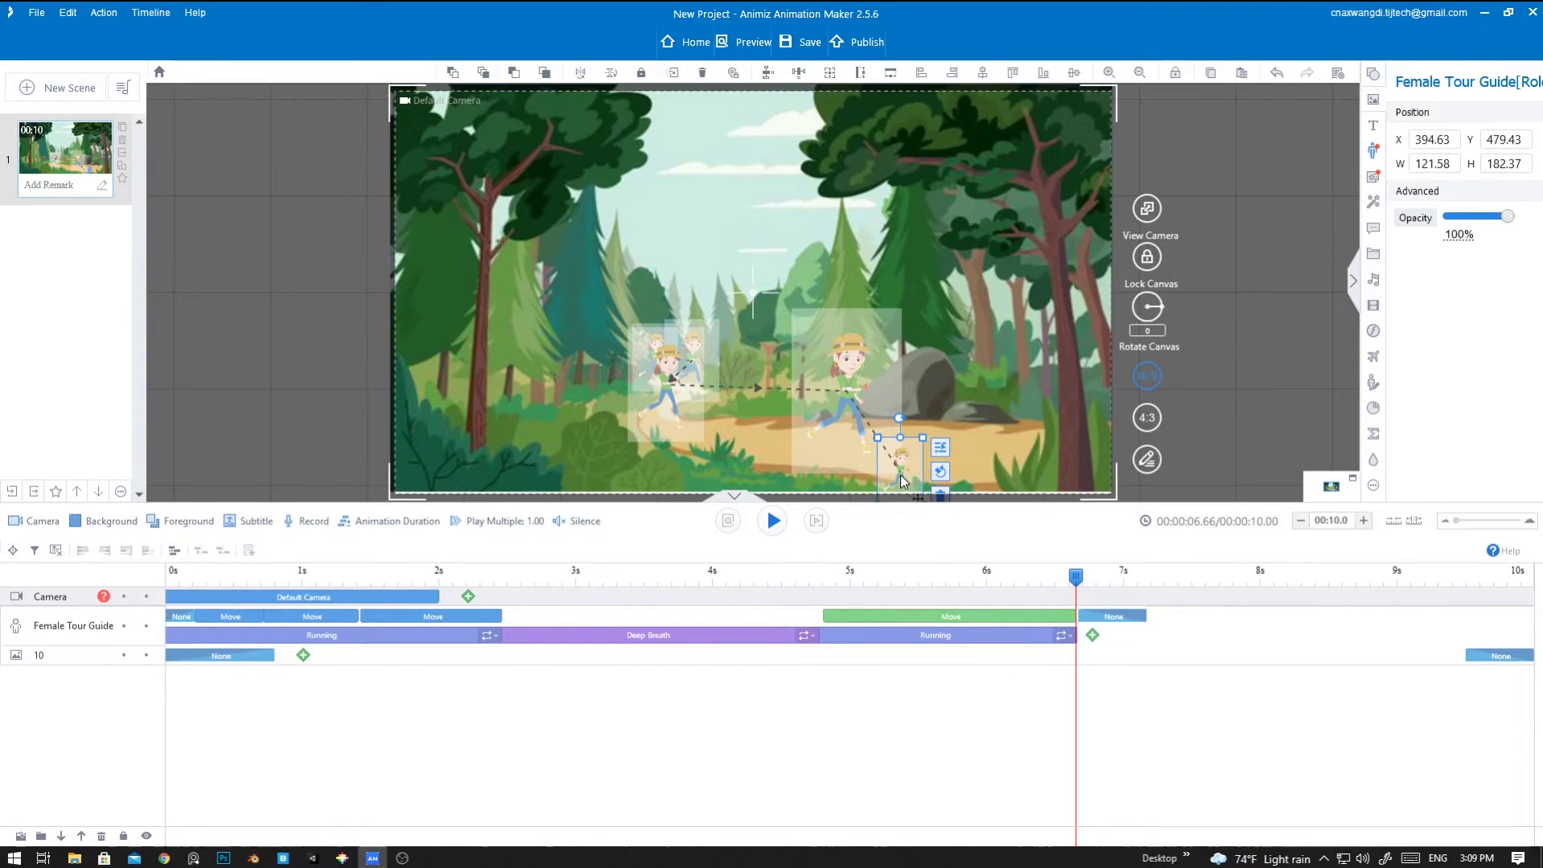
pyautogui.moveTo(912, 467)
pyautogui.mouseDown()
pyautogui.moveTo(959, 435)
pyautogui.moveTo(1093, 404)
pyautogui.mouseUp()
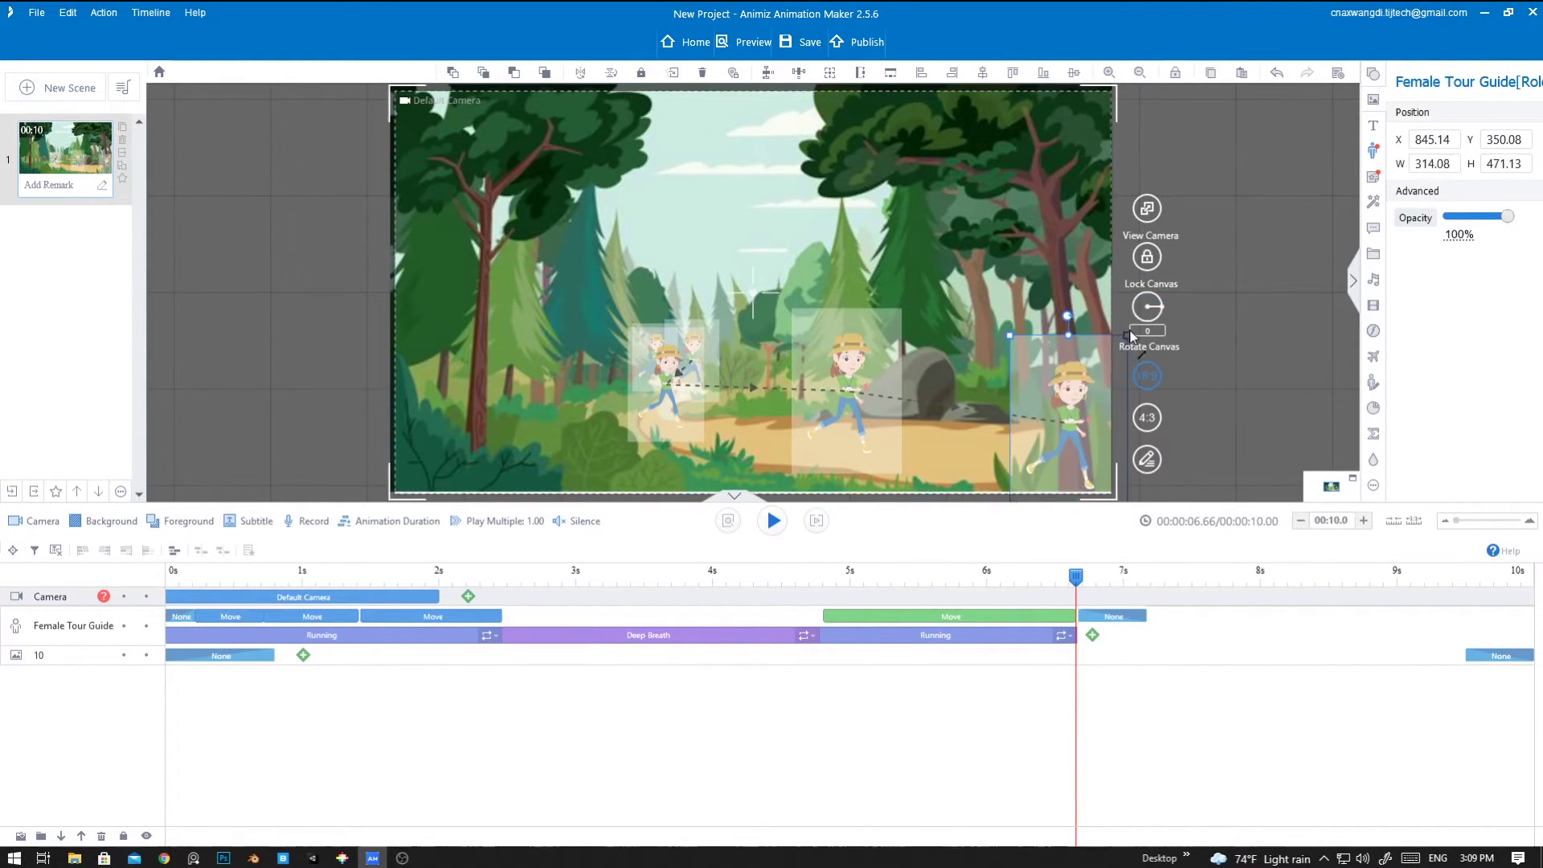
pyautogui.moveTo(1130, 336); pyautogui.dragTo(1162, 316)
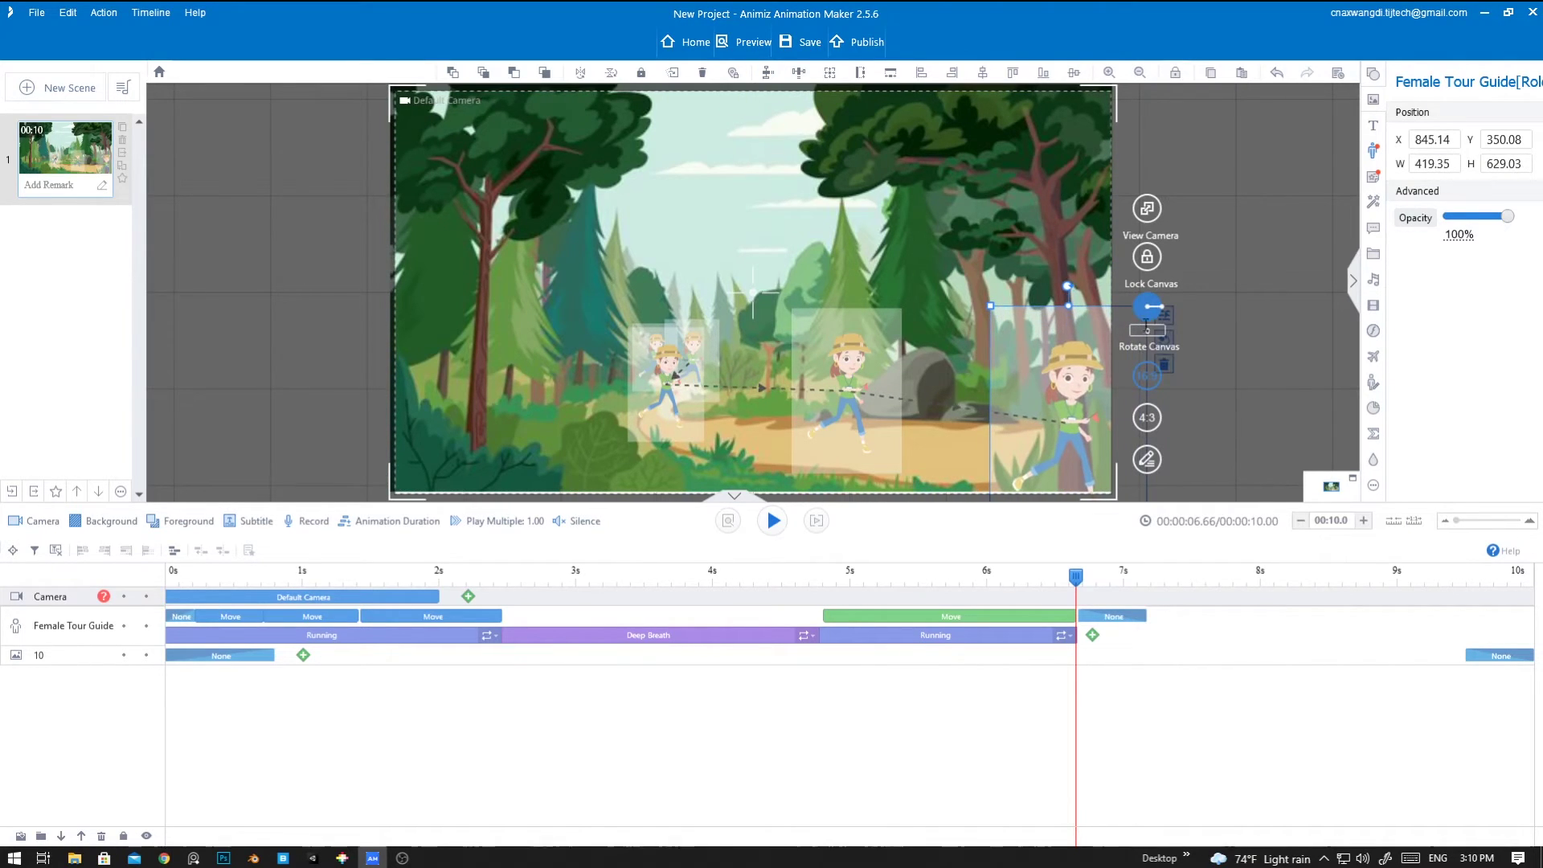
pyautogui.moveTo(1085, 374); pyautogui.dragTo(1192, 341)
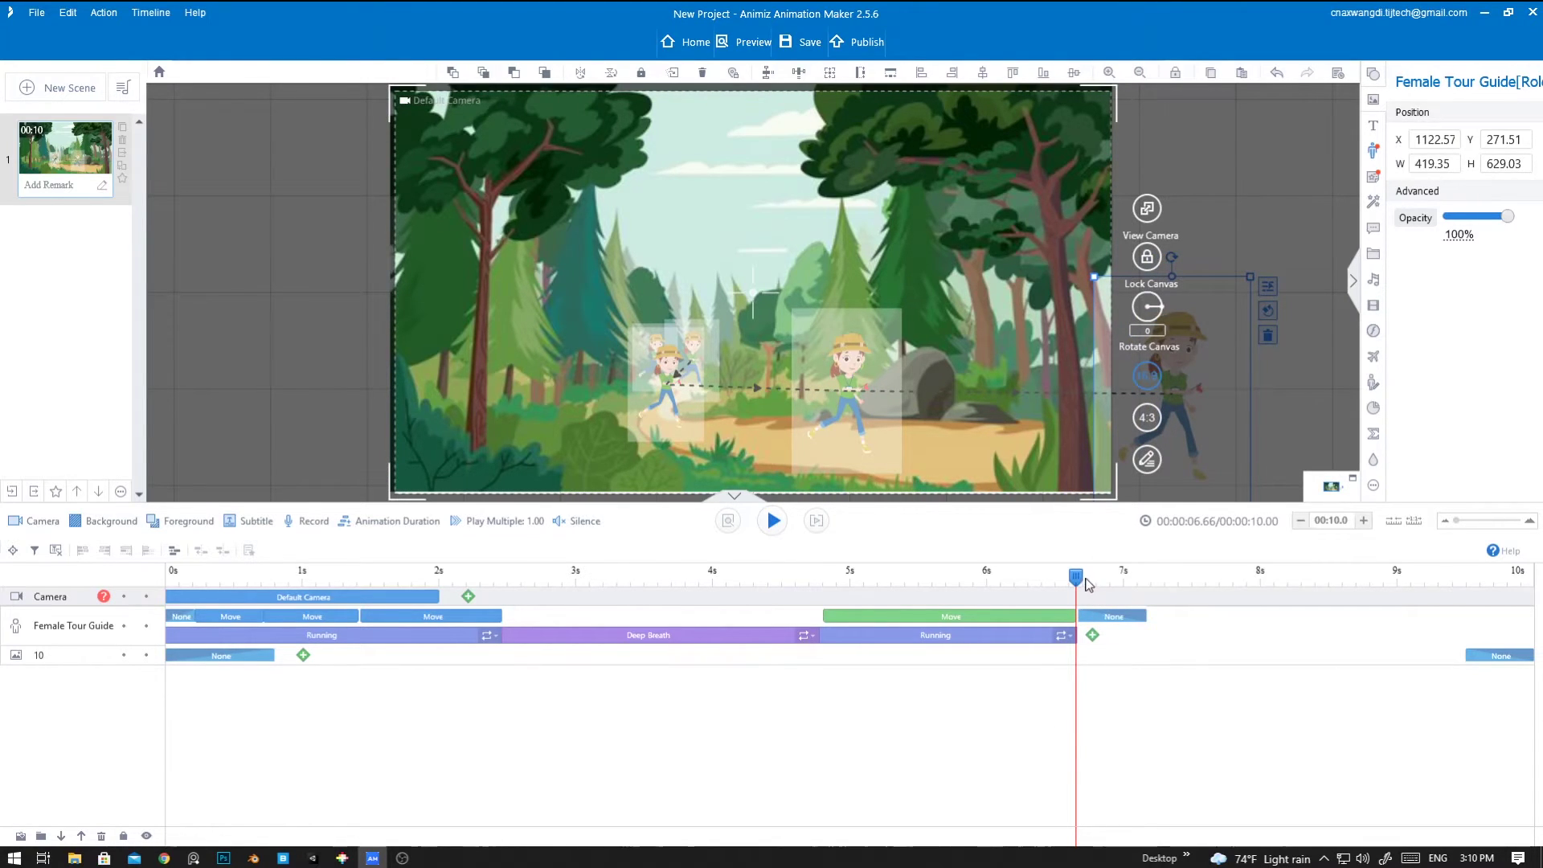
pyautogui.moveTo(1077, 576); pyautogui.dragTo(490, 604)
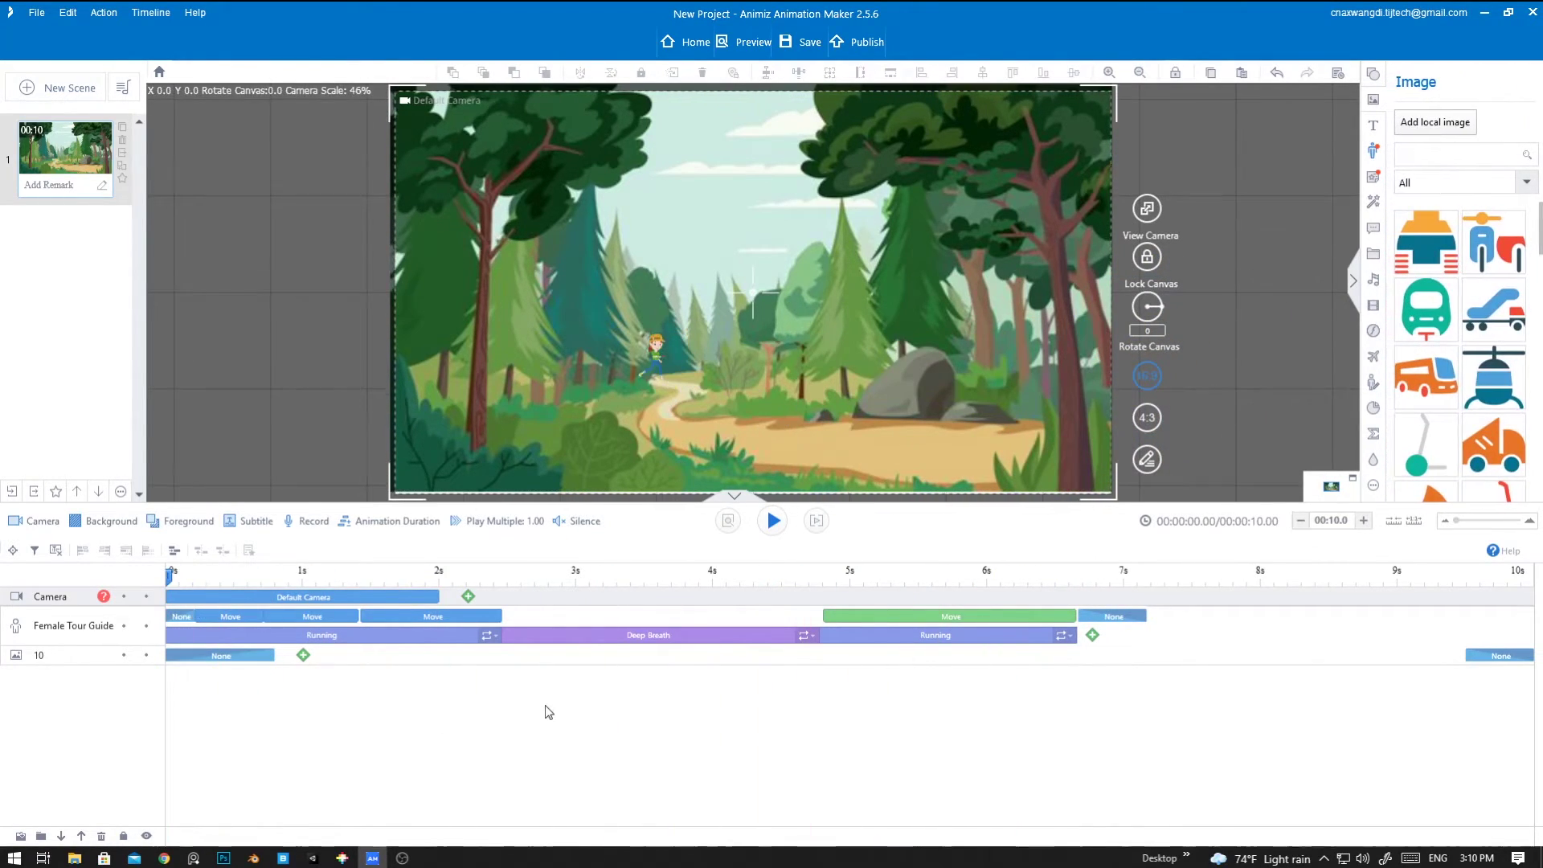
# - Preview the whole animation from the start, then open the scene's background music settings
pyautogui.press('space')
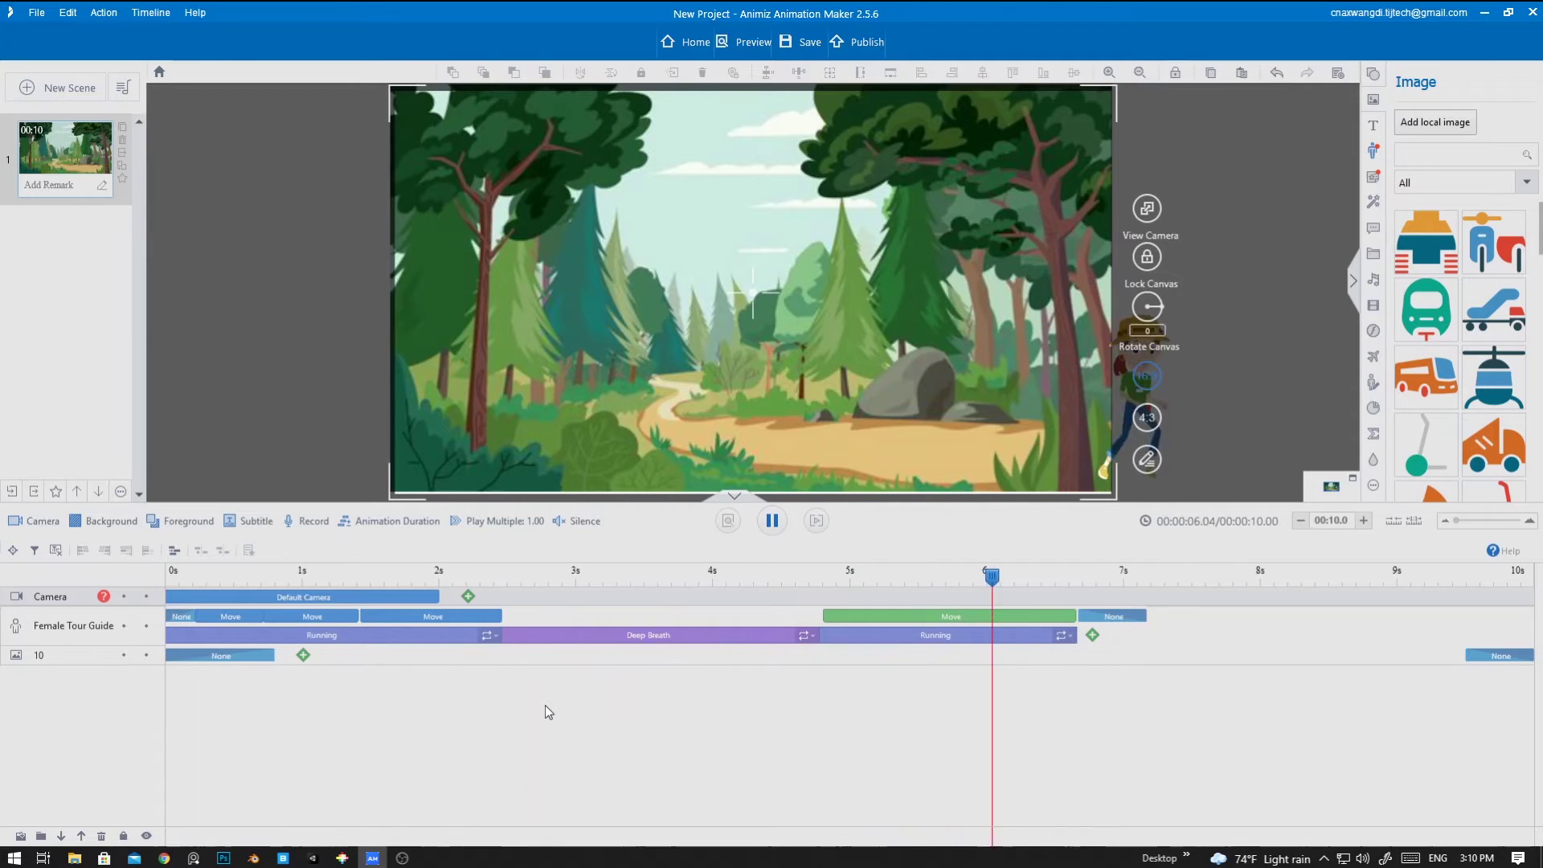
pyautogui.press('space')
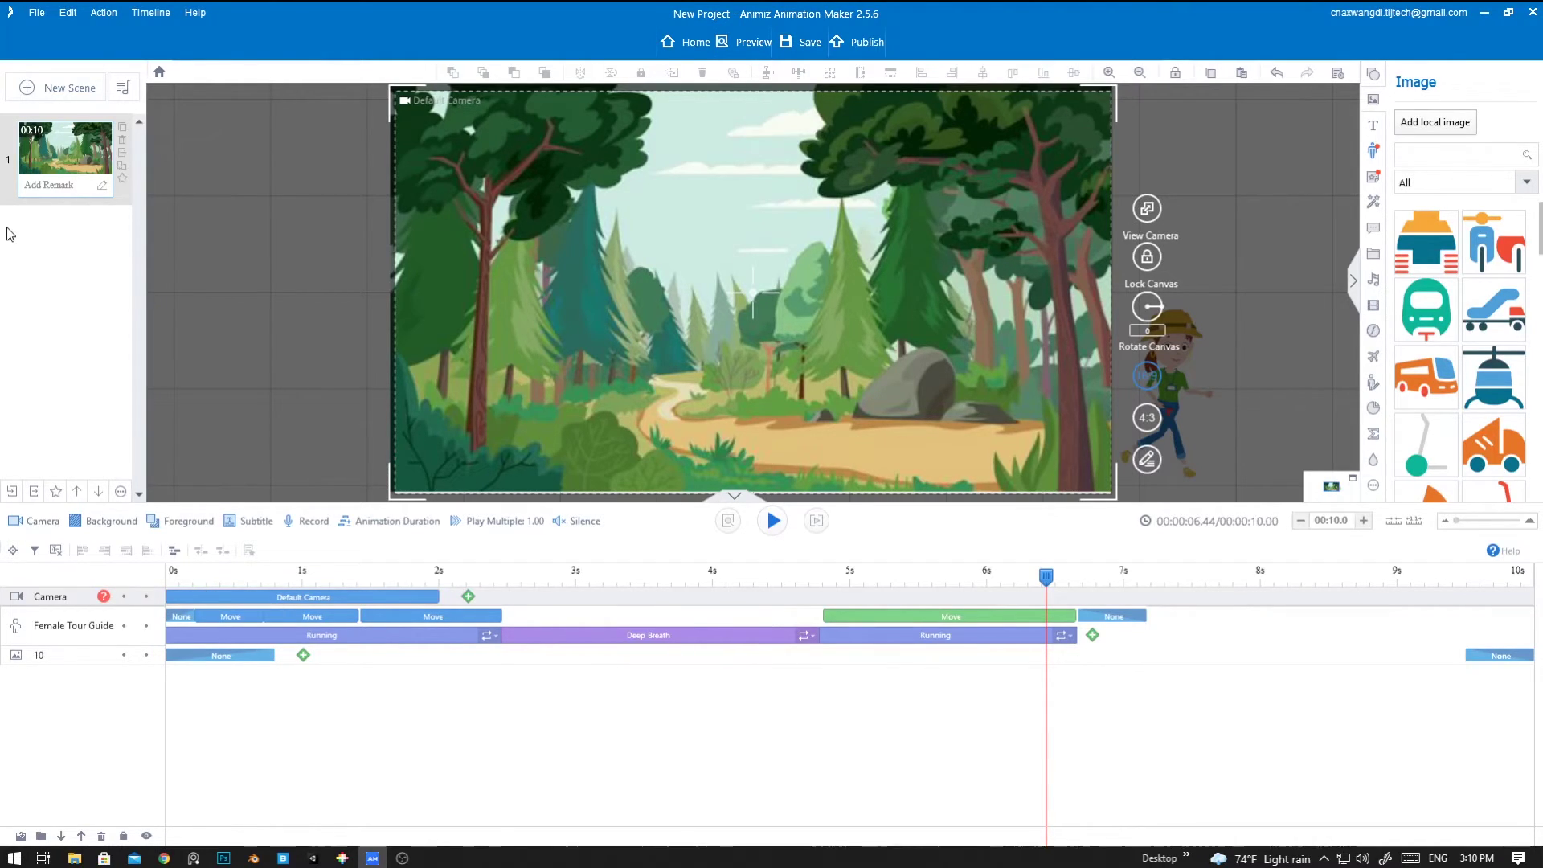
pyautogui.click(122, 96)
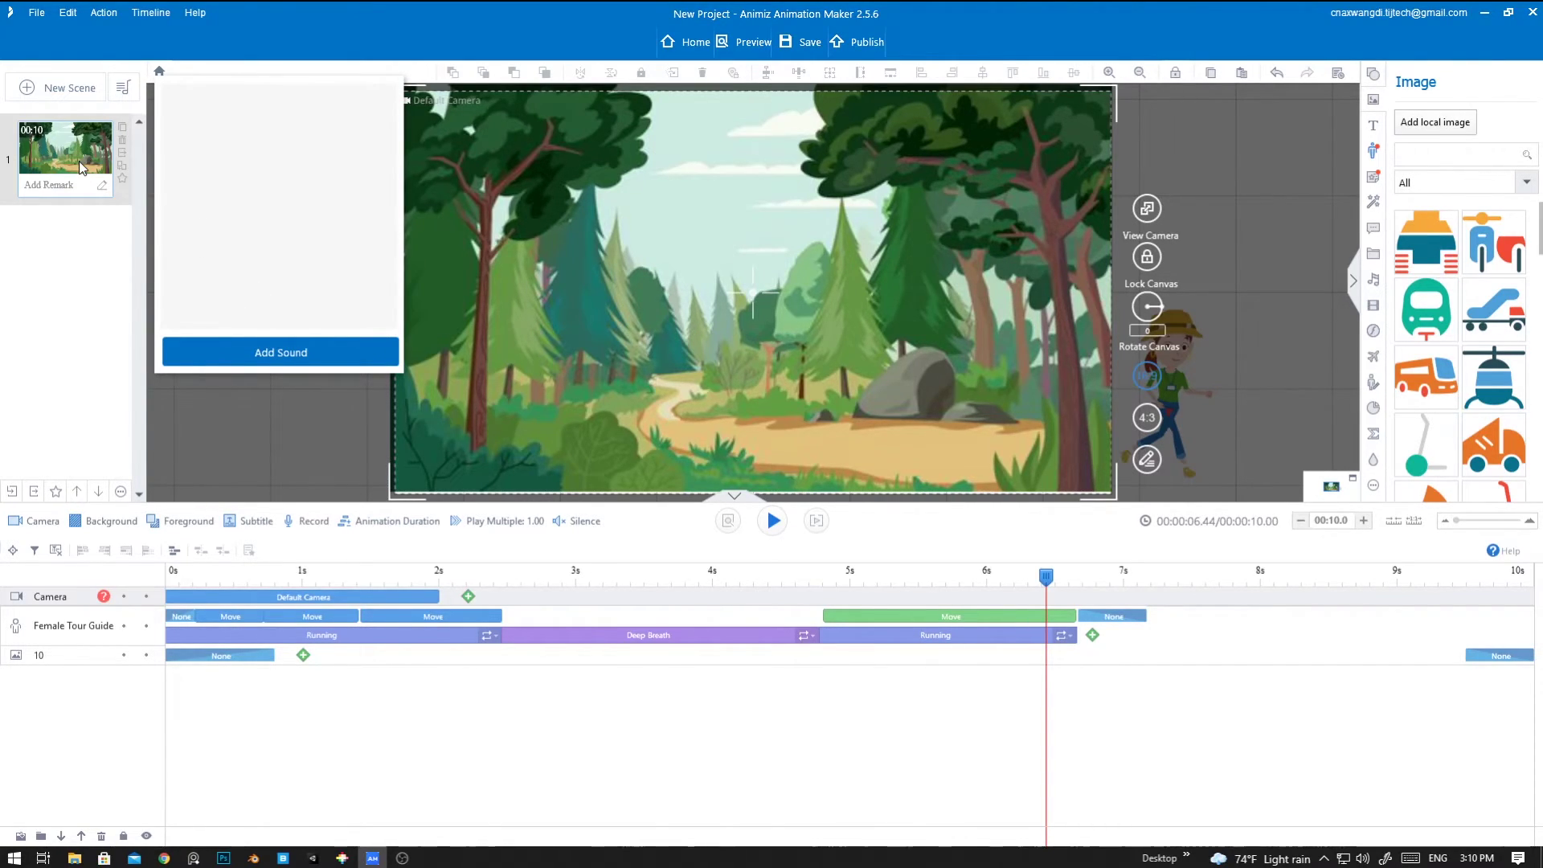
# - Import bensound-cute as a transcoded Audio track, extending the timeline to about 3:21
pyautogui.click(1222, 208)
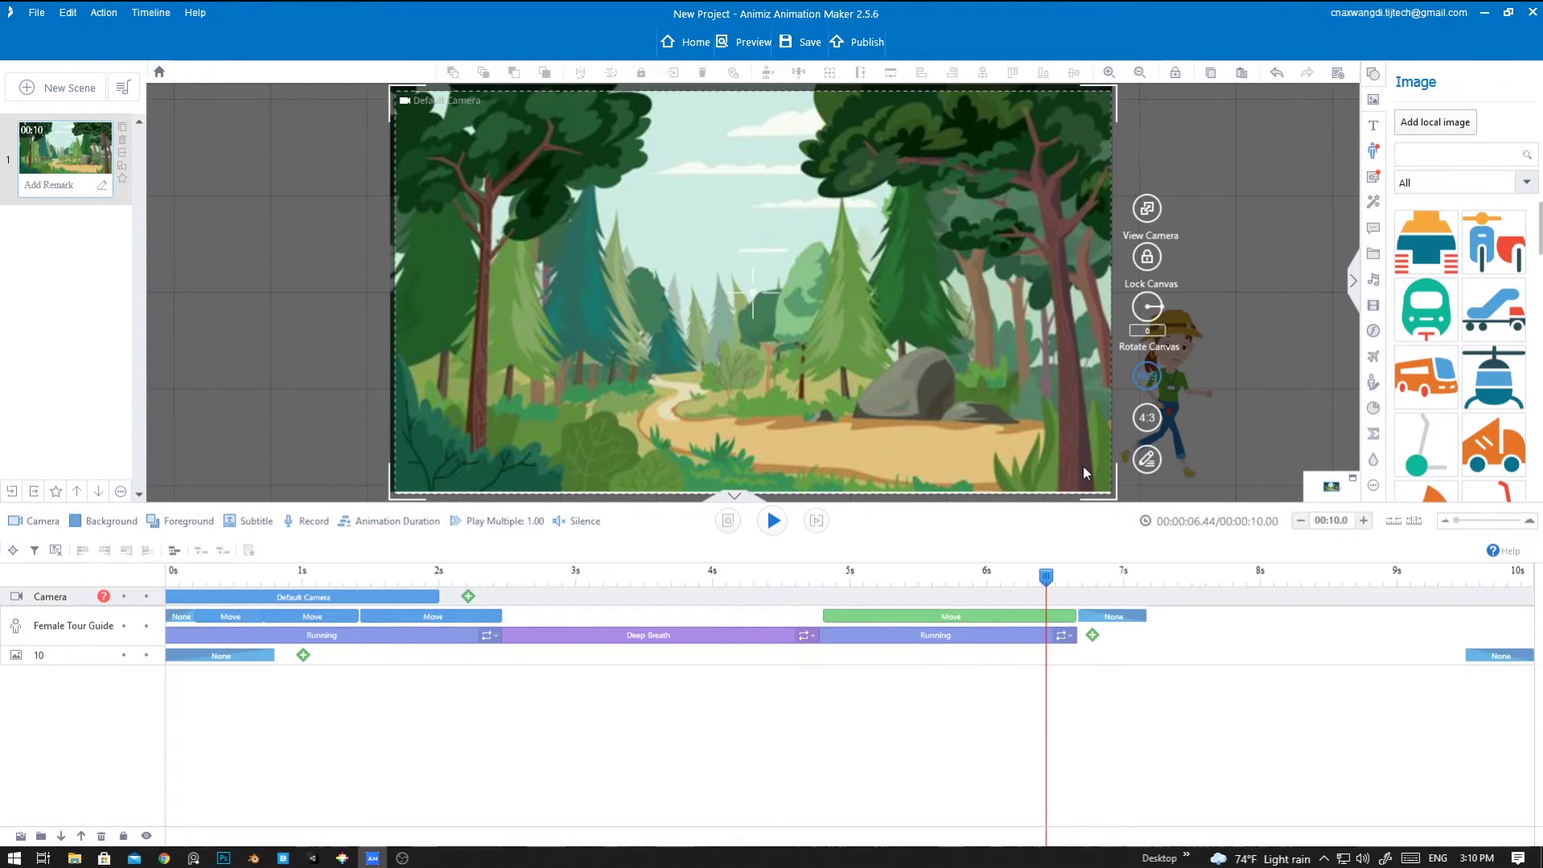
pyautogui.click(1374, 281)
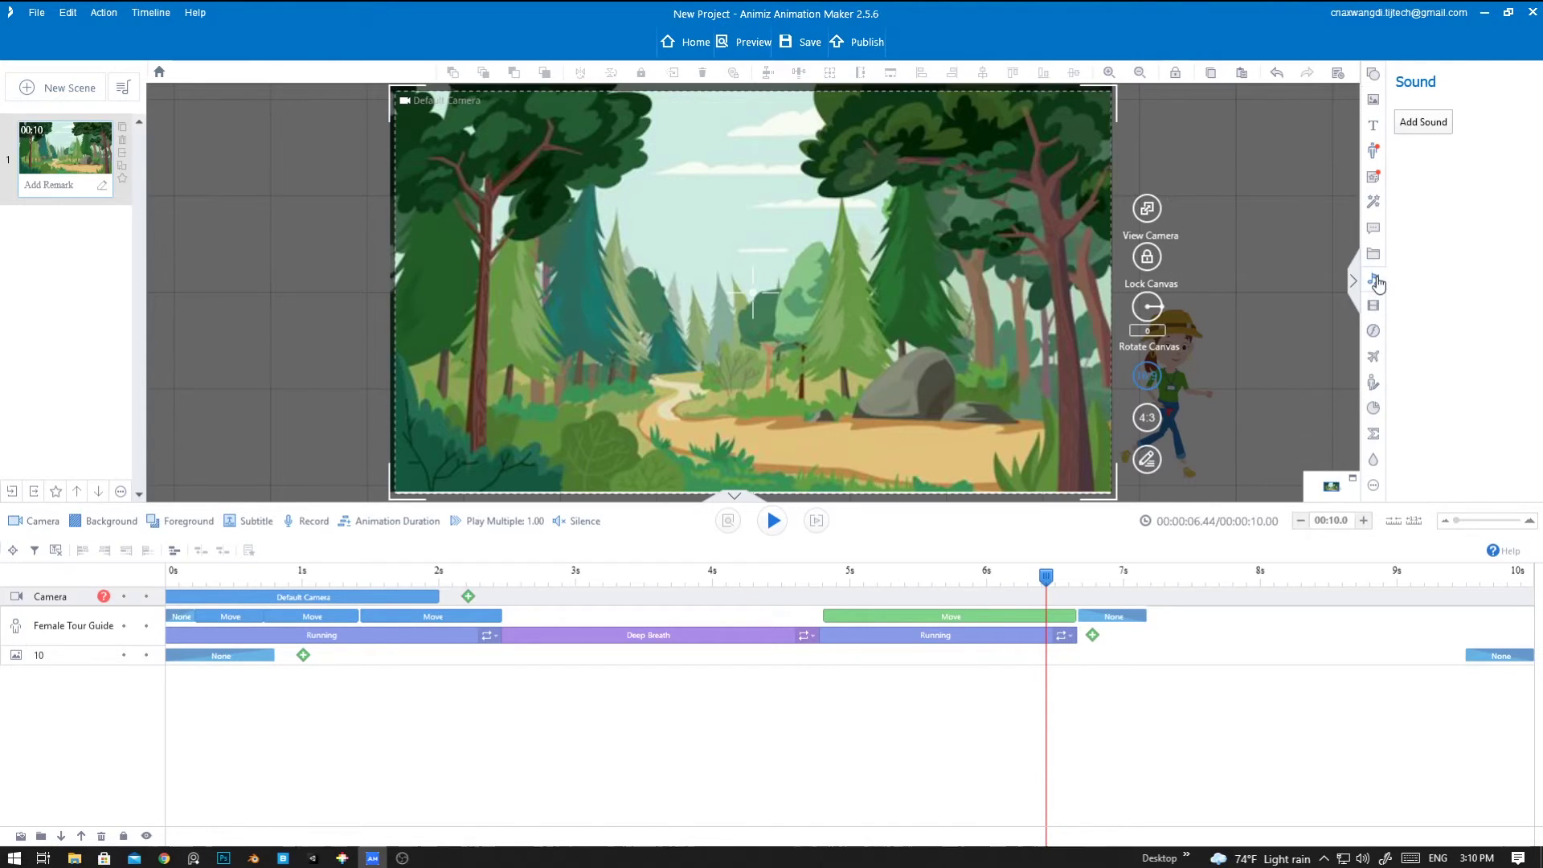
pyautogui.click(1427, 129)
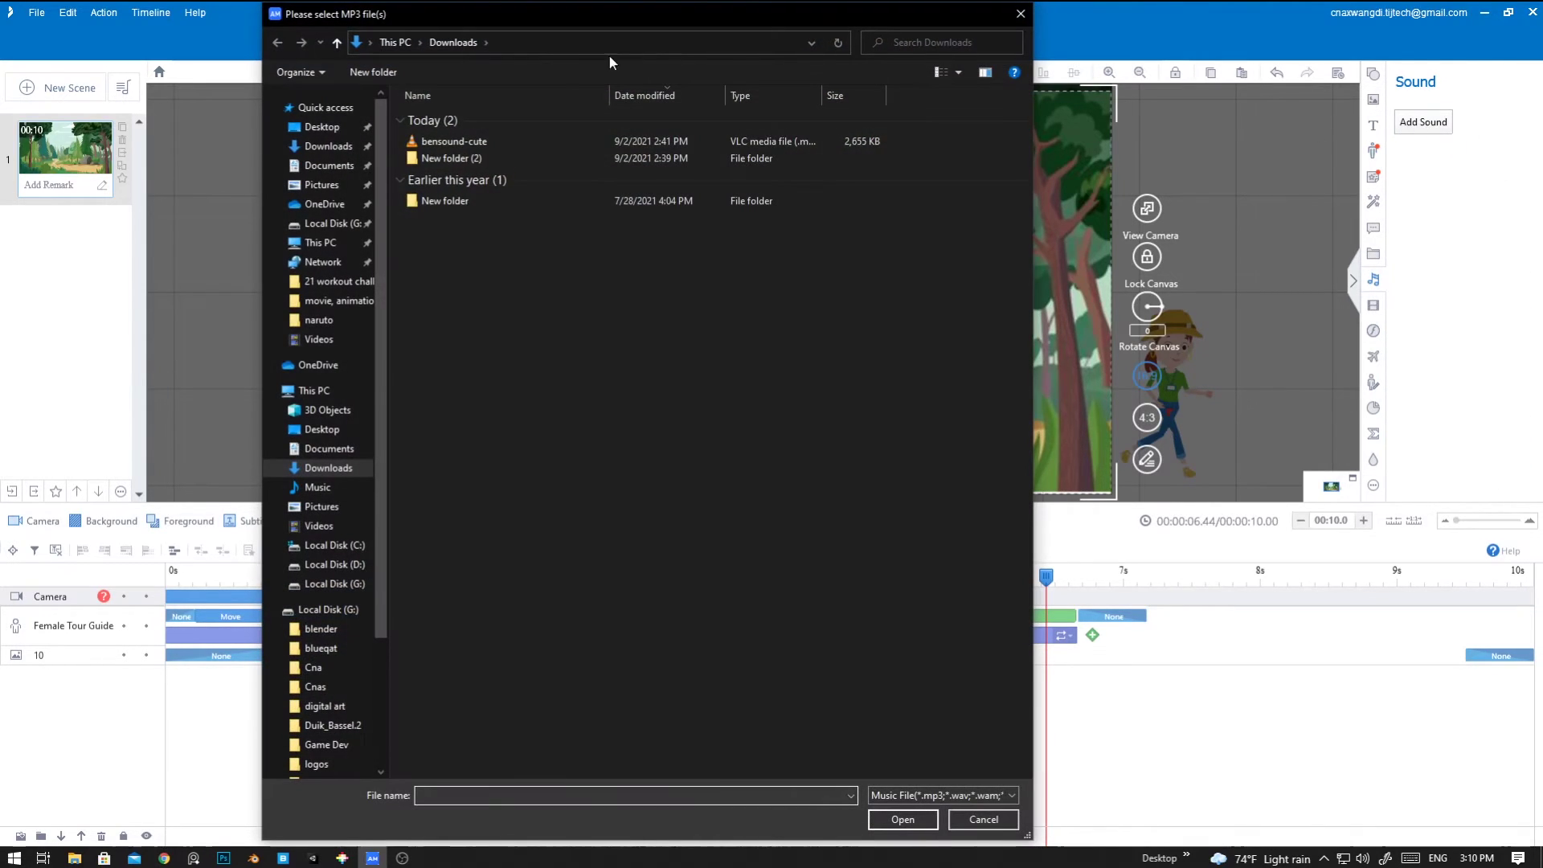
pyautogui.click(471, 141)
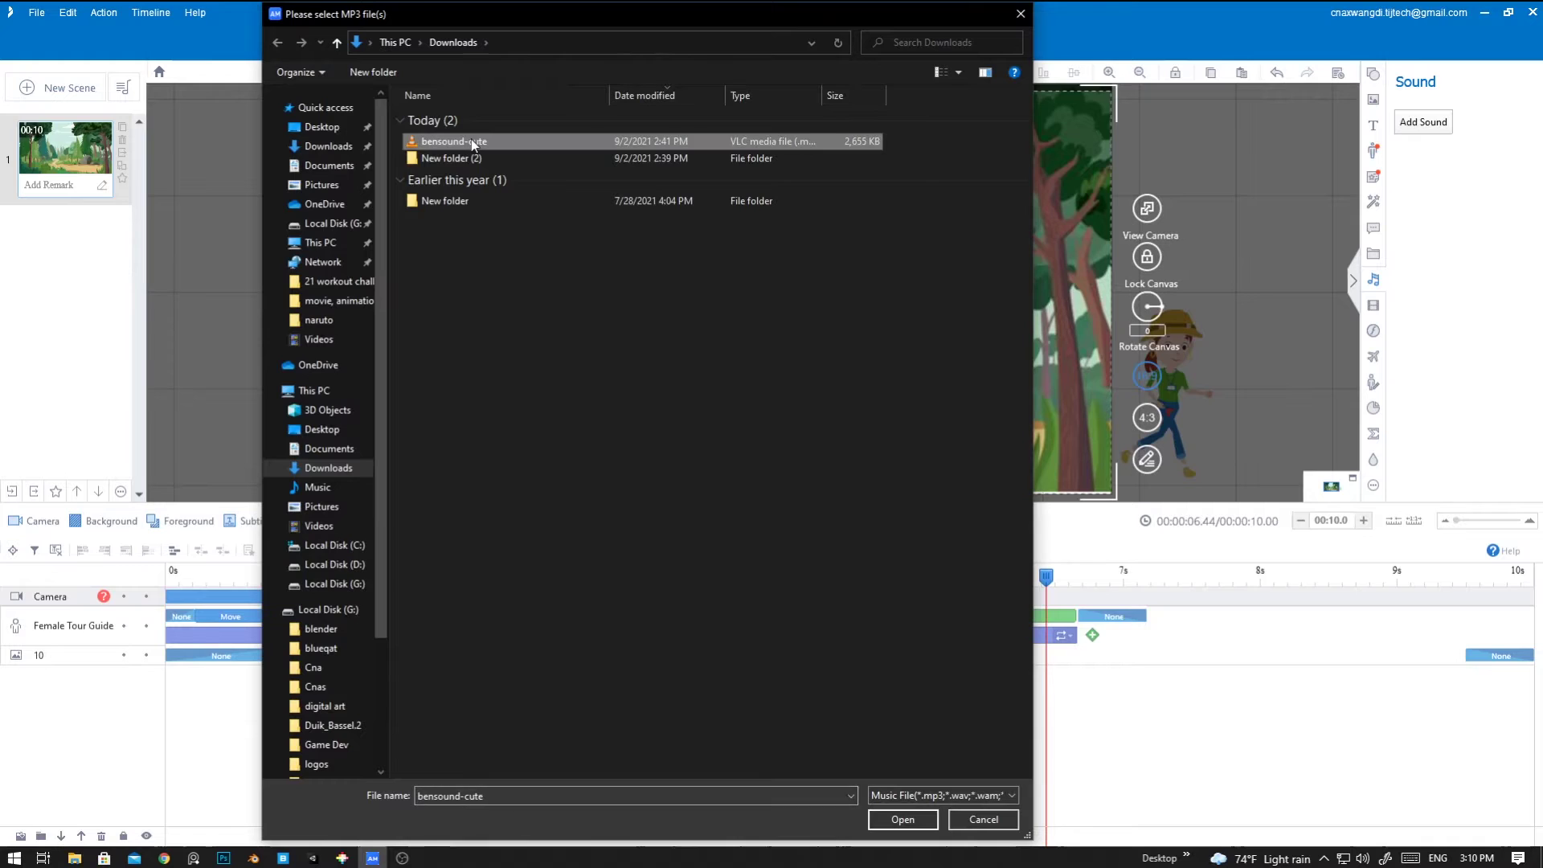
pyautogui.click(924, 820)
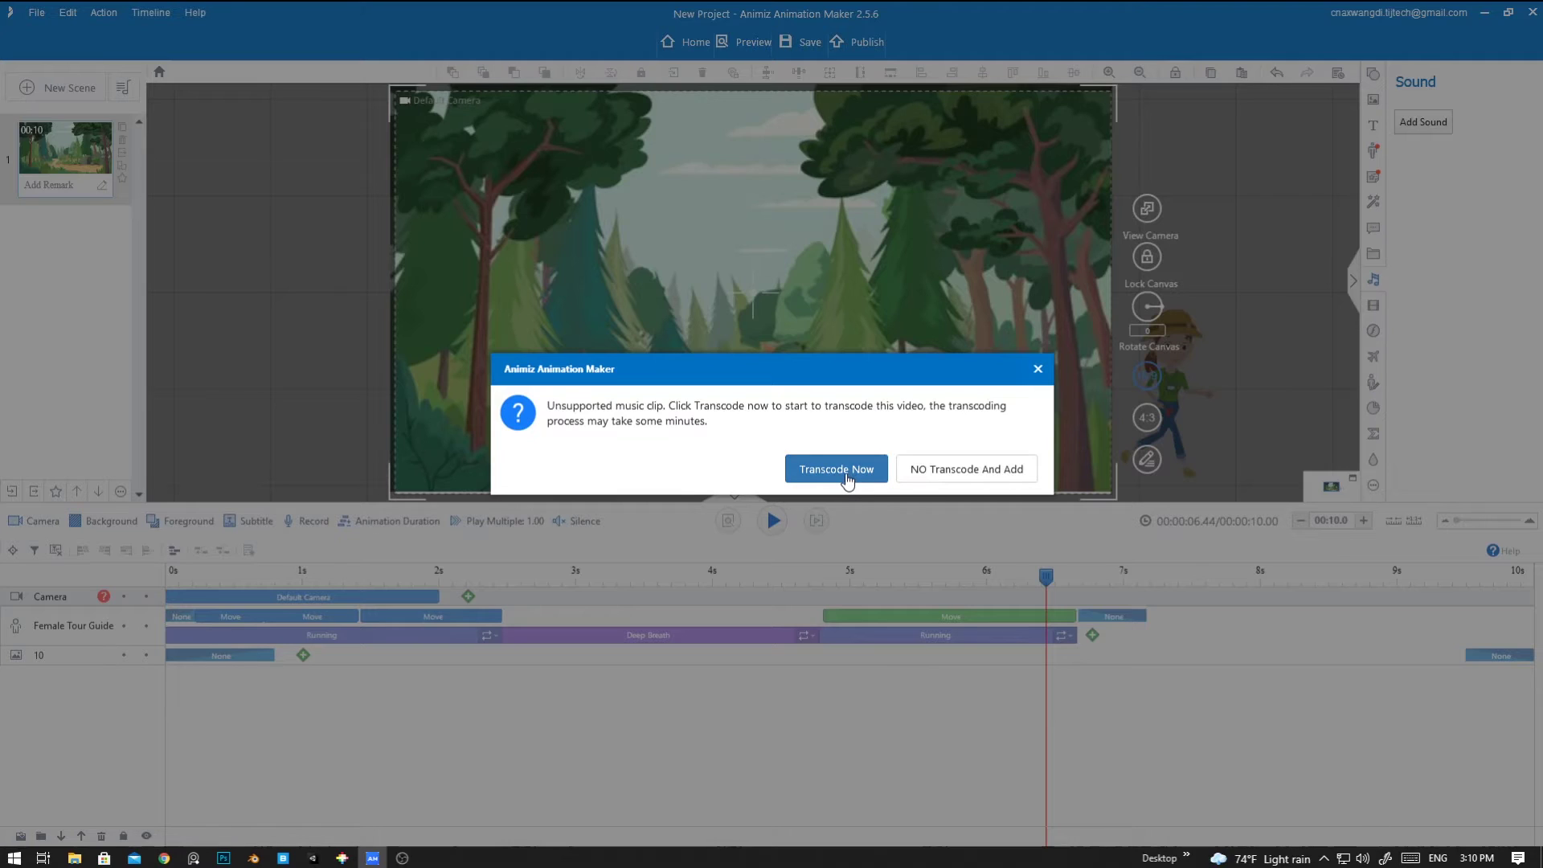
pyautogui.click(847, 480)
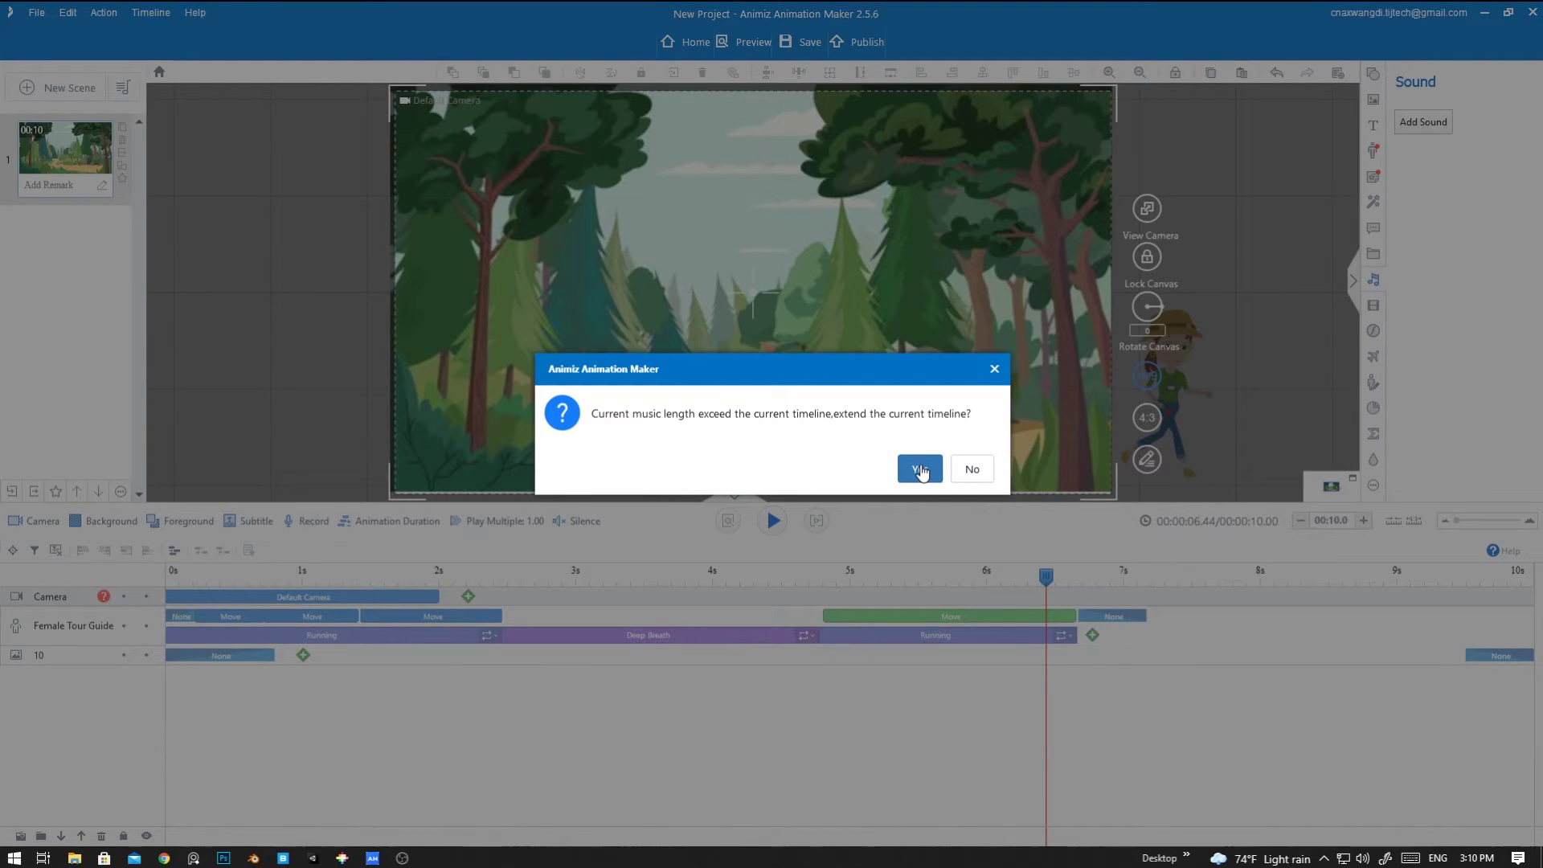
pyautogui.click(920, 471)
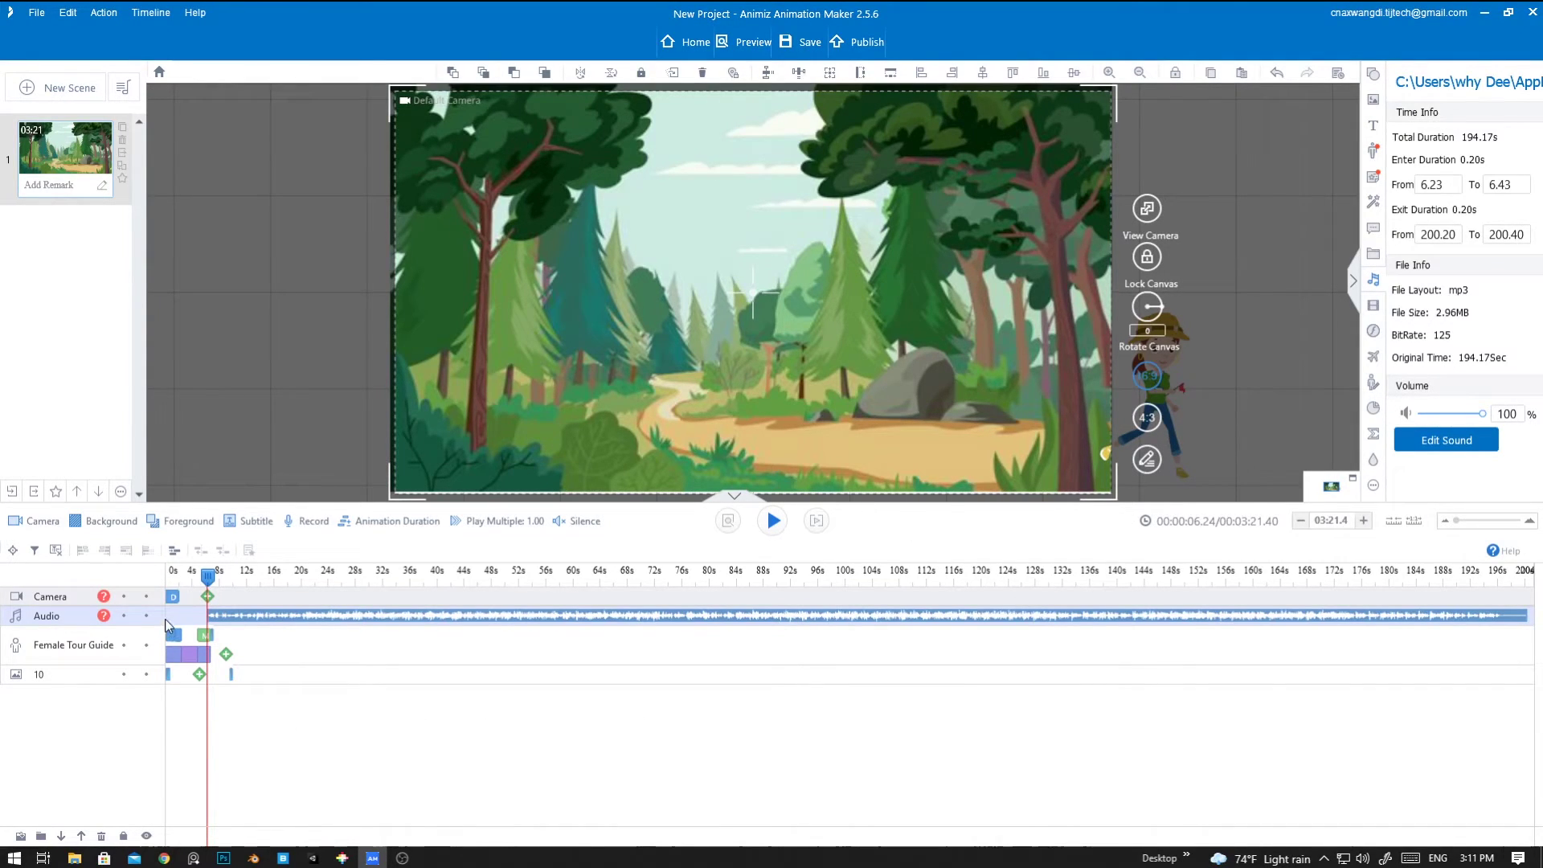
# - Move the music clip to start at 0s and trim it to end at 5.70s
pyautogui.moveTo(209, 575); pyautogui.dragTo(112, 595)
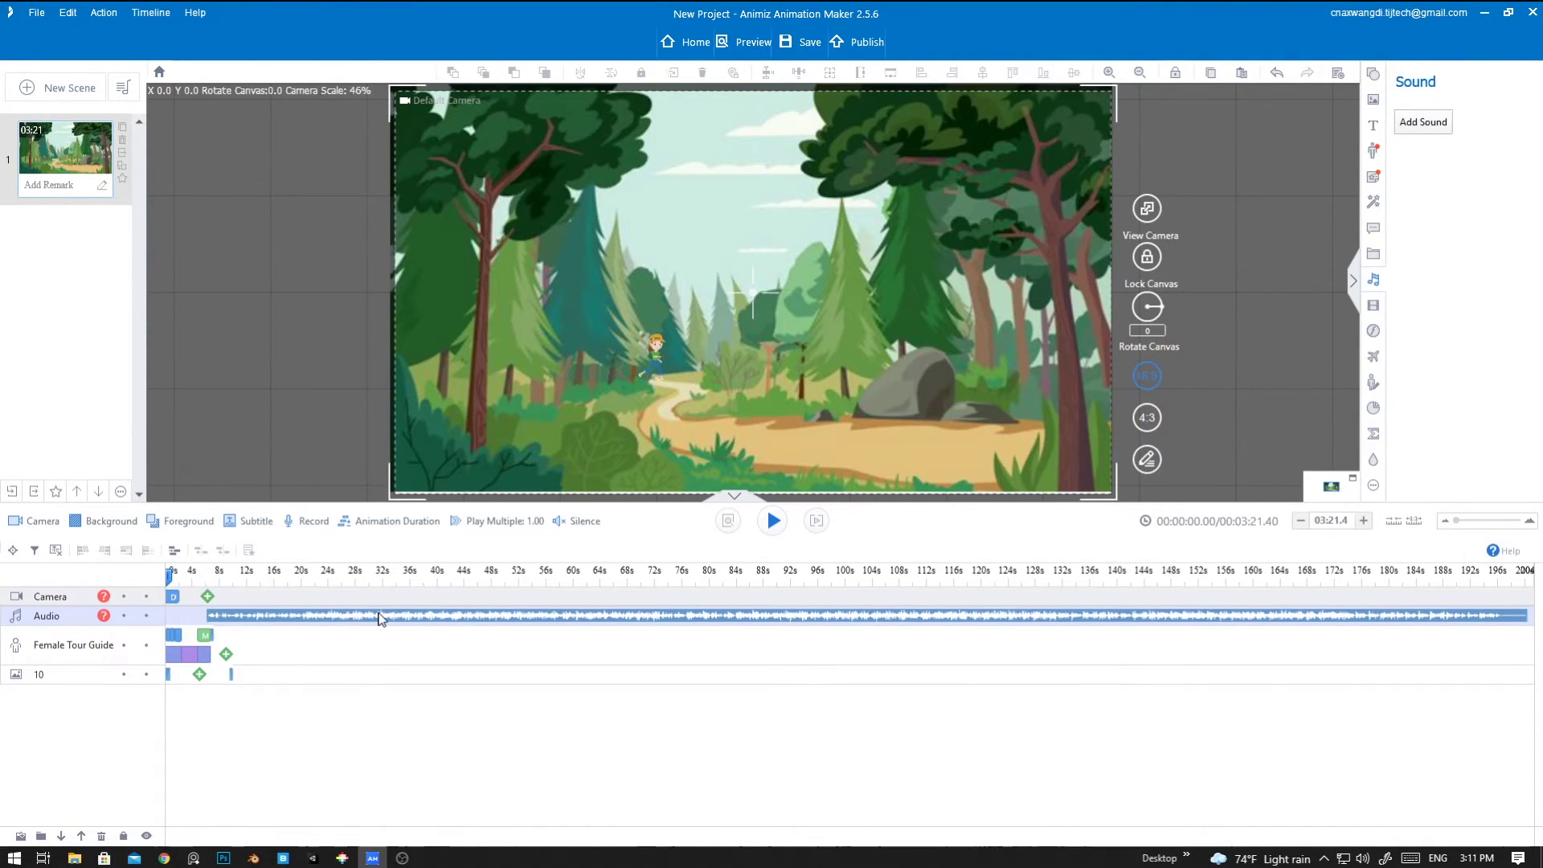
pyautogui.moveTo(382, 617); pyautogui.dragTo(313, 617)
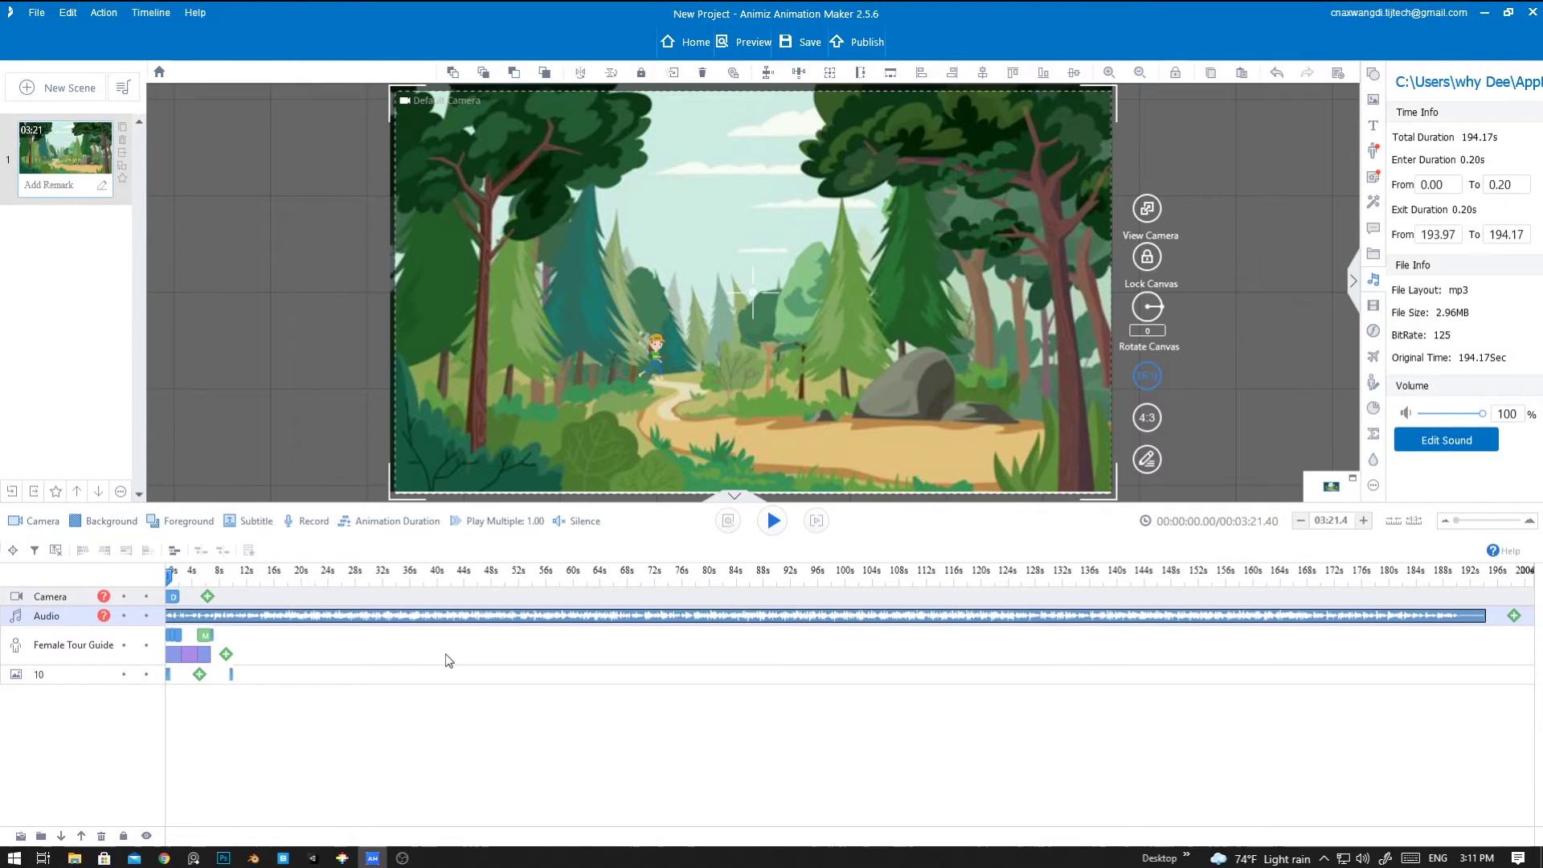
pyautogui.click(1453, 447)
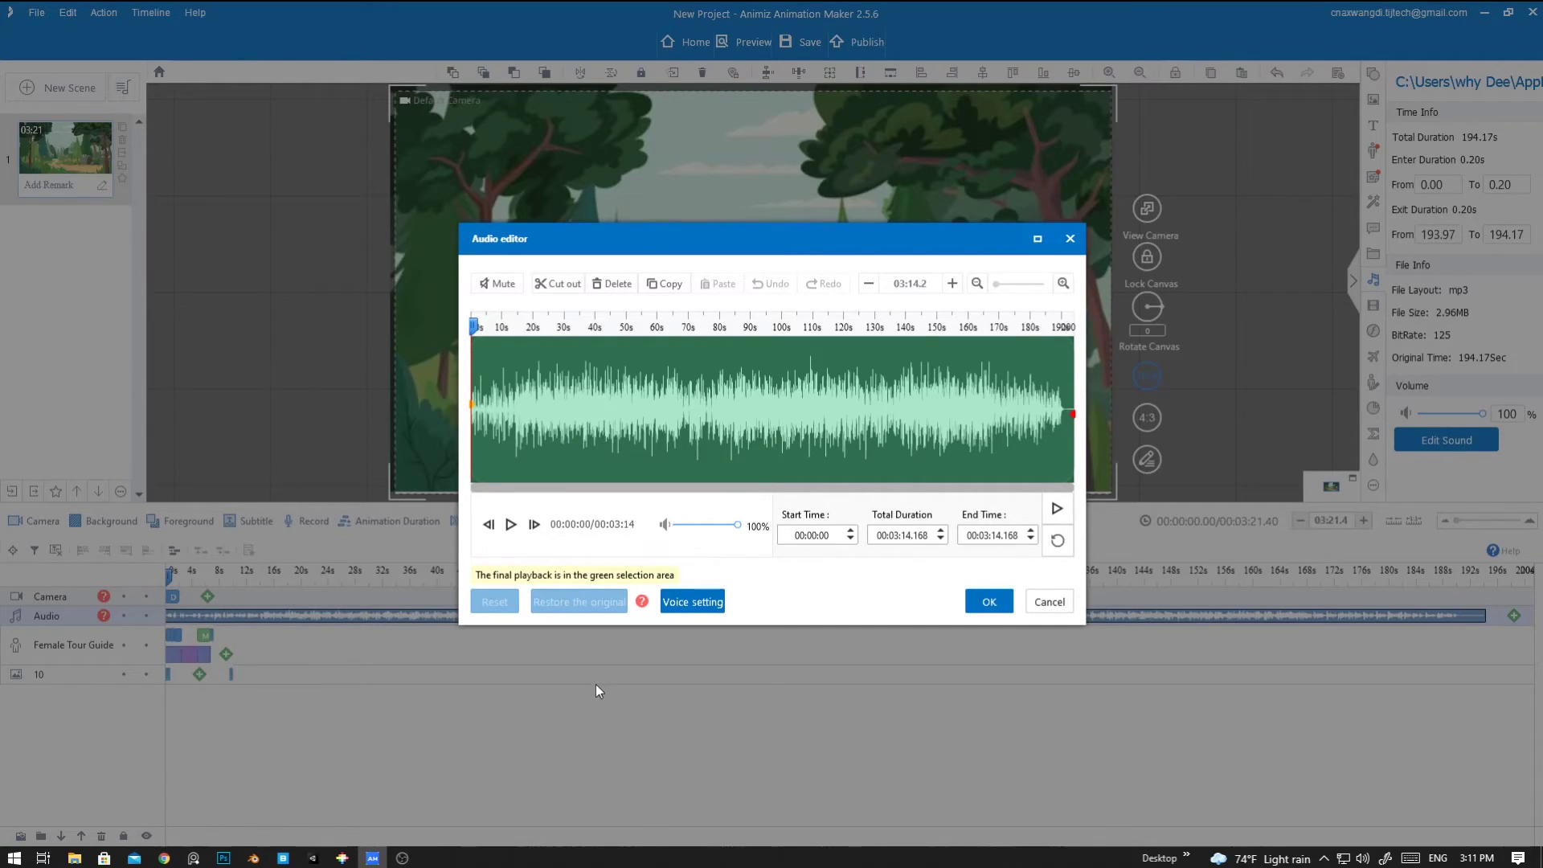
pyautogui.moveTo(475, 326)
pyautogui.mouseDown()
pyautogui.moveTo(500, 335)
pyautogui.moveTo(489, 345)
pyautogui.mouseUp()
pyautogui.moveTo(1071, 416)
pyautogui.mouseDown()
pyautogui.moveTo(1049, 418)
pyautogui.moveTo(1072, 416)
pyautogui.mouseUp()
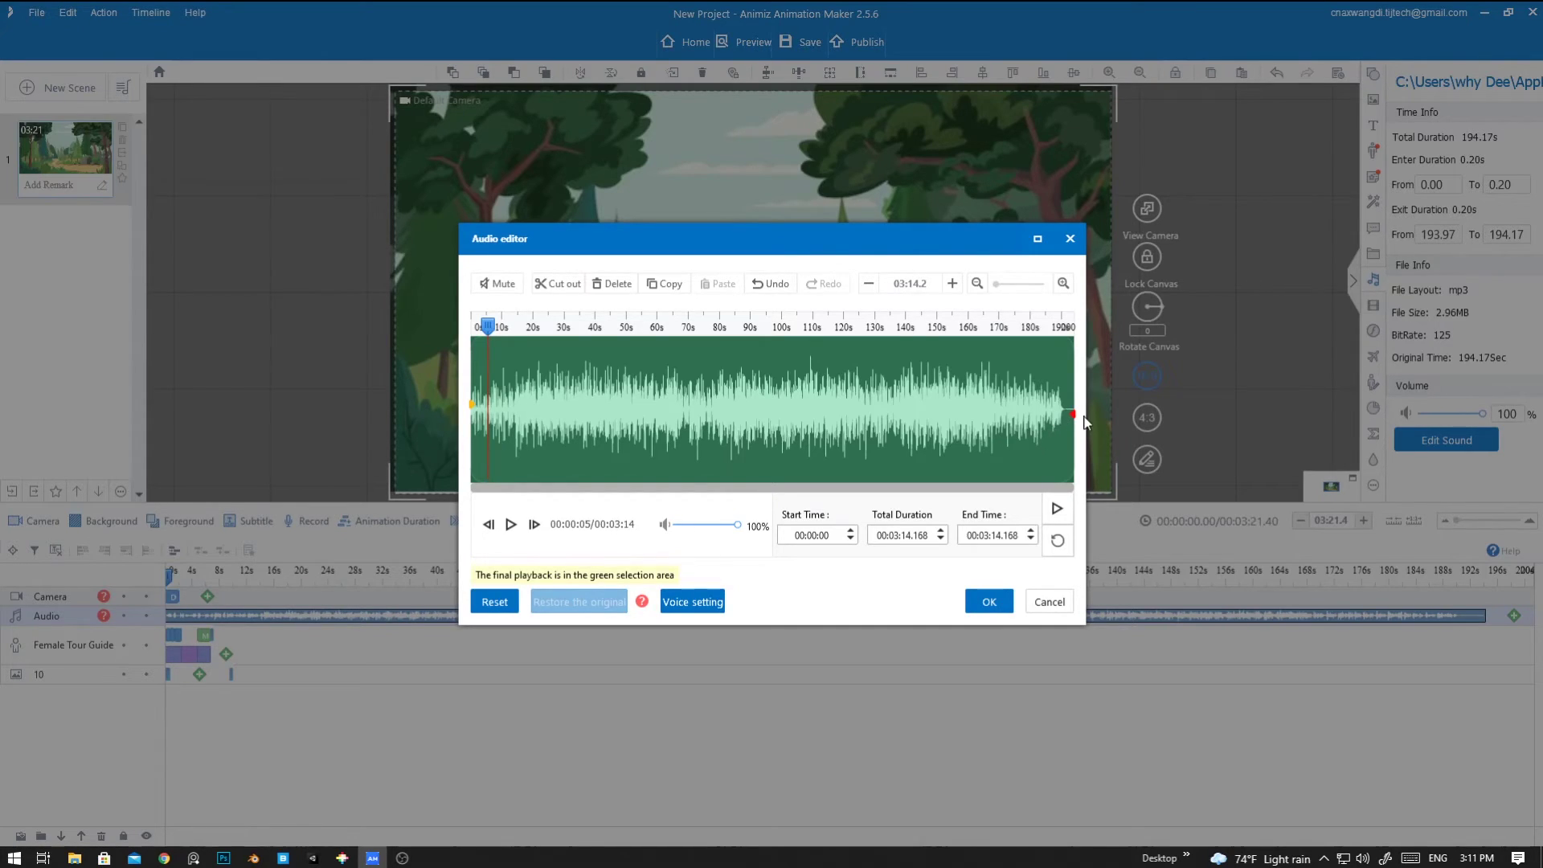
pyautogui.moveTo(1072, 416)
pyautogui.mouseDown()
pyautogui.moveTo(1016, 414)
pyautogui.moveTo(1093, 418)
pyautogui.moveTo(553, 431)
pyautogui.moveTo(489, 451)
pyautogui.mouseUp()
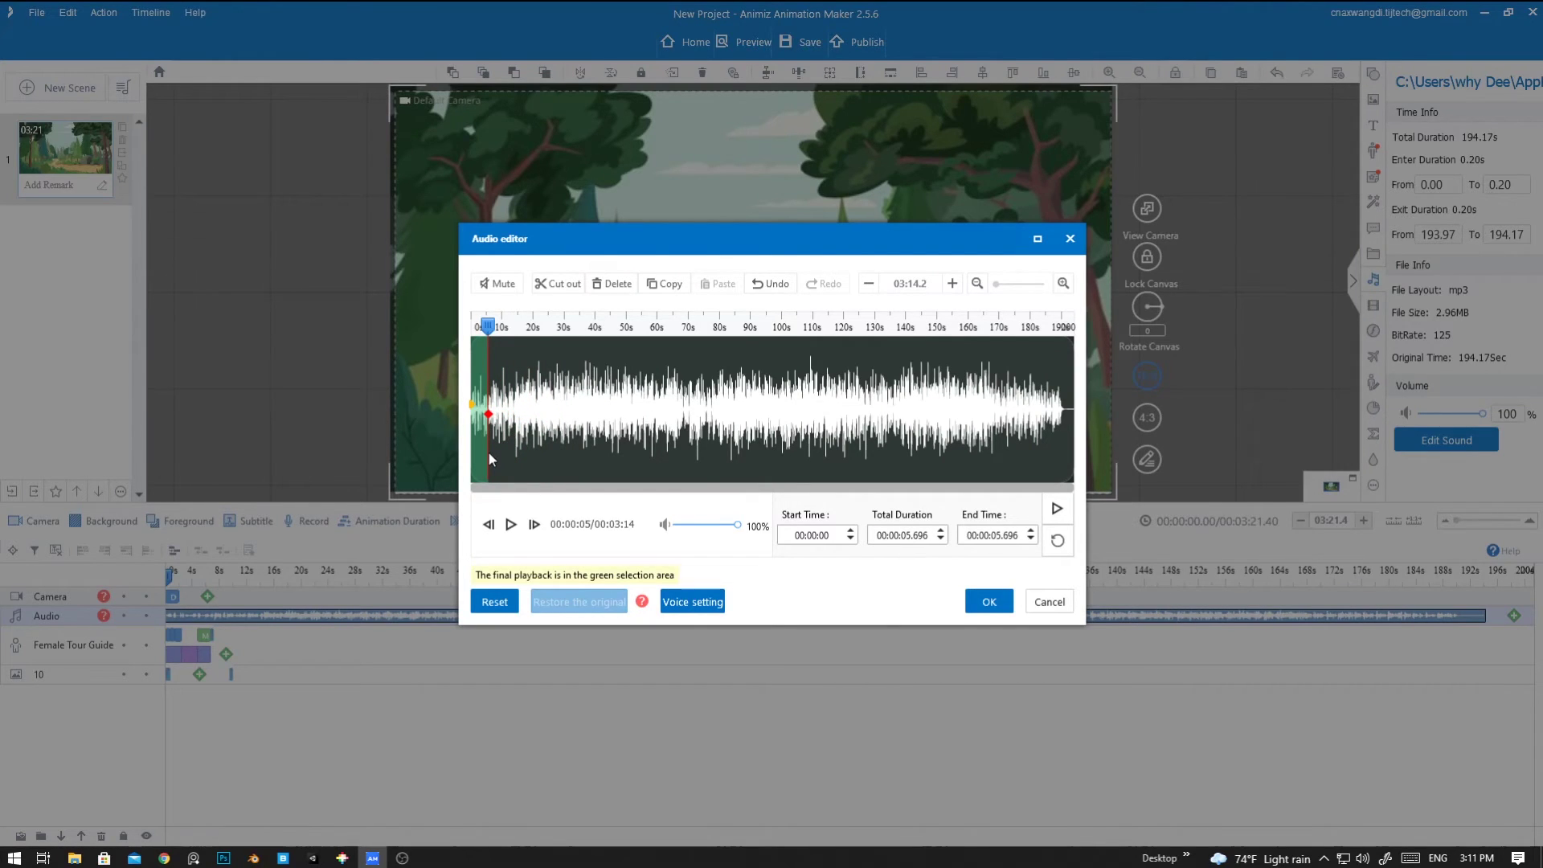
pyautogui.click(989, 601)
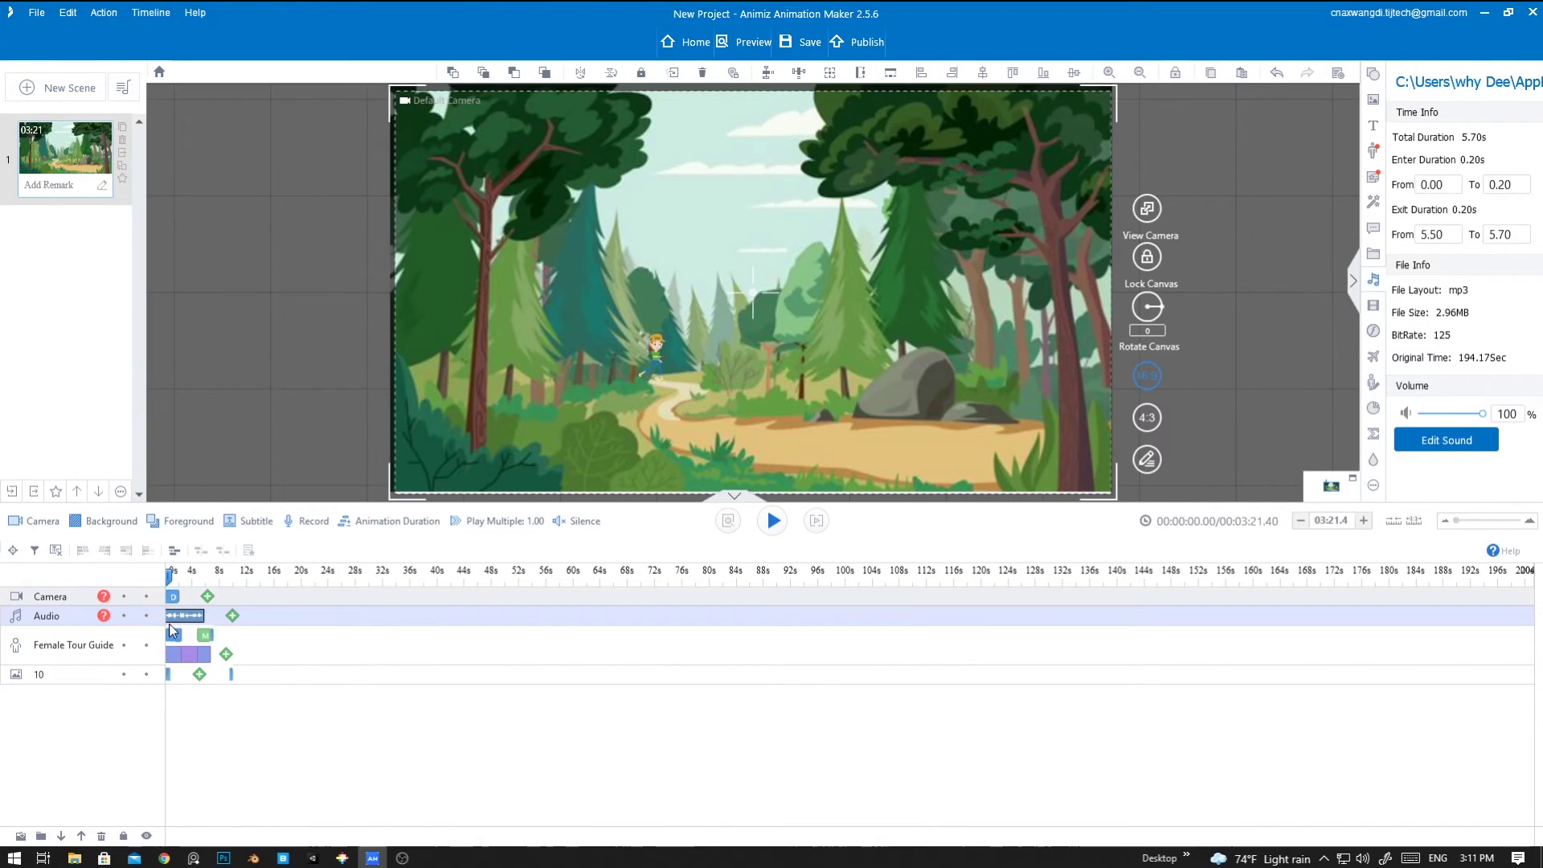
# - Reduce the scene duration with the minus button and duration field, dismissing the can't-decrease warning
pyautogui.click(1297, 522)
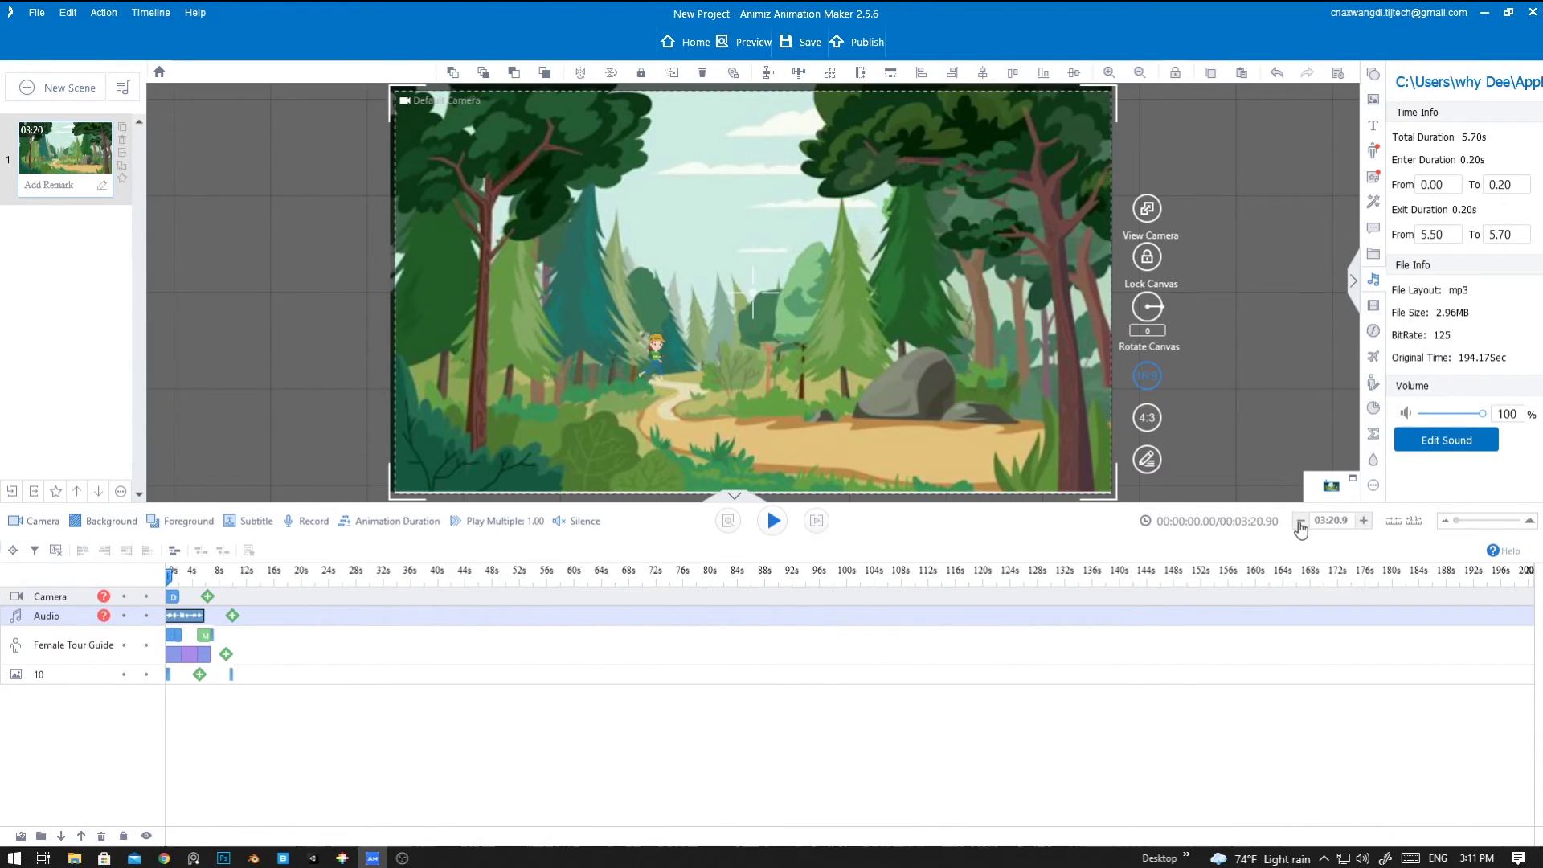
pyautogui.click(1300, 524)
pyautogui.click(1299, 524)
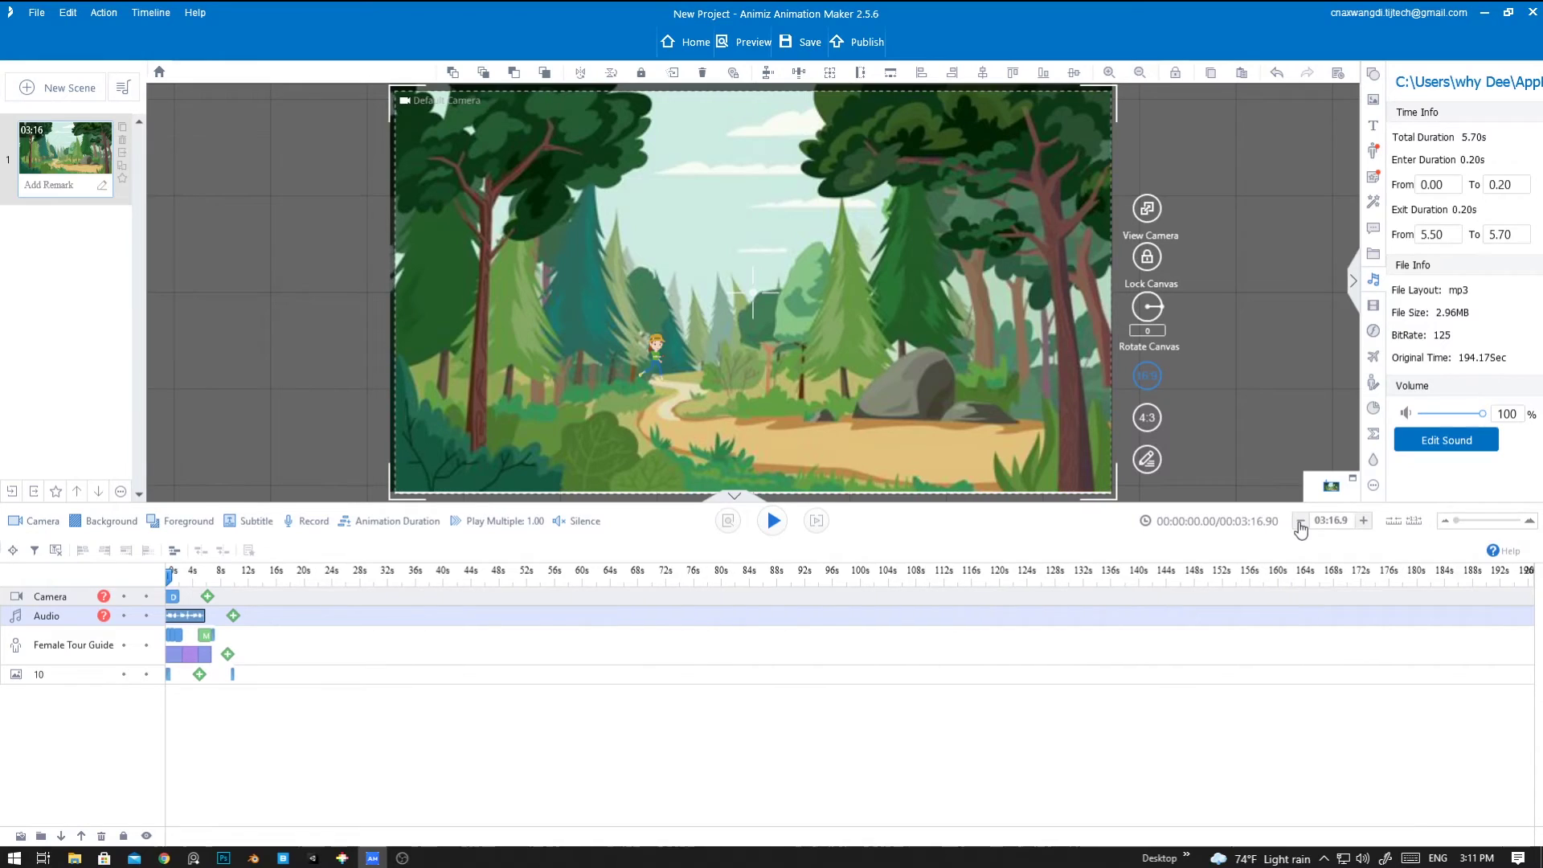
pyautogui.click(1299, 524)
pyautogui.click(1299, 524)
pyautogui.click(1299, 524)
pyautogui.click(1299, 524)
pyautogui.click(1300, 523)
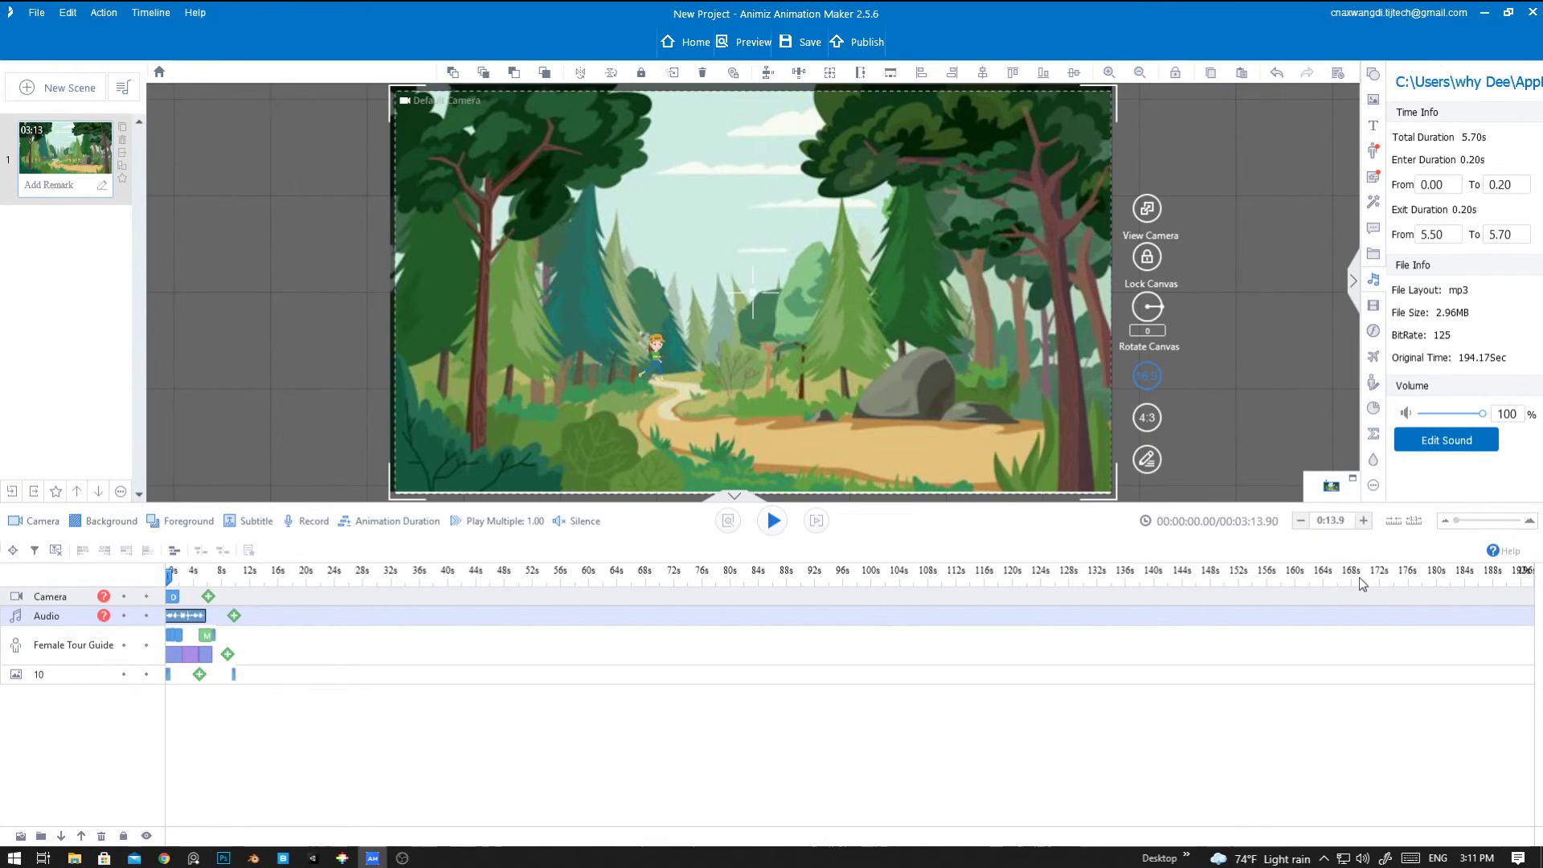
pyautogui.press('BackSpace')
pyautogui.press('BackSpace')
pyautogui.press('BackSpace')
pyautogui.click(1265, 467)
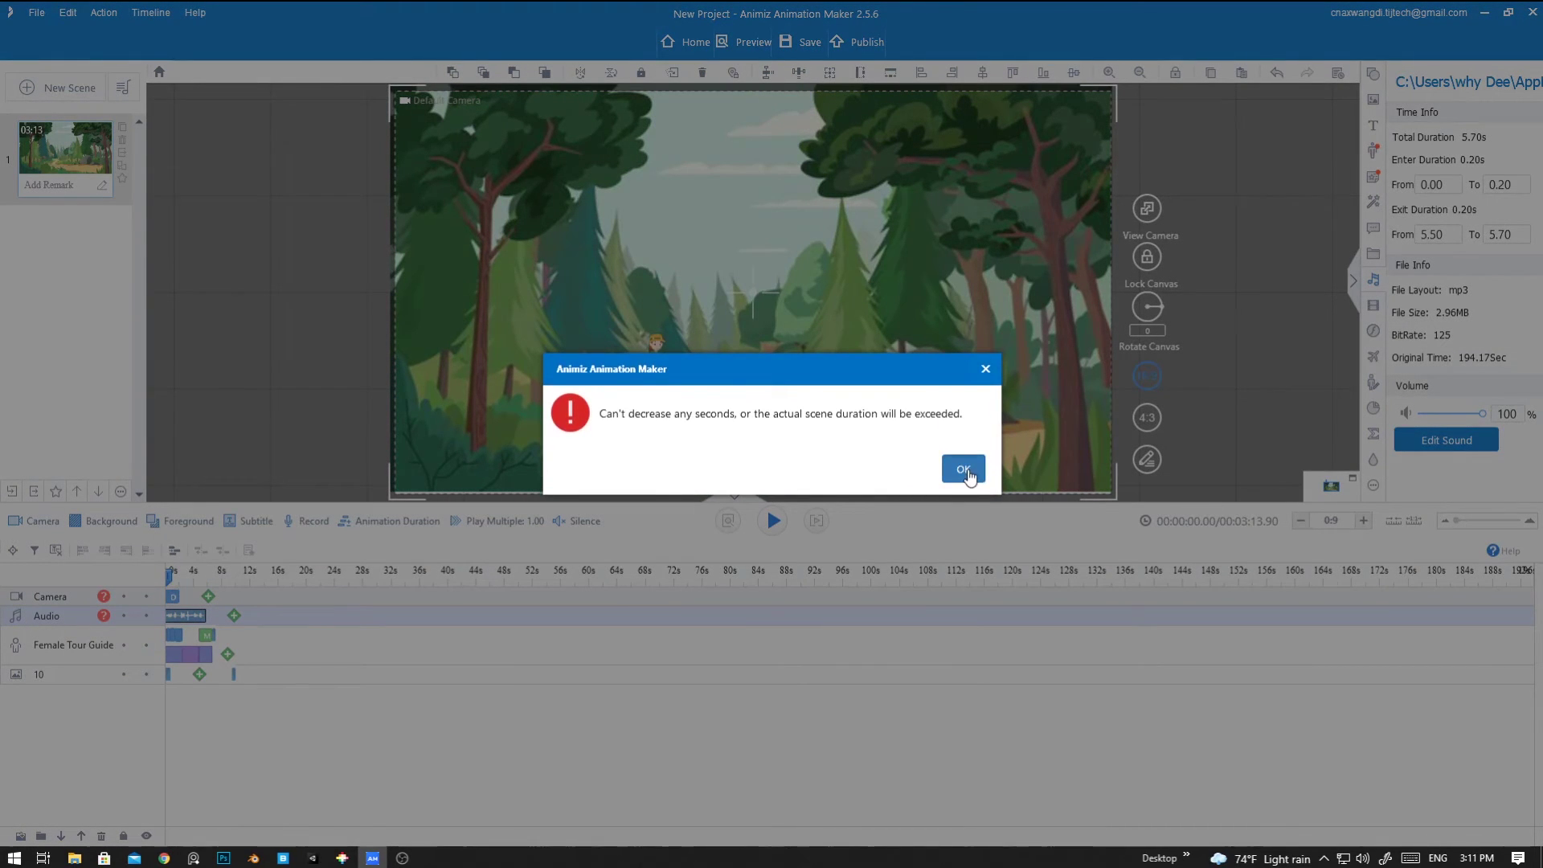
pyautogui.click(962, 474)
# - Set the scene duration to 12.5 seconds, then shorten it step by step to 10 seconds
pyautogui.click(1363, 521)
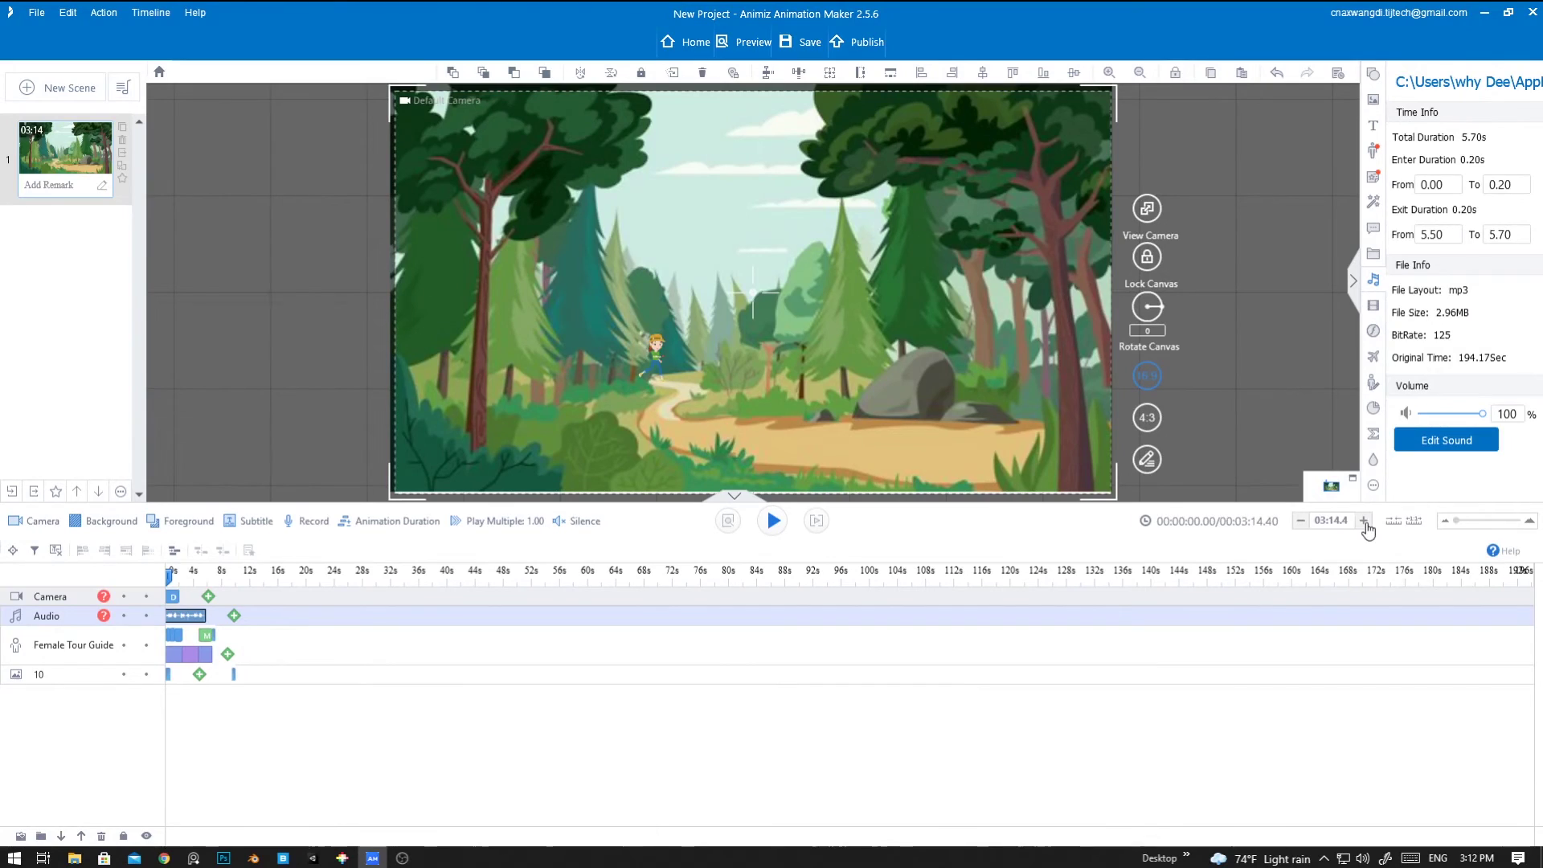
pyautogui.click(1299, 520)
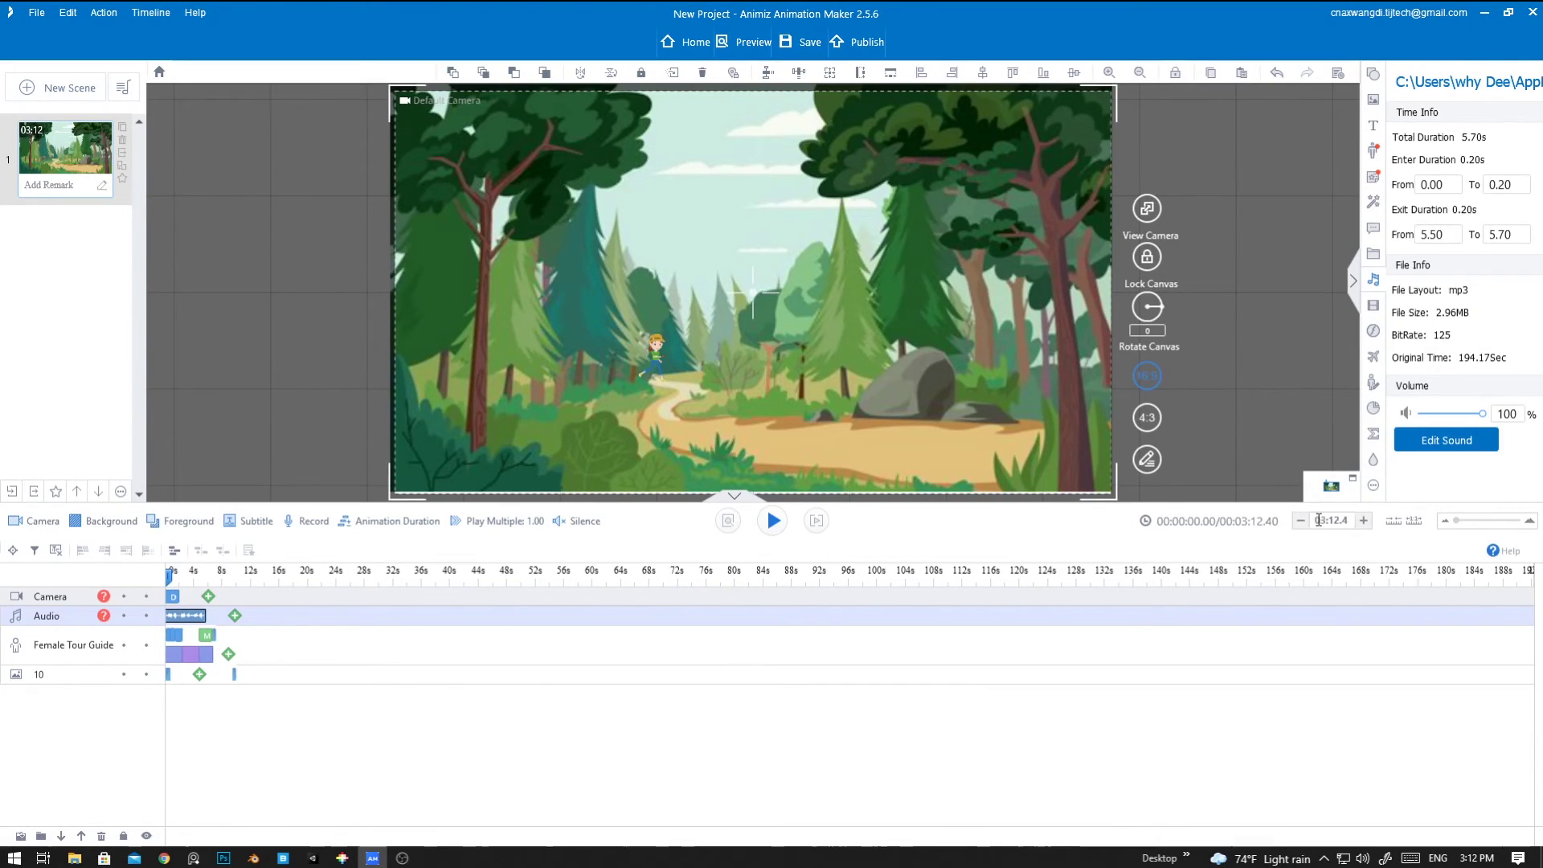
pyautogui.click(1329, 524)
pyautogui.press('BackSpace')
pyautogui.press('Return')
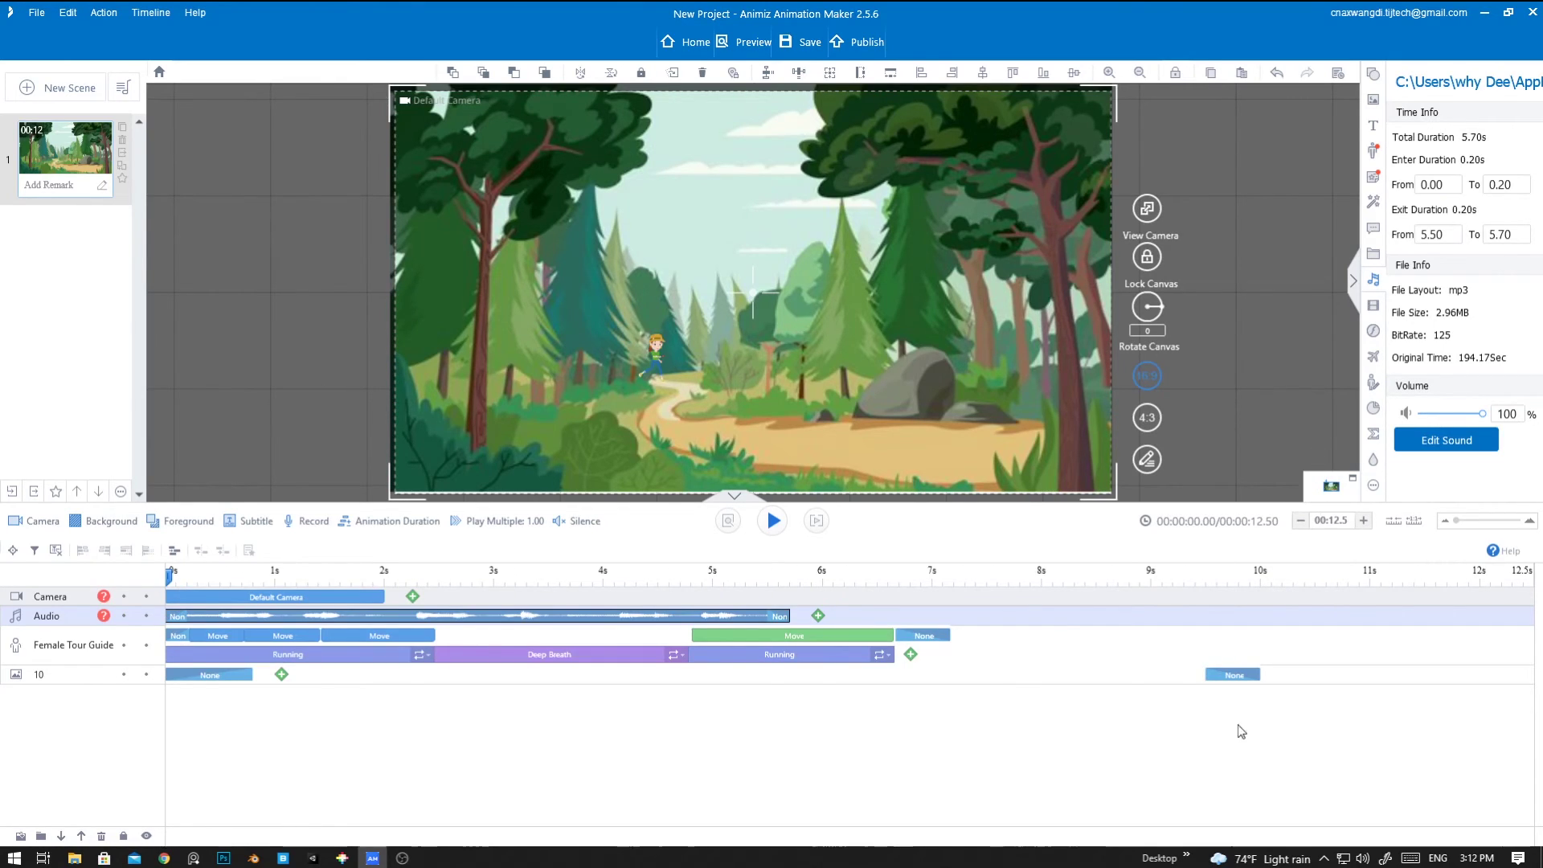
pyautogui.click(1300, 521)
pyautogui.click(1300, 521)
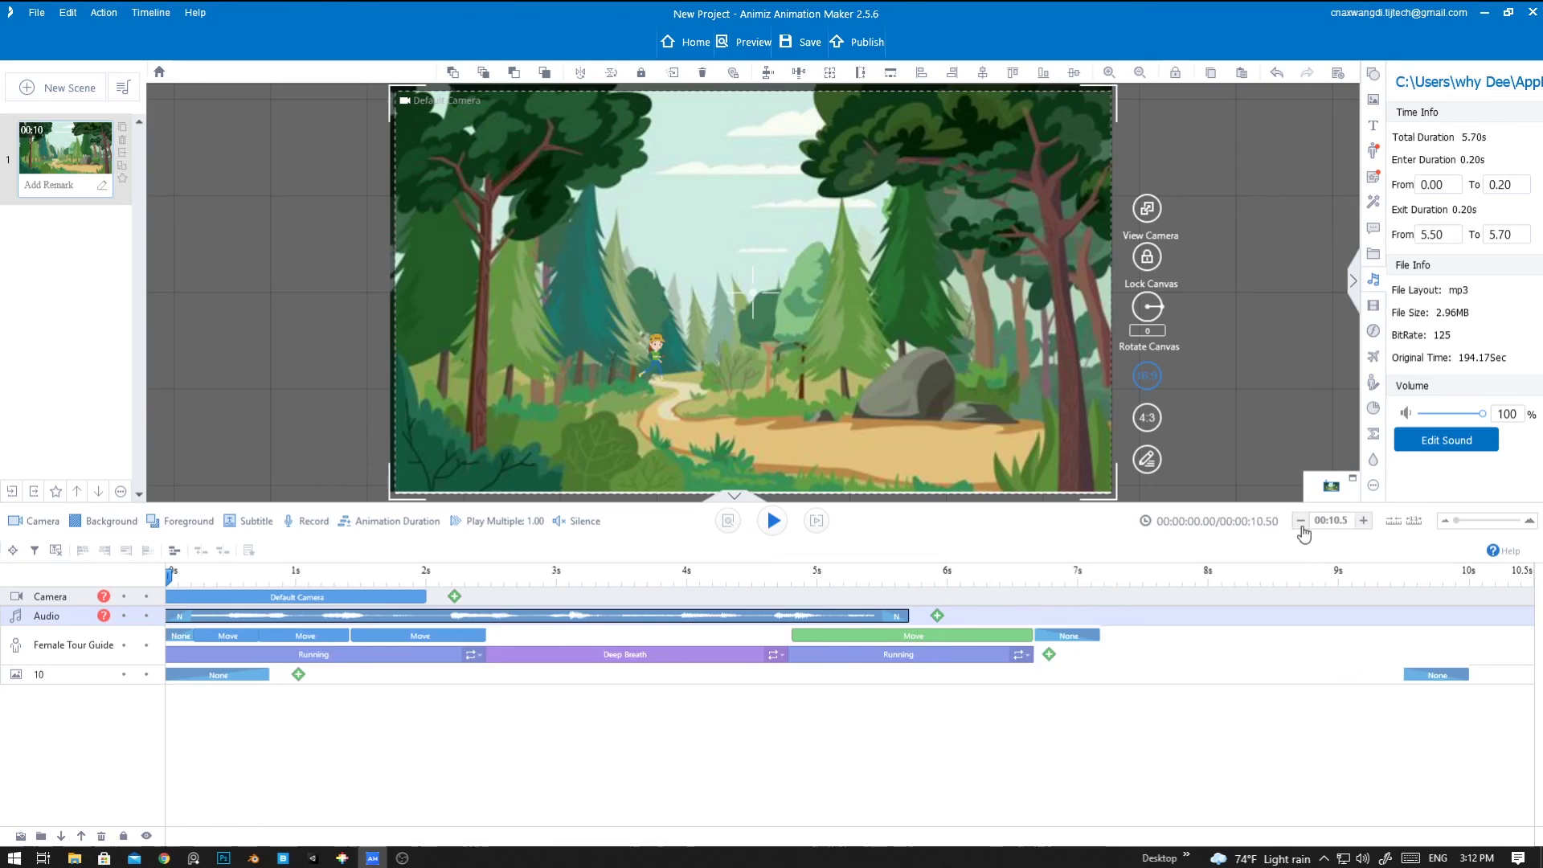
pyautogui.click(1300, 521)
pyautogui.click(963, 449)
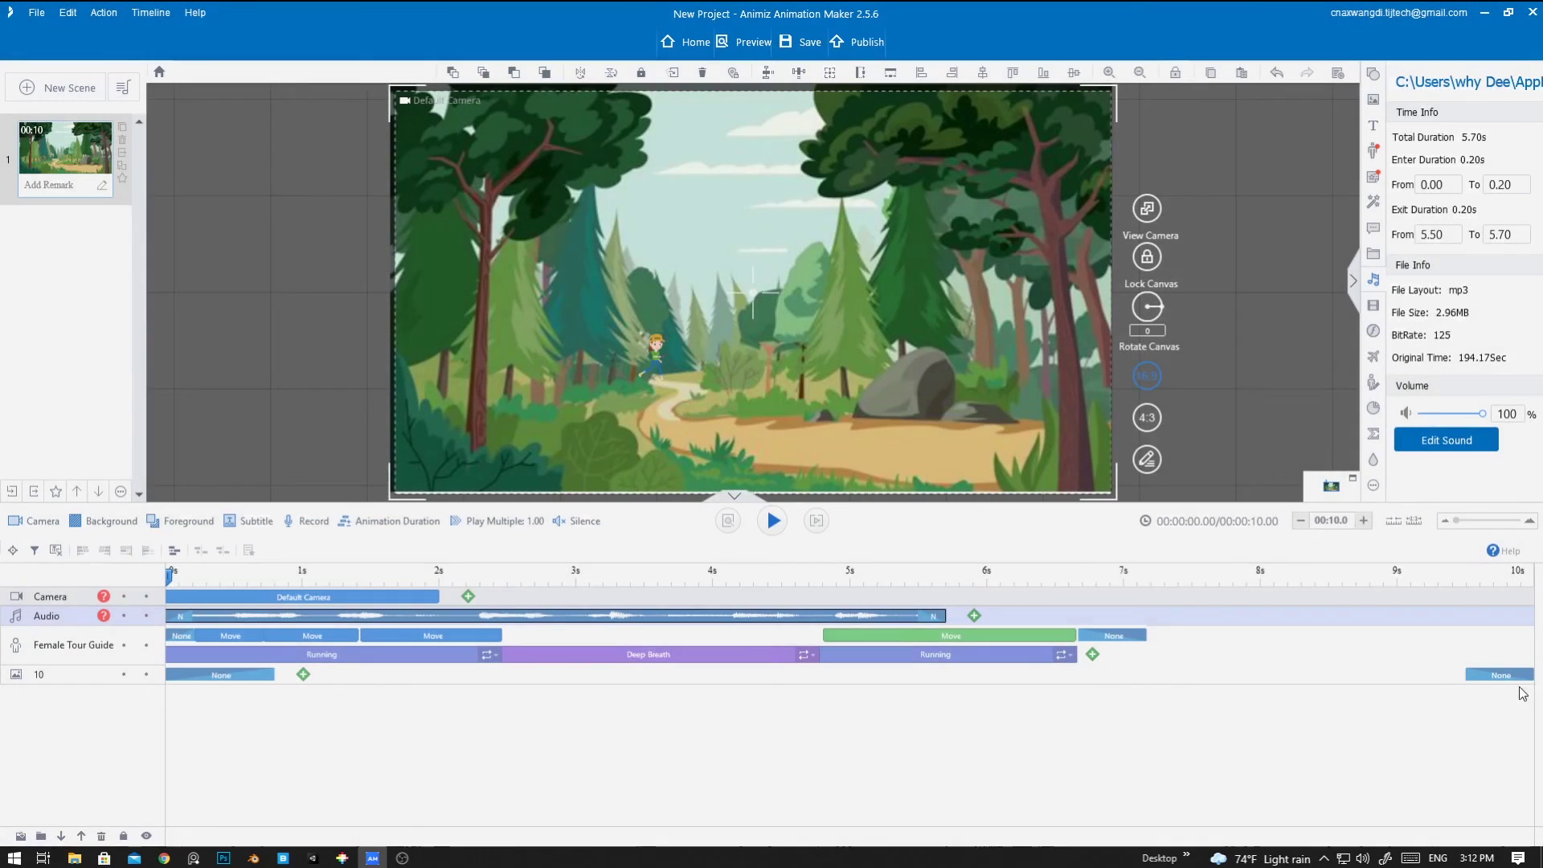
# - Move track 10's end clip to about 6.66s and shorten the scene to 7.5 seconds
pyautogui.moveTo(1511, 678); pyautogui.dragTo(1119, 726)
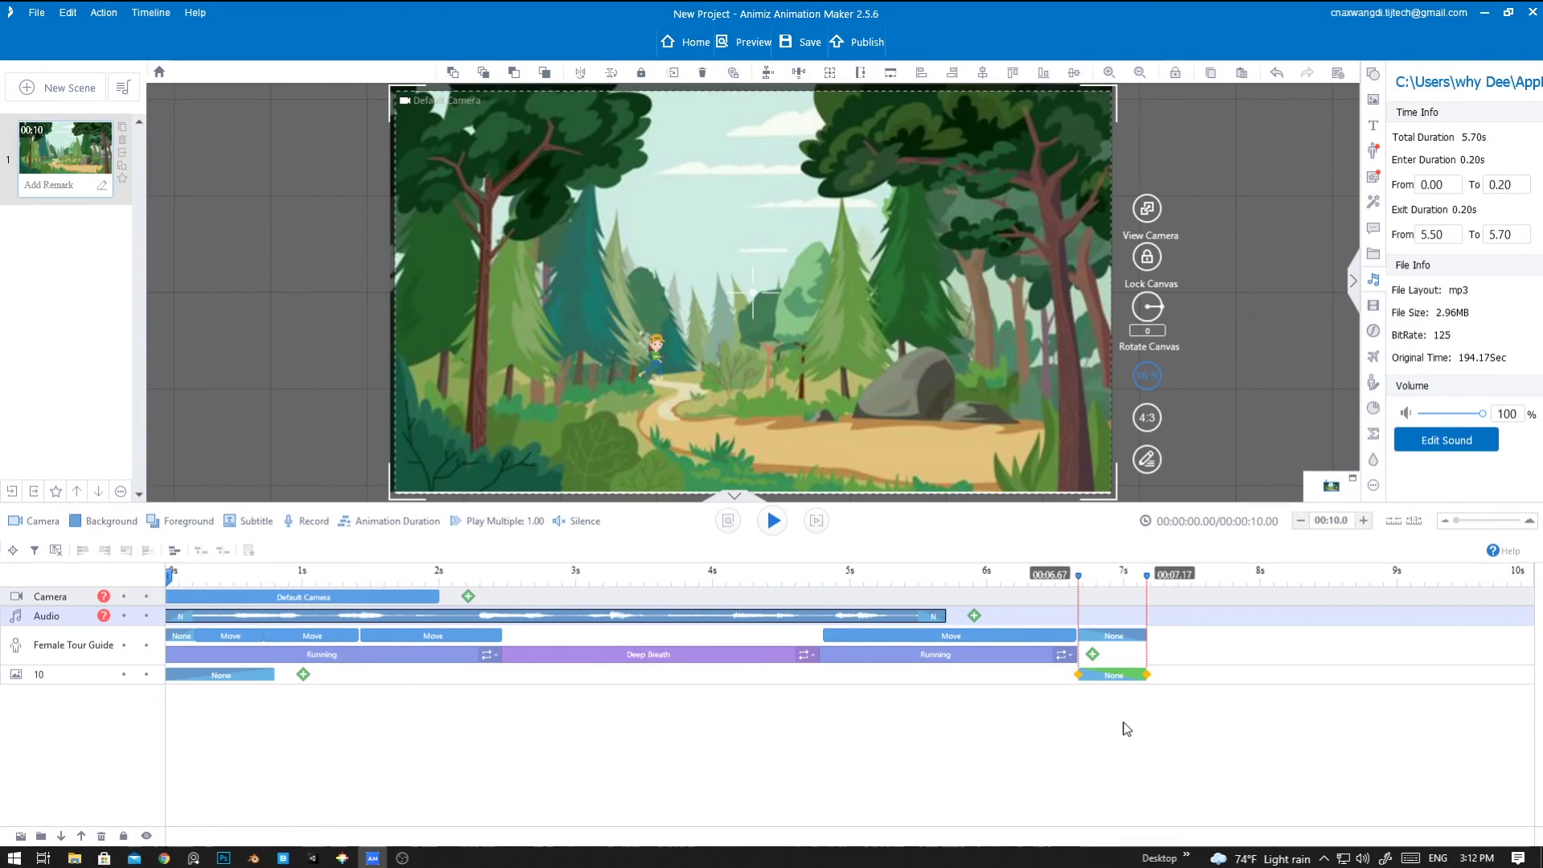
pyautogui.click(1300, 522)
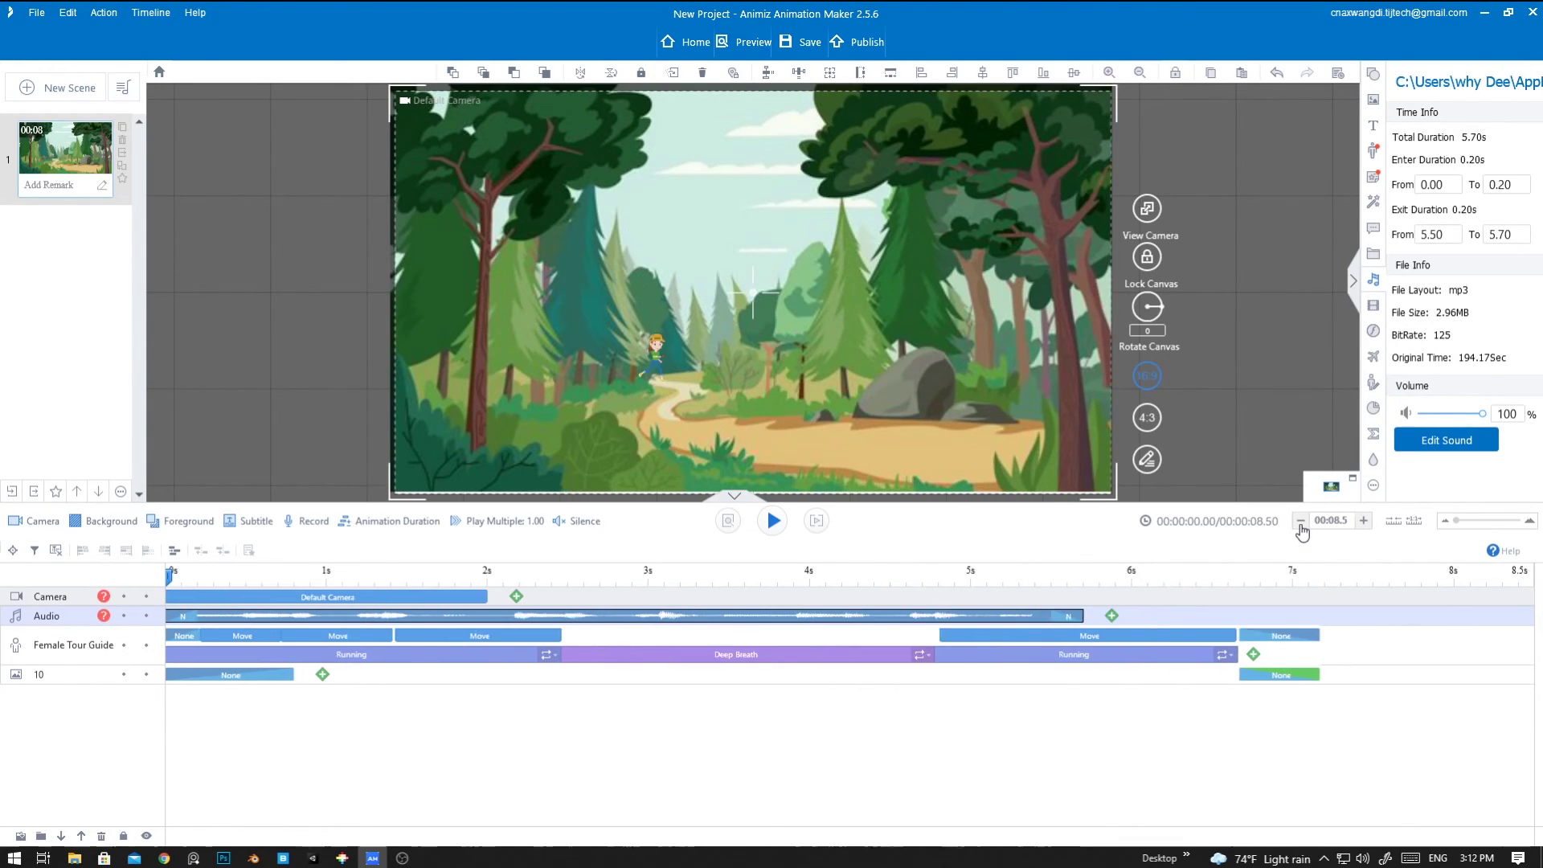
pyautogui.click(1300, 521)
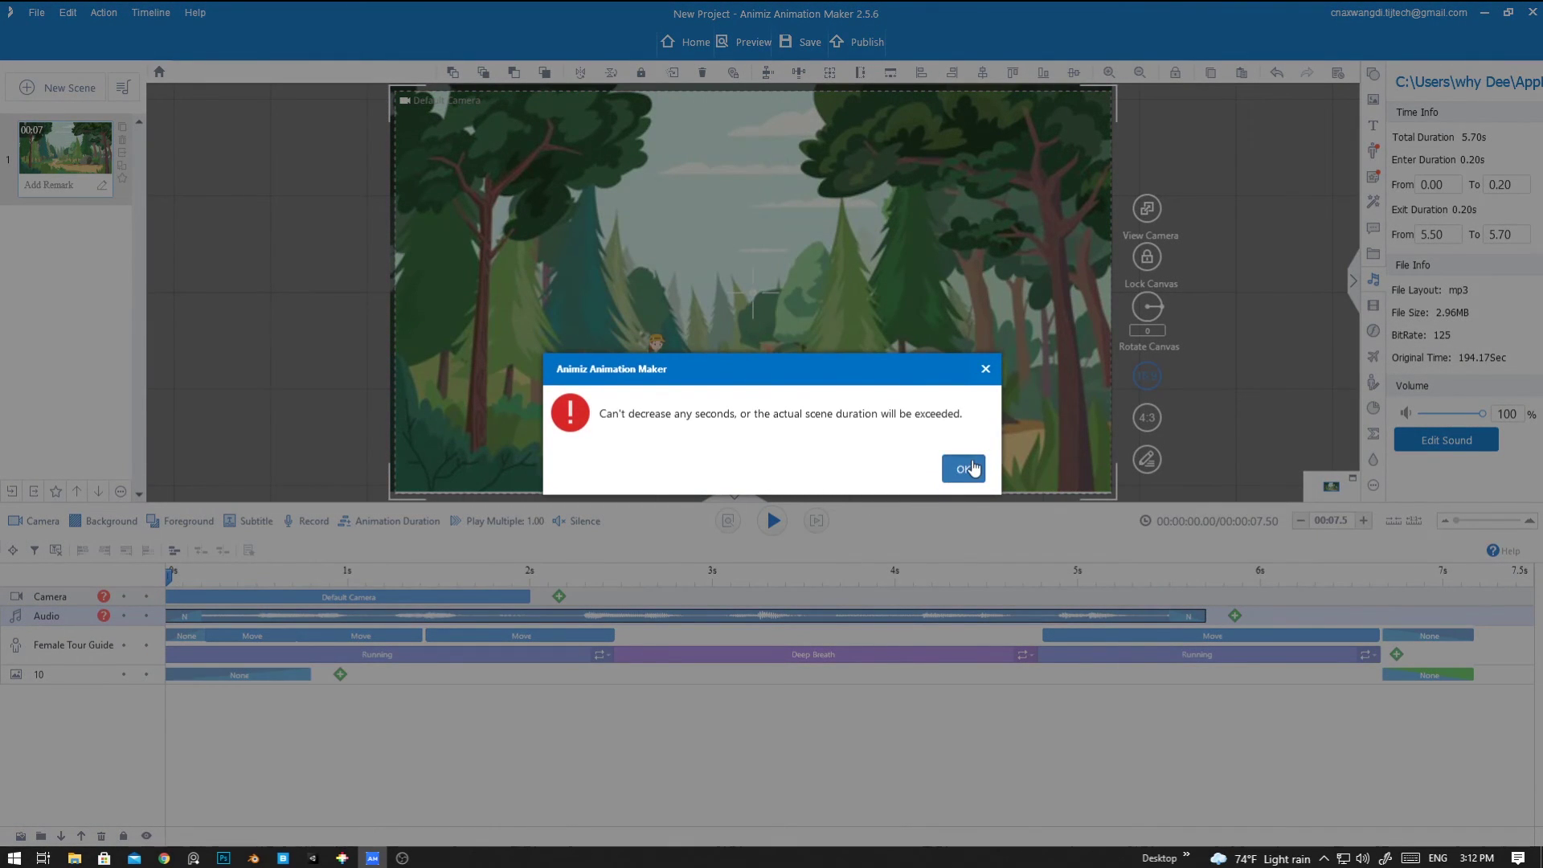
pyautogui.click(965, 469)
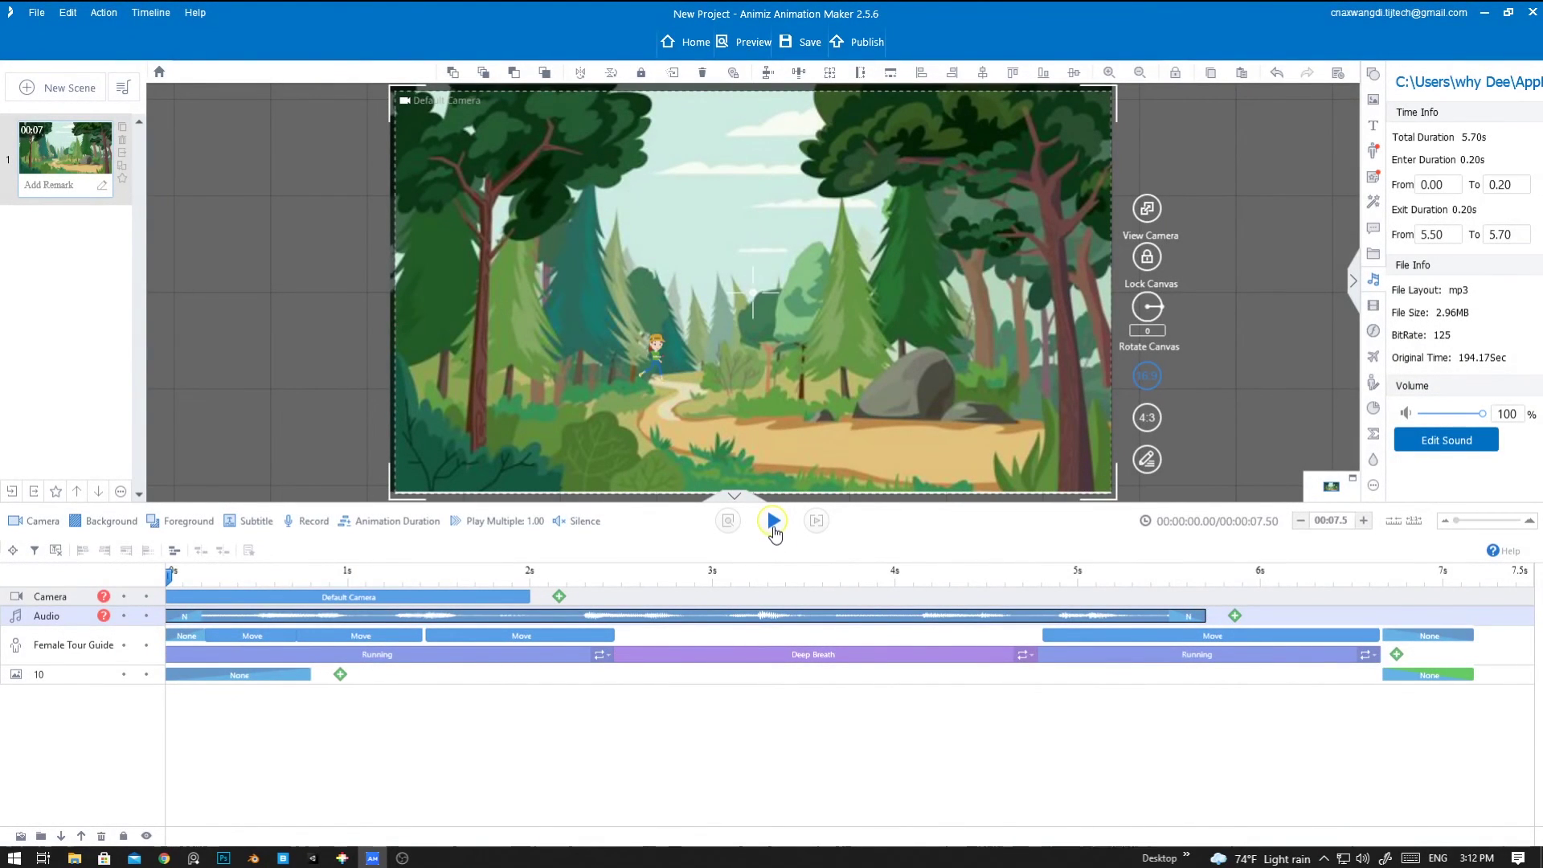
pyautogui.click(772, 522)
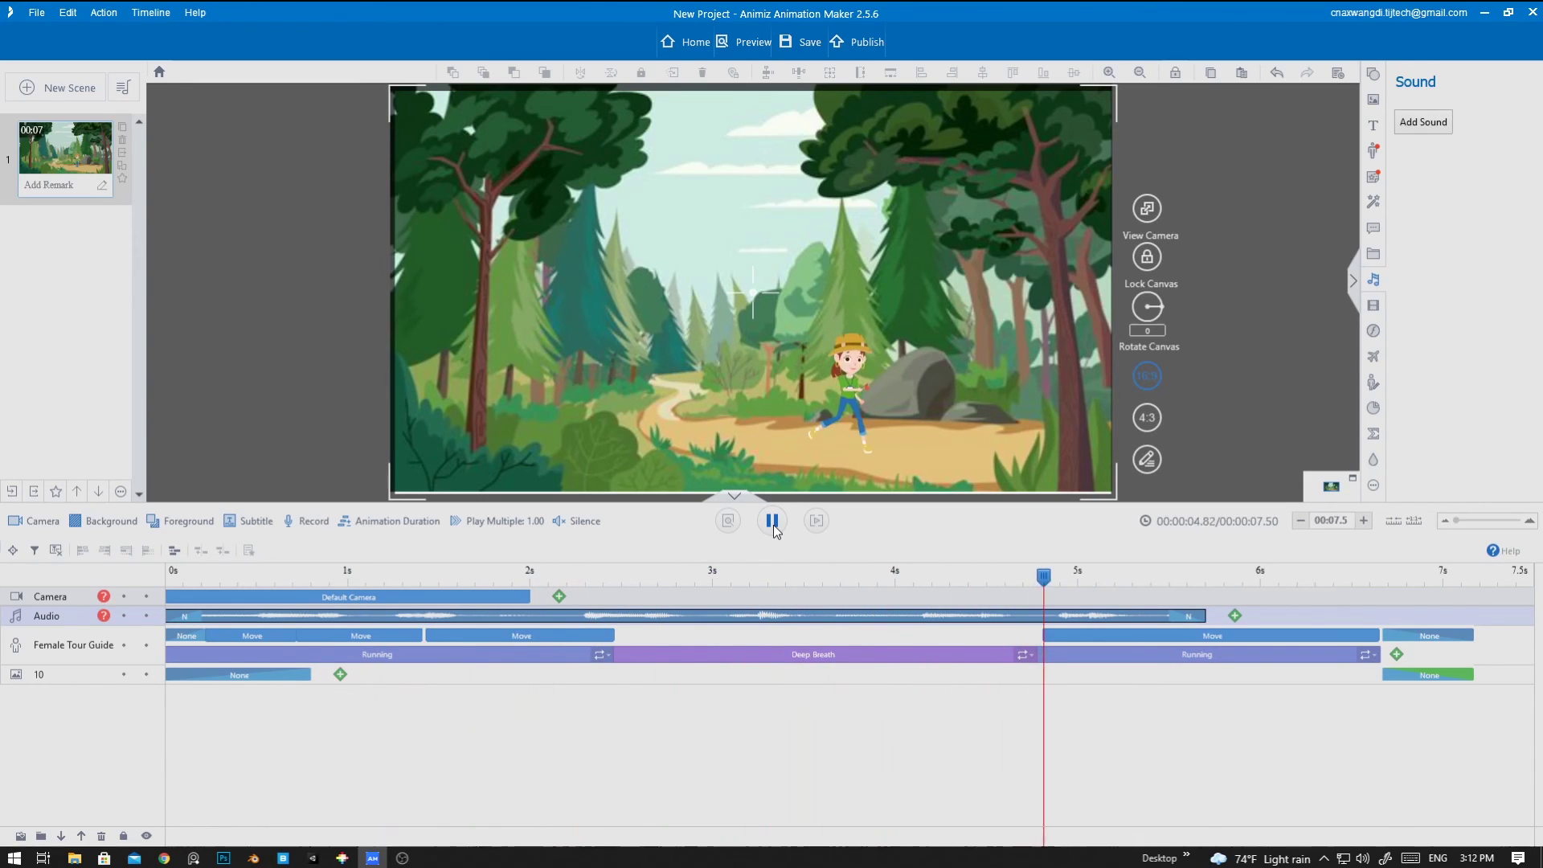
pyautogui.click(772, 523)
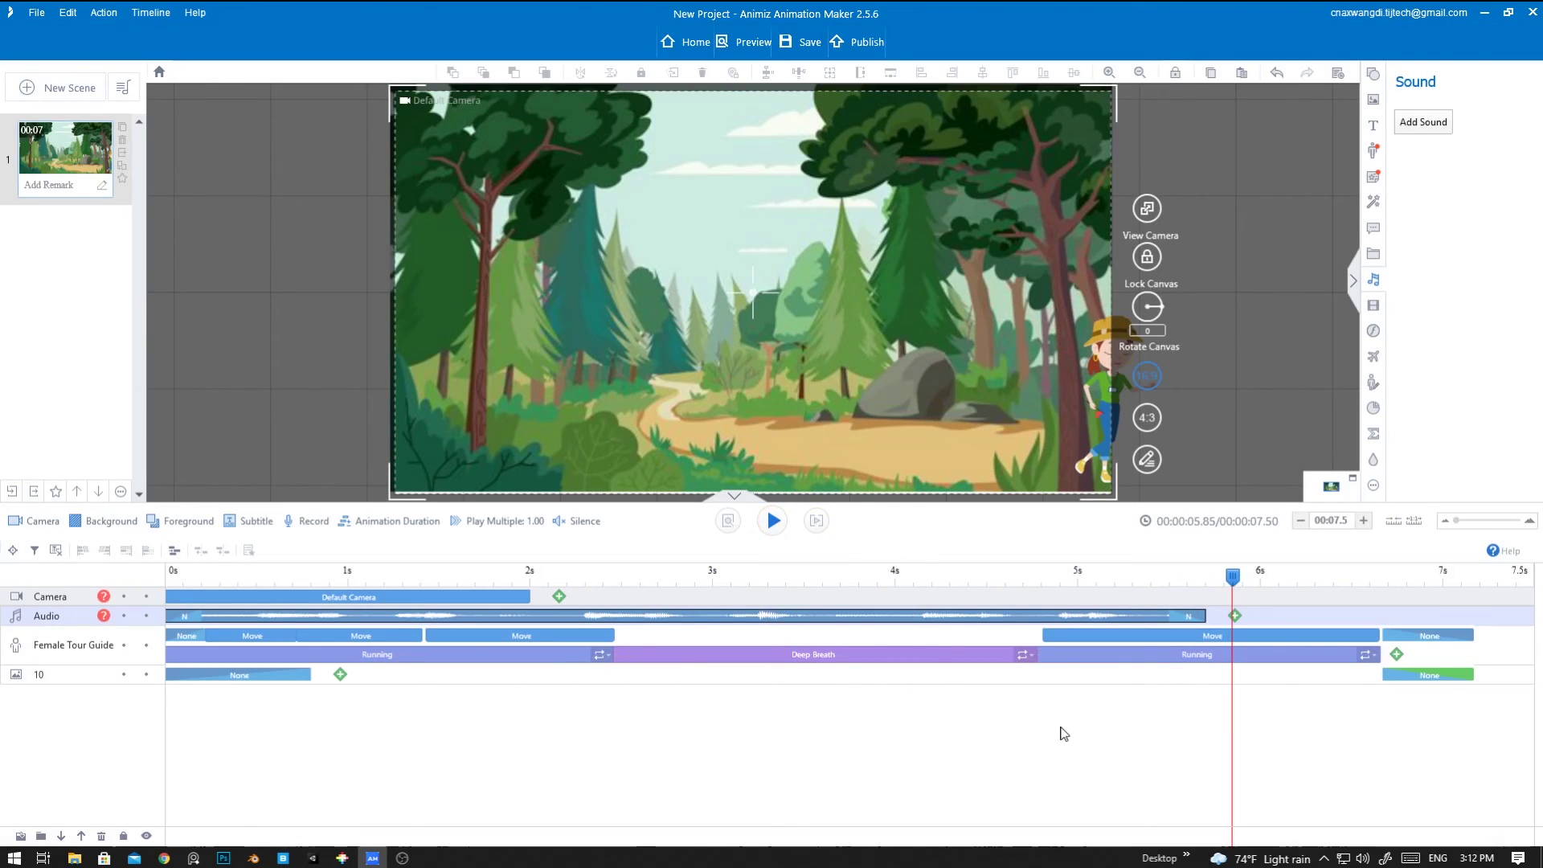